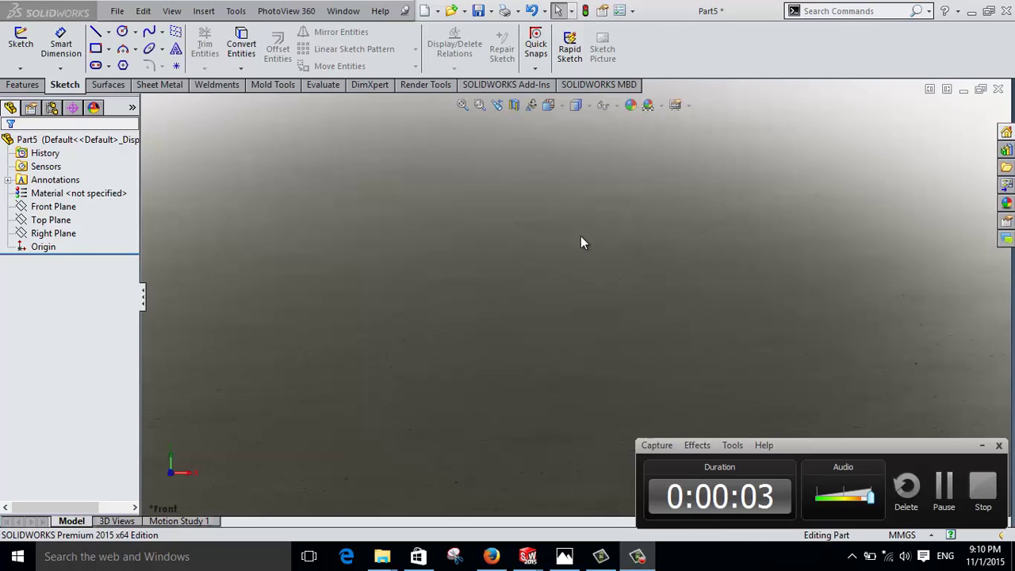
Step: Bring the HOOK.jpg reference drawing up in Windows Photos
{"action": "left_click", "coordinate": [980, 449]}
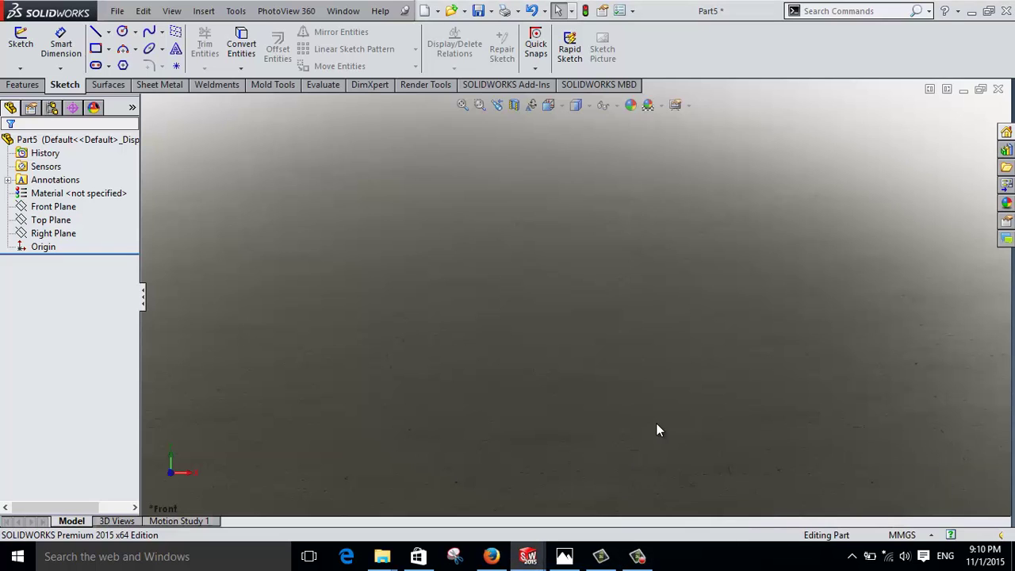
{"action": "left_click", "coordinate": [564, 556]}
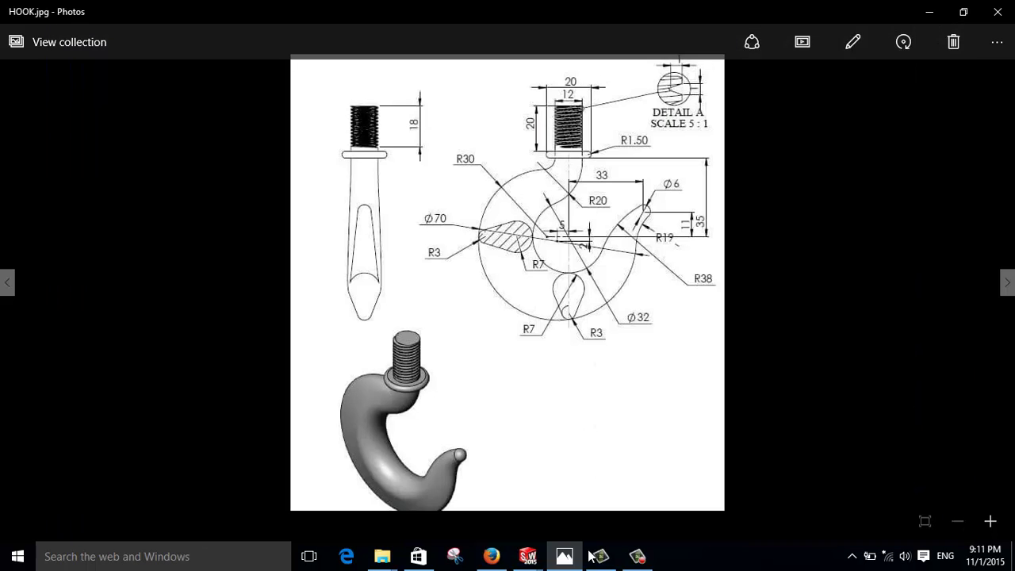
Step: Switch back to the blank Part5 document in SOLIDWORKS
{"action": "left_click", "coordinate": [527, 556]}
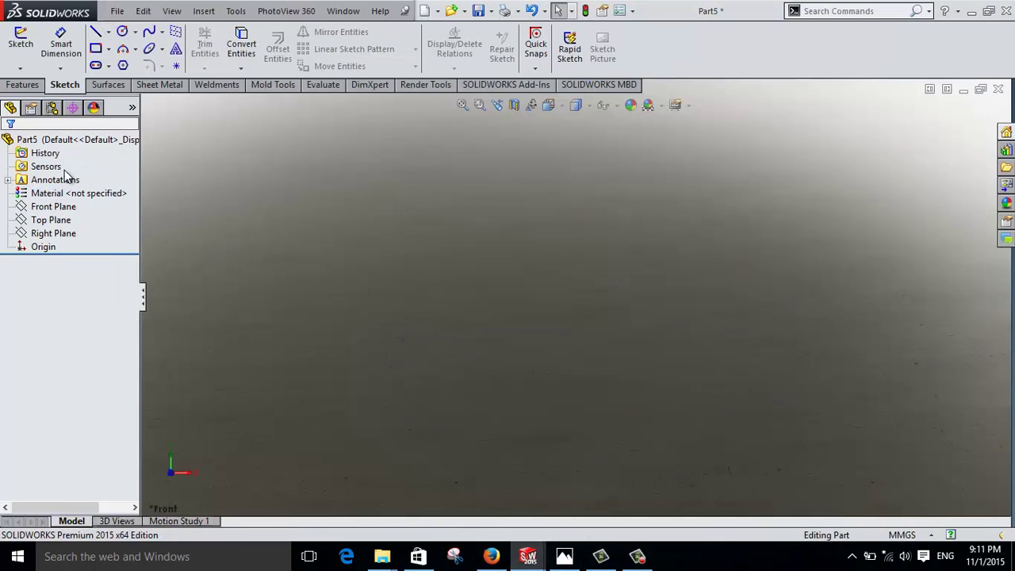
Step: Begin an empty Sketch3 on the Front Plane from the FeatureManager tree
{"action": "left_click", "coordinate": [52, 207]}
{"action": "left_click", "coordinate": [63, 211]}
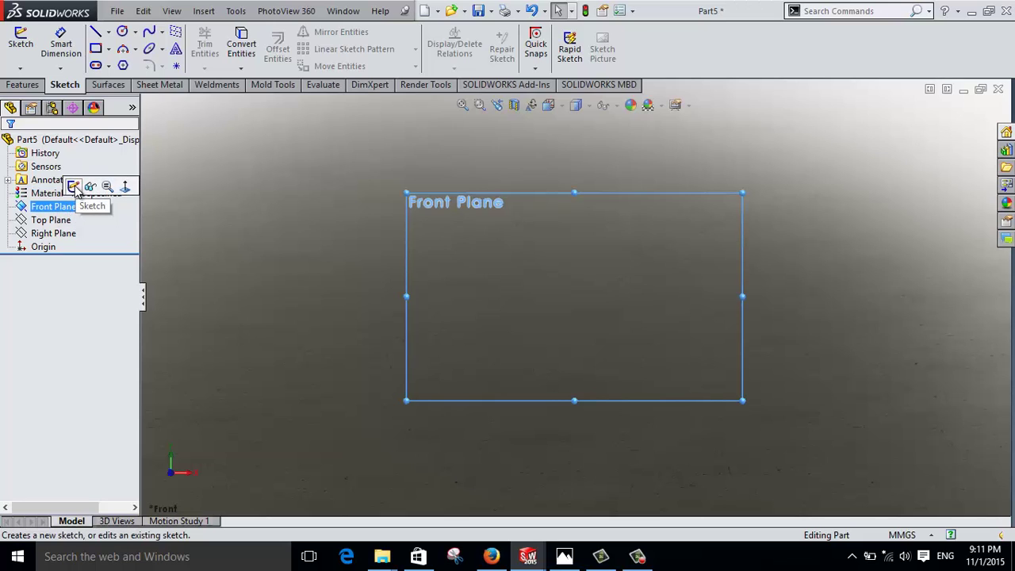
{"action": "left_click", "coordinate": [73, 186]}
{"action": "left_click", "coordinate": [272, 195]}
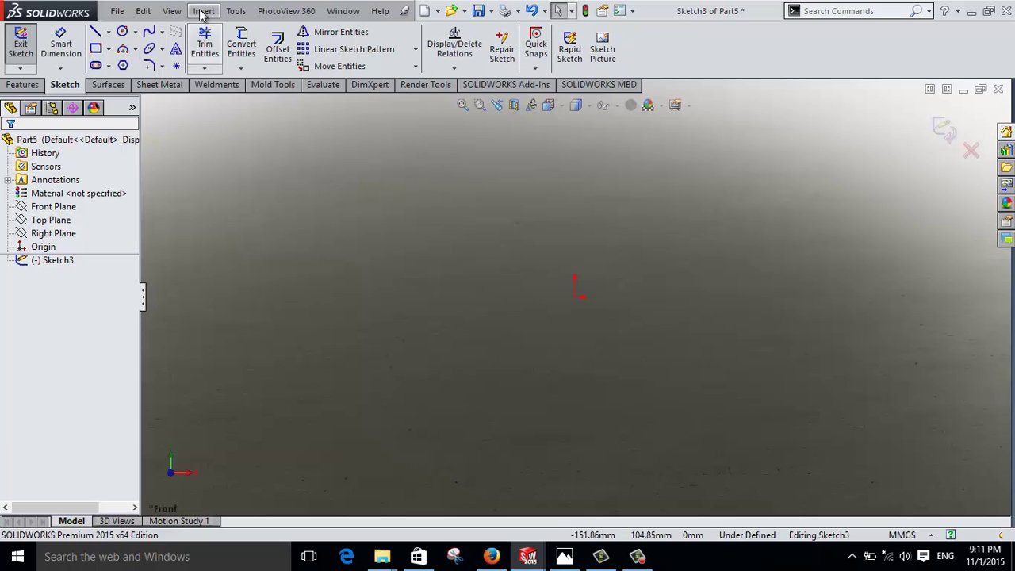
Step: Add the Sketch Picture button to the Sketch toolbar via Tools > Customize
{"action": "left_click", "coordinate": [236, 11]}
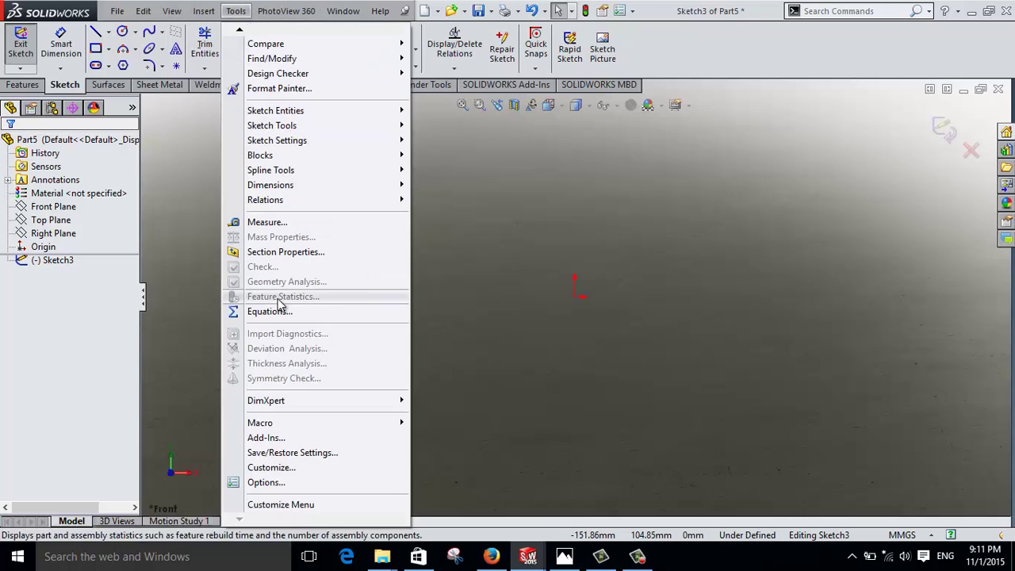
{"action": "left_click", "coordinate": [272, 468]}
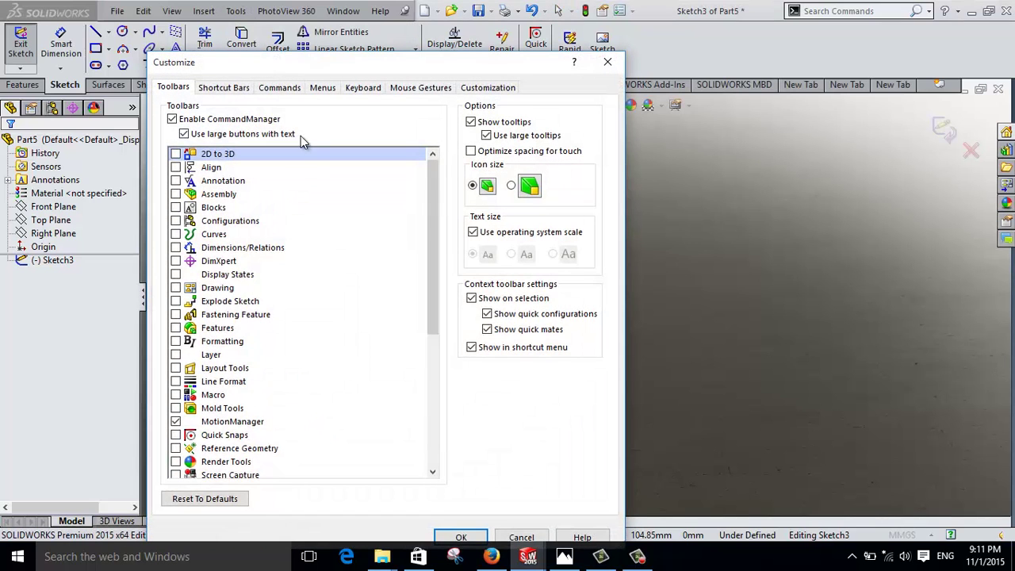
{"action": "left_click", "coordinate": [279, 88]}
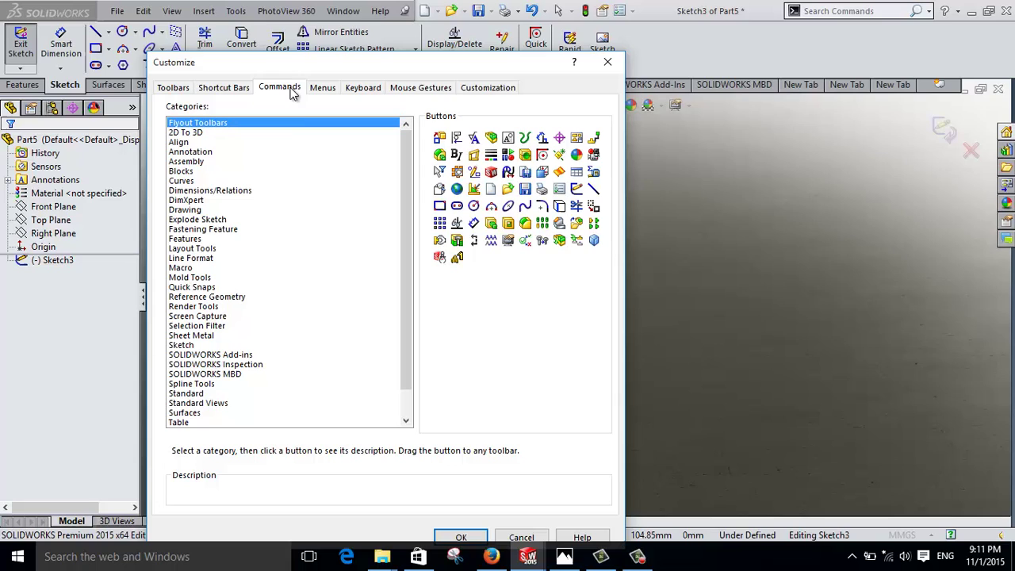
{"action": "left_click", "coordinate": [182, 346]}
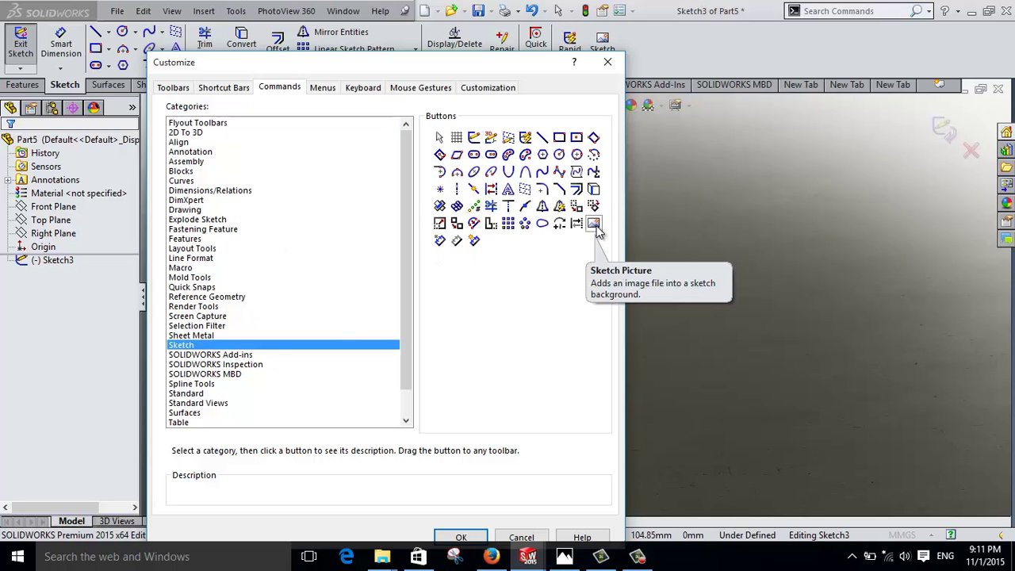
{"action": "mouse_move", "coordinate": [596, 228]}
{"action": "left_mouse_down"}
{"action": "mouse_move", "coordinate": [682, 70]}
{"action": "mouse_move", "coordinate": [605, 226]}
{"action": "left_mouse_up"}
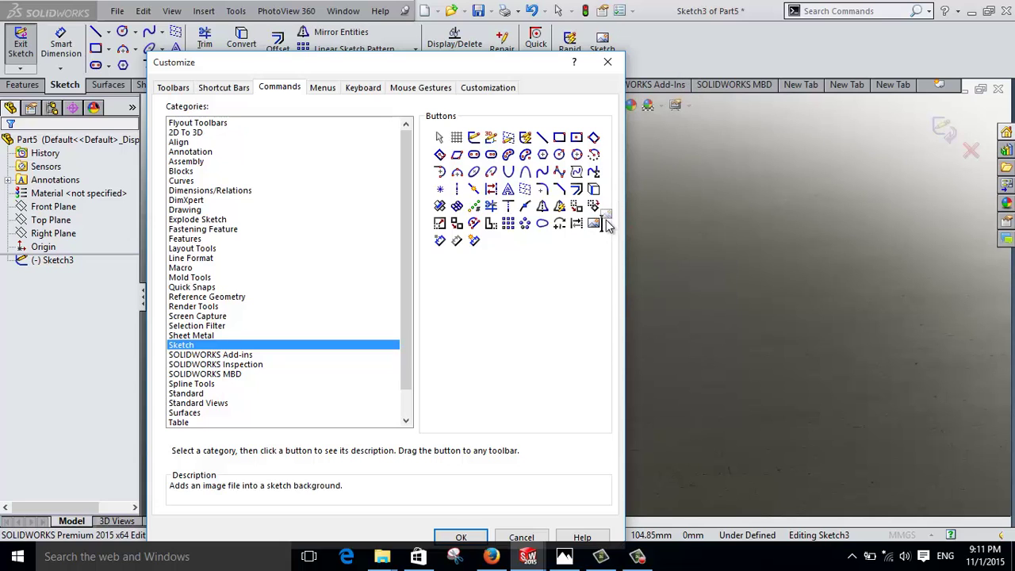
{"action": "left_click", "coordinate": [461, 537]}
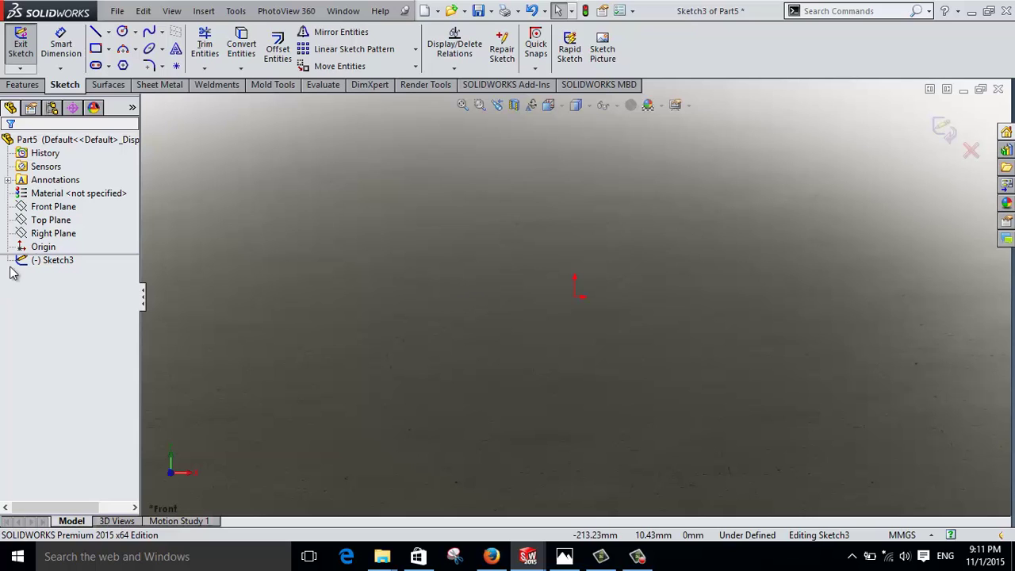
Step: Insert HOOK from the Desktop into Sketch3 as a sketch picture
{"action": "left_click", "coordinate": [617, 54]}
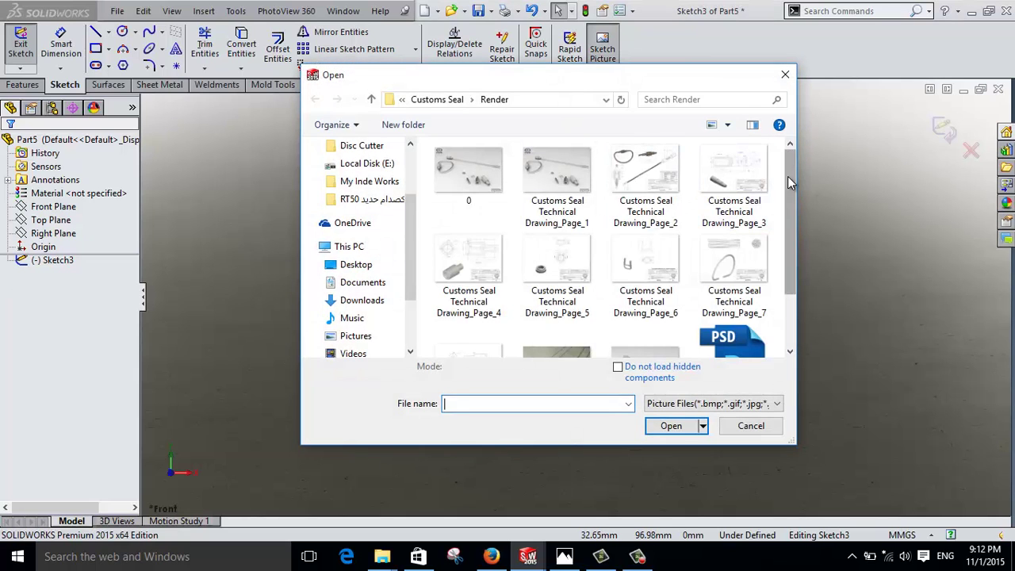
{"action": "mouse_move", "coordinate": [789, 181]}
{"action": "left_mouse_down"}
{"action": "mouse_move", "coordinate": [789, 202]}
{"action": "mouse_move", "coordinate": [789, 176]}
{"action": "left_mouse_up"}
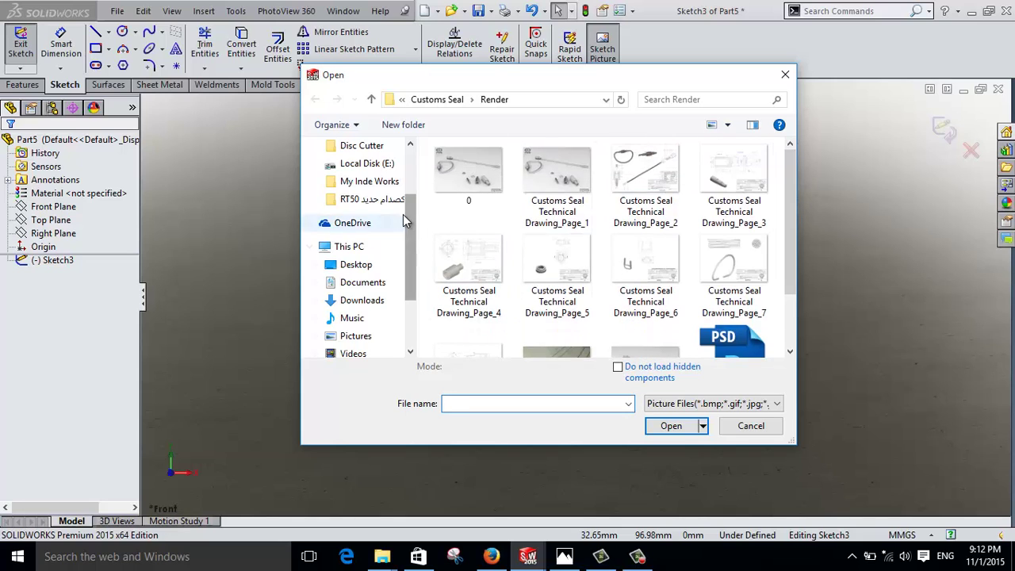
{"action": "left_click_drag", "start_coordinate": [407, 222], "coordinate": [407, 233]}
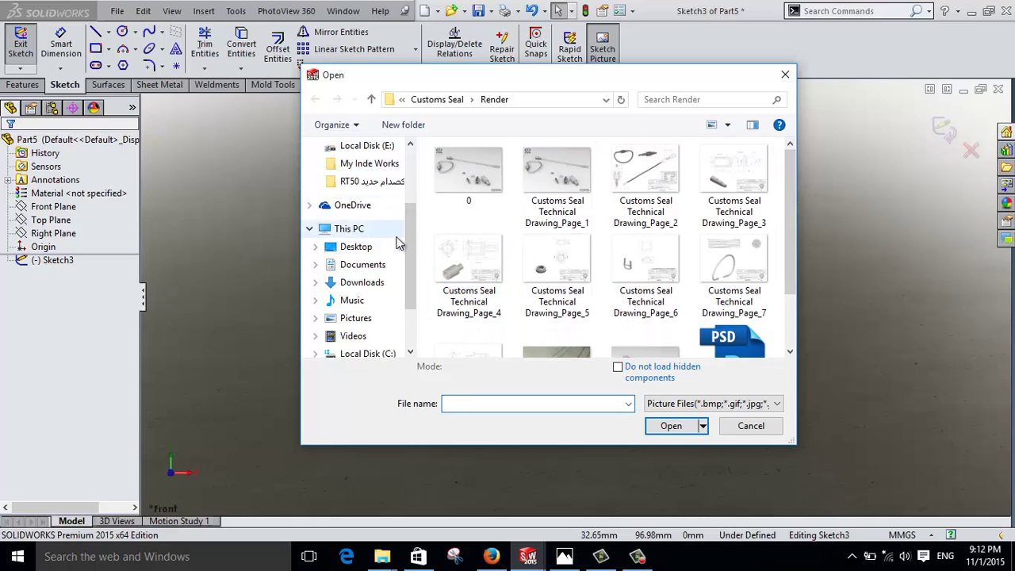
{"action": "left_click", "coordinate": [356, 247]}
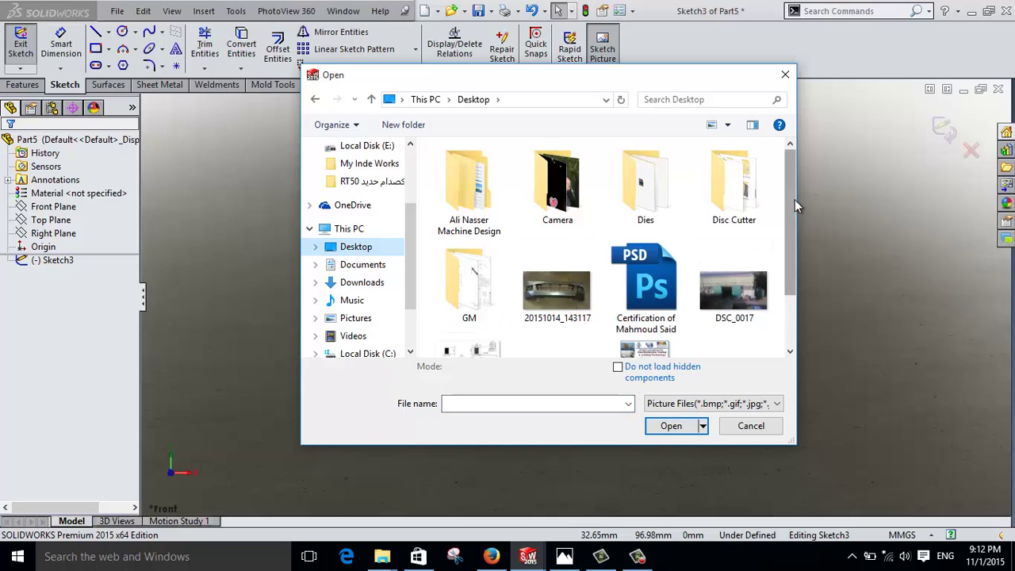
{"action": "left_click_drag", "start_coordinate": [795, 199], "coordinate": [793, 333]}
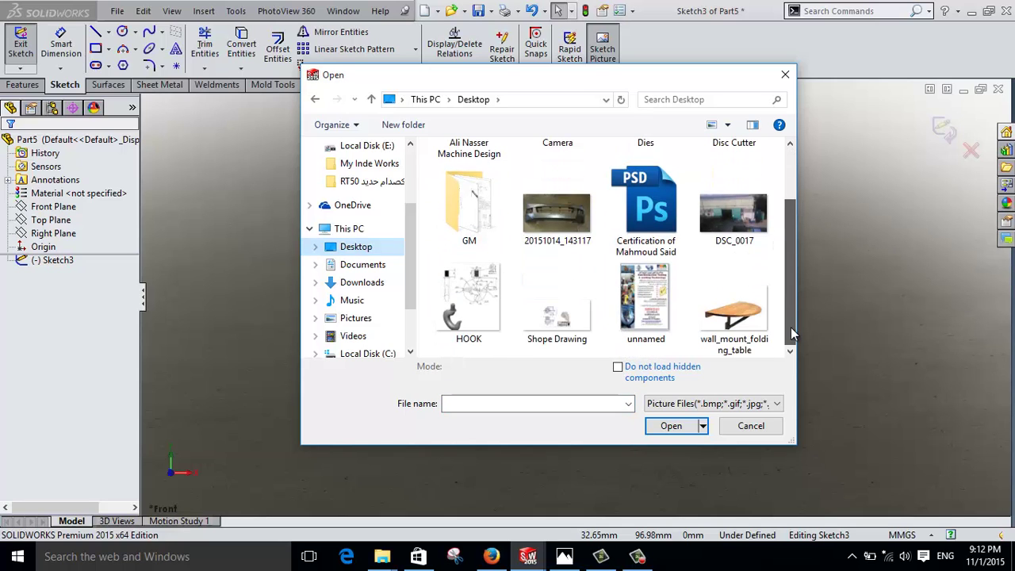
{"action": "double_click", "coordinate": [480, 322]}
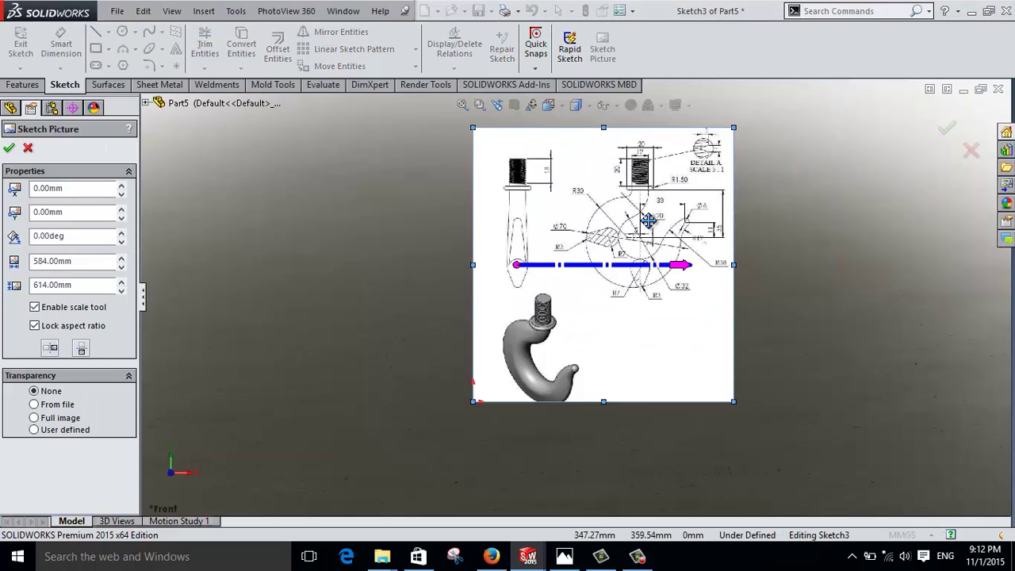
Step: Accept the HOOK picture's default placement in the Sketch Picture panel
{"action": "scroll", "coordinate": [649, 221], "scroll_direction": "down", "scroll_amount": 5}
{"action": "scroll", "coordinate": [649, 221], "scroll_direction": "up", "scroll_amount": 5}
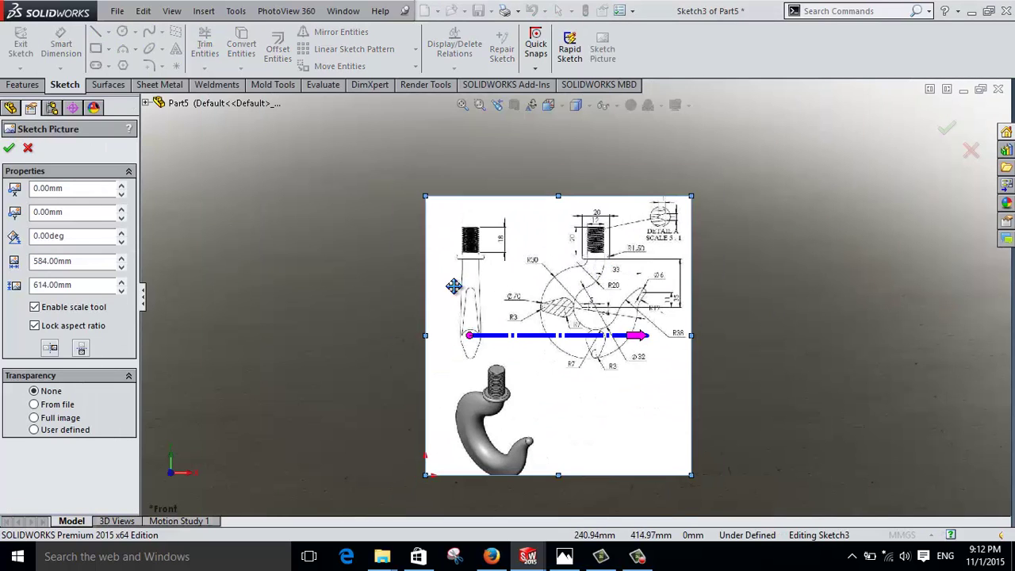
{"action": "left_click", "coordinate": [9, 147]}
Step: Zoom to the threaded shank and trace a line along its bottom edge
{"action": "scroll", "coordinate": [662, 373], "scroll_direction": "down", "scroll_amount": 3}
{"action": "scroll", "coordinate": [591, 253], "scroll_direction": "up", "scroll_amount": 4}
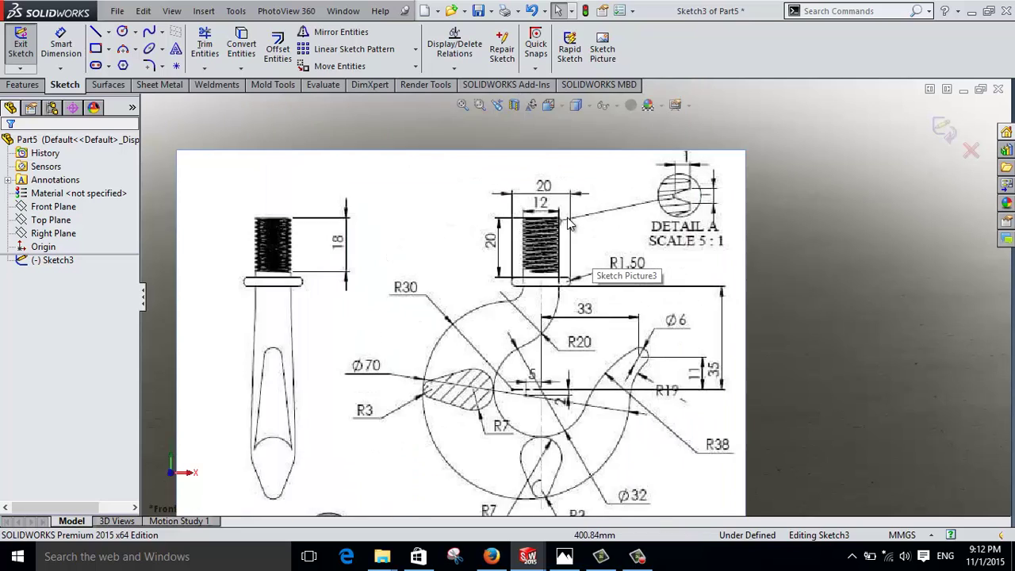
{"action": "scroll", "coordinate": [590, 253], "scroll_direction": "down", "scroll_amount": 2}
{"action": "scroll", "coordinate": [583, 246], "scroll_direction": "down", "scroll_amount": 2}
{"action": "scroll", "coordinate": [577, 232], "scroll_direction": "down", "scroll_amount": 2}
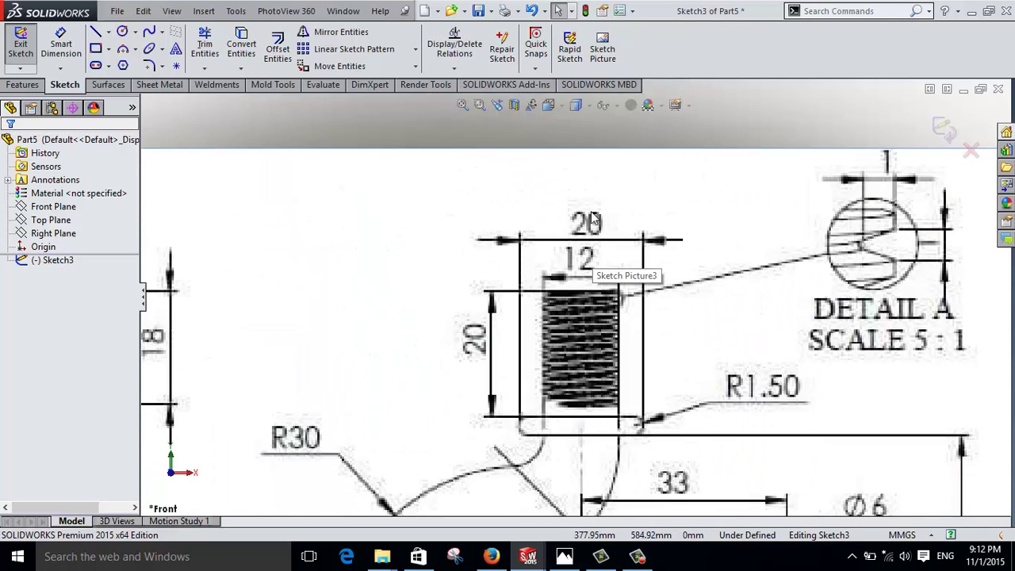
{"action": "right_click_drag", "start_coordinate": [555, 178], "coordinate": [534, 176]}
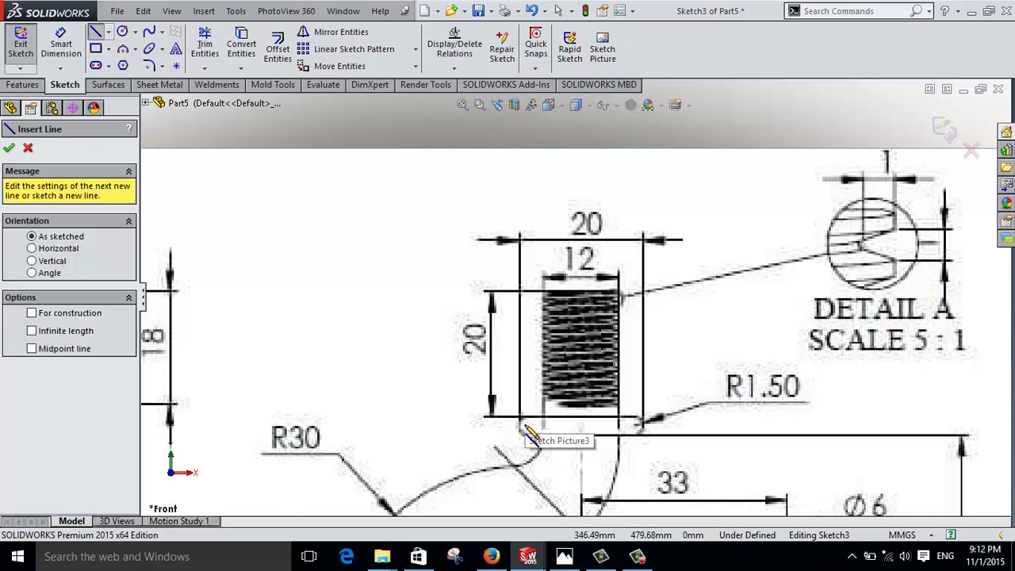
{"action": "scroll", "coordinate": [558, 379], "scroll_direction": "down", "scroll_amount": 5}
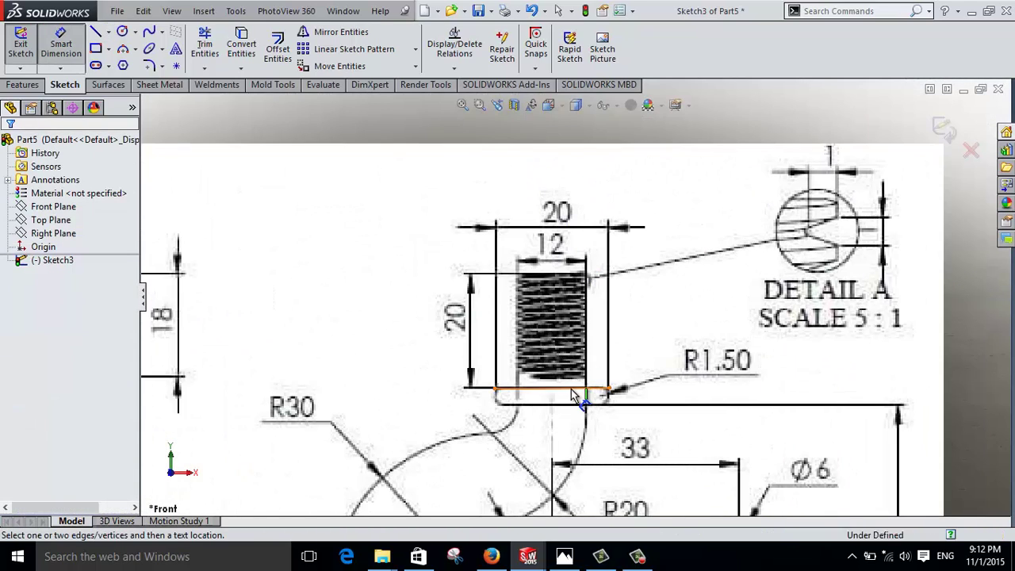
Step: Dimension the traced thread-base line, which reads 61.03 mm instead of 20
{"action": "left_click", "coordinate": [571, 389]}
{"action": "scroll", "coordinate": [553, 161], "scroll_direction": "up", "scroll_amount": 2}
{"action": "left_click", "coordinate": [565, 159]}
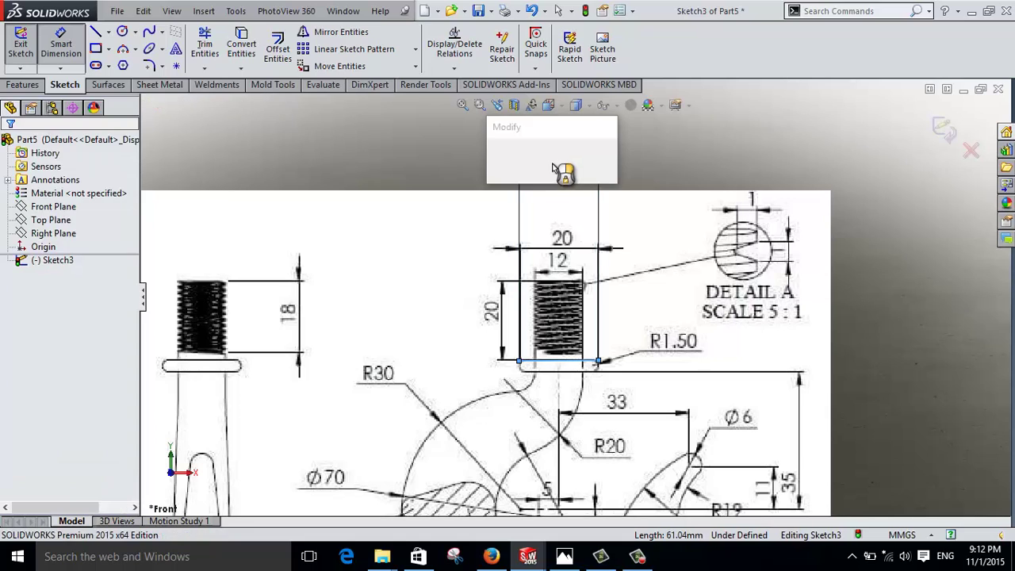
{"action": "key", "text": "Return"}
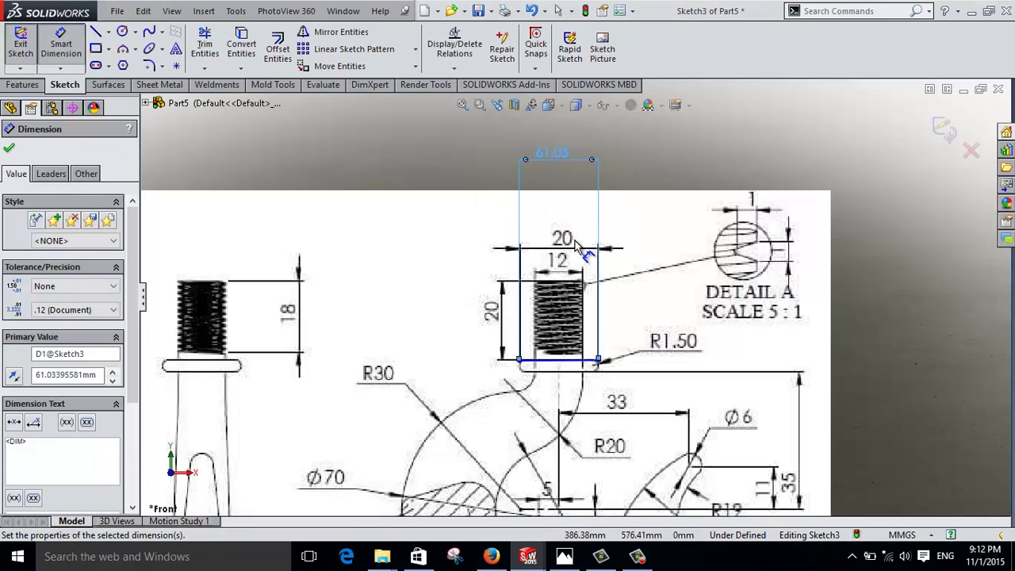
{"action": "scroll", "coordinate": [577, 279], "scroll_direction": "down", "scroll_amount": 2}
{"action": "scroll", "coordinate": [577, 279], "scroll_direction": "up", "scroll_amount": 3}
{"action": "scroll", "coordinate": [565, 255], "scroll_direction": "down", "scroll_amount": 2}
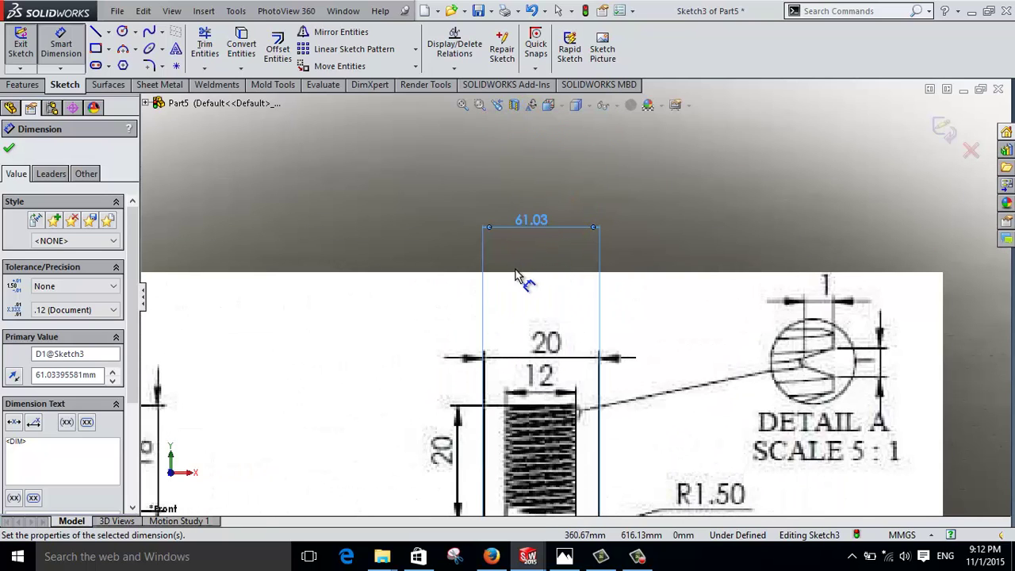
{"action": "scroll", "coordinate": [513, 261], "scroll_direction": "up", "scroll_amount": 2}
{"action": "scroll", "coordinate": [523, 290], "scroll_direction": "up", "scroll_amount": 1}
{"action": "scroll", "coordinate": [587, 384], "scroll_direction": "up", "scroll_amount": 2}
{"action": "scroll", "coordinate": [597, 369], "scroll_direction": "down", "scroll_amount": 1}
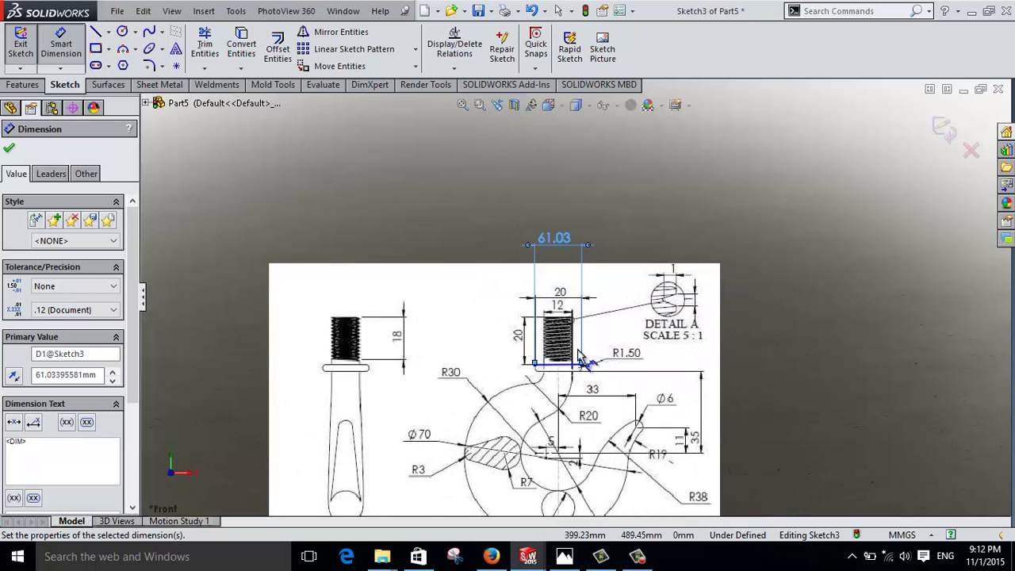
{"action": "scroll", "coordinate": [609, 349], "scroll_direction": "down", "scroll_amount": 2}
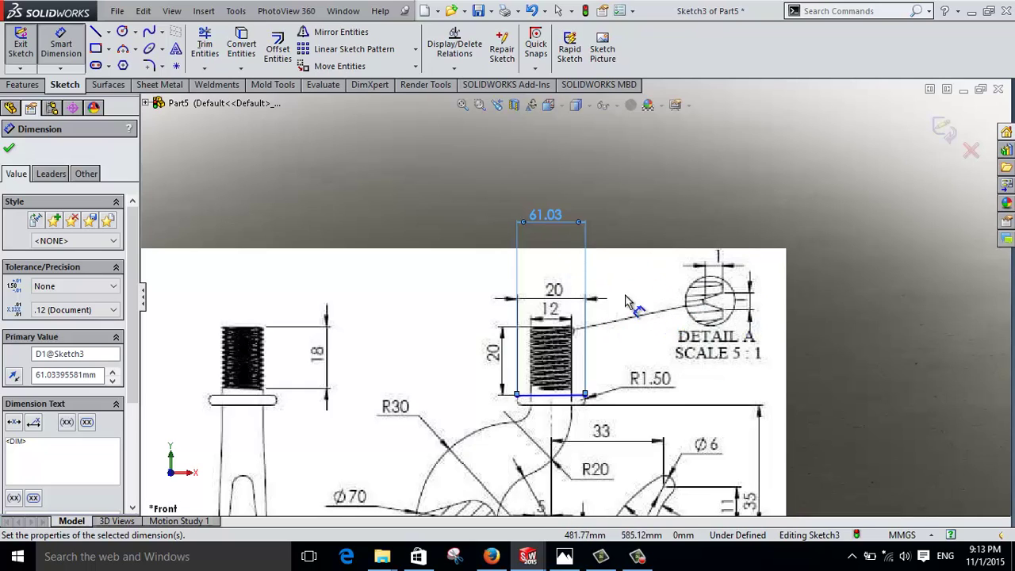
{"action": "scroll", "coordinate": [583, 258], "scroll_direction": "up", "scroll_amount": 2}
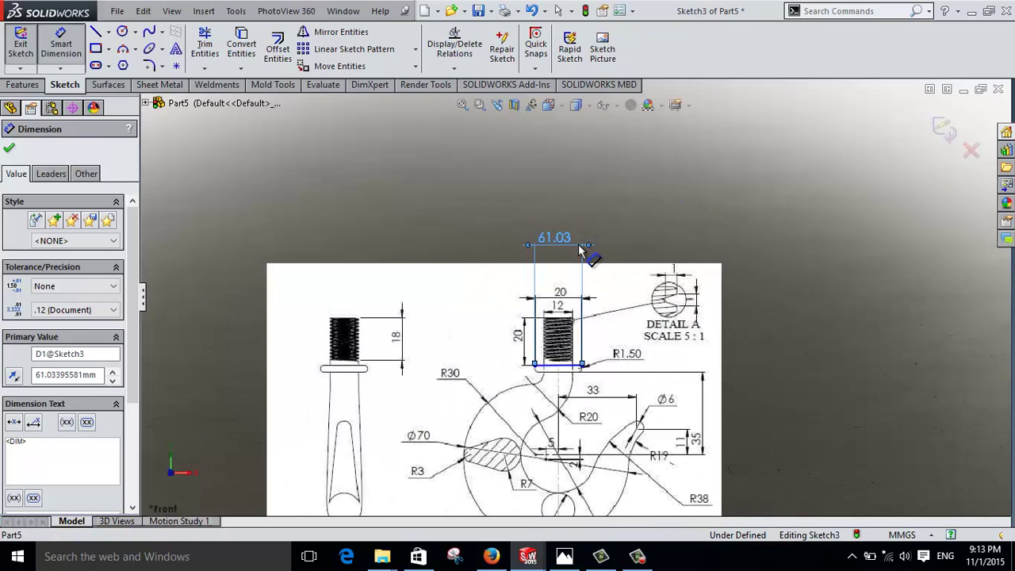
{"action": "left_click", "coordinate": [643, 125]}
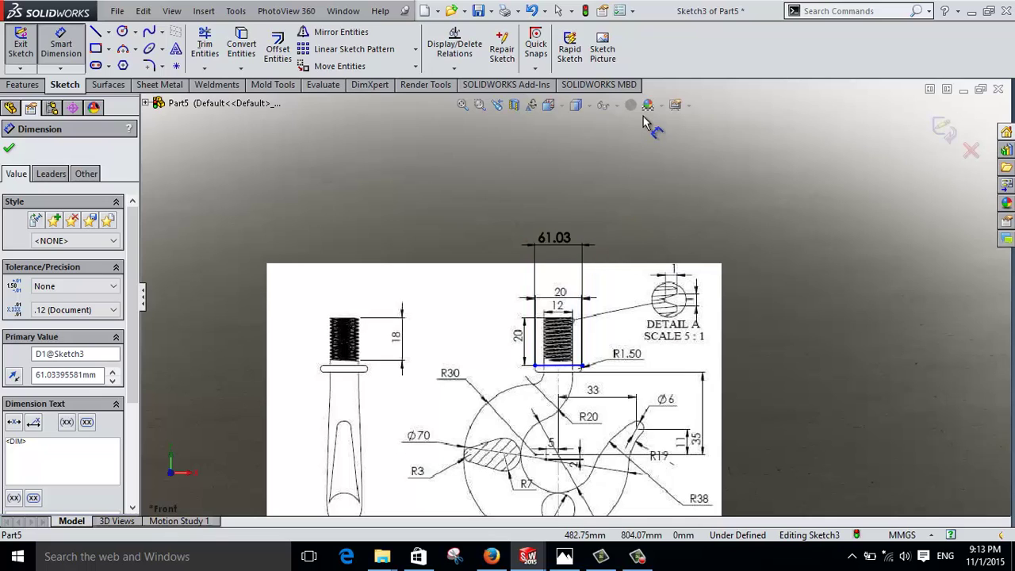
{"action": "key", "text": "Escape"}
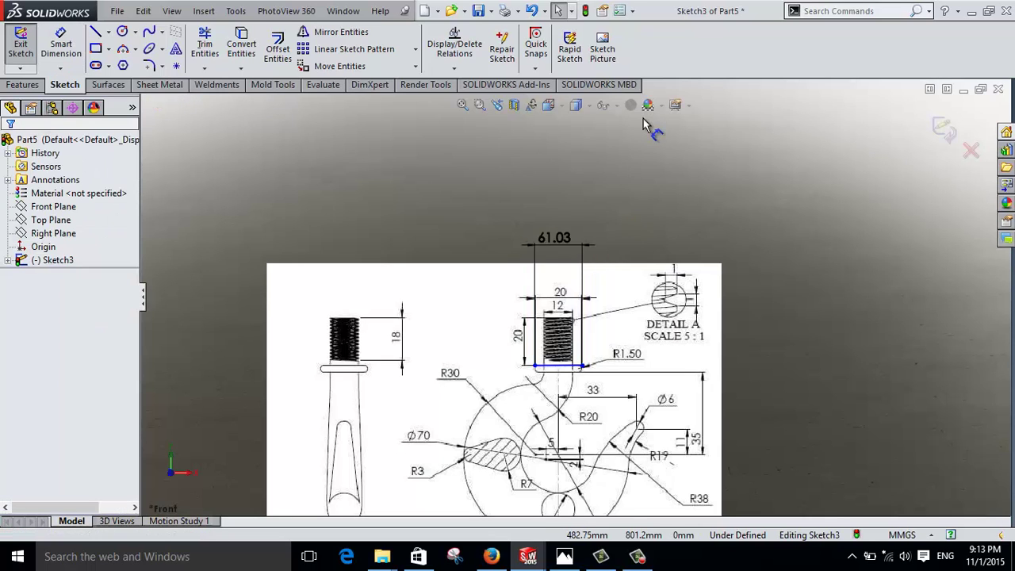
{"action": "scroll", "coordinate": [547, 305], "scroll_direction": "down", "scroll_amount": 2}
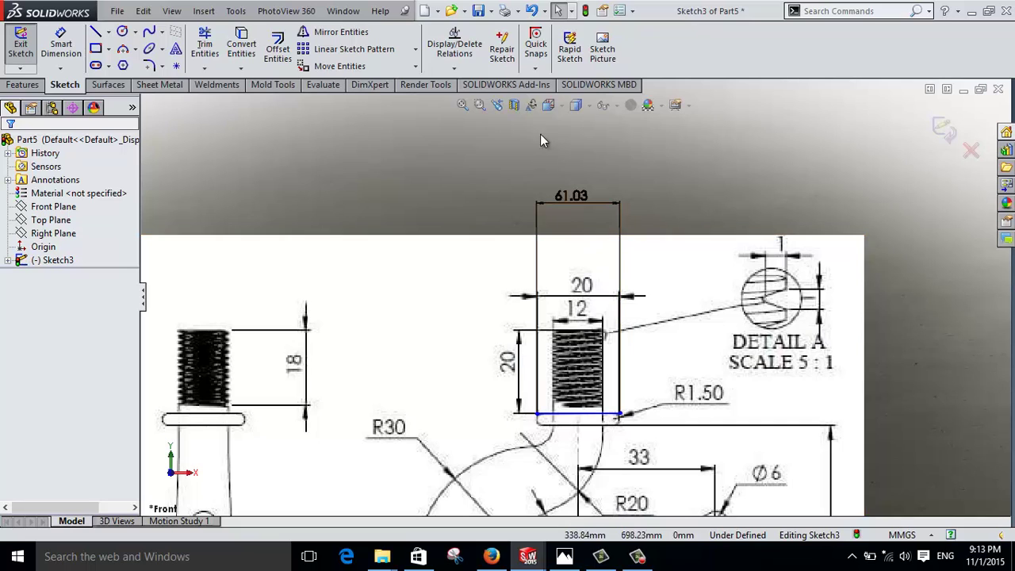
{"action": "scroll", "coordinate": [559, 313], "scroll_direction": "down", "scroll_amount": 1}
{"action": "scroll", "coordinate": [548, 325], "scroll_direction": "up", "scroll_amount": 1}
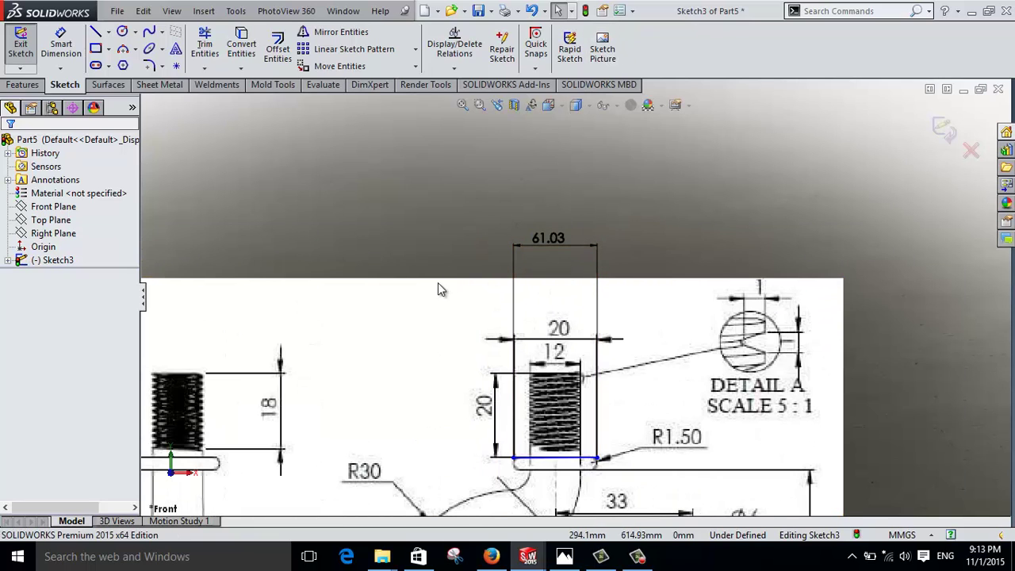
Step: Set the sketch picture width to 584*20/61.03, about 191.38 mm
{"action": "left_click", "coordinate": [396, 315]}
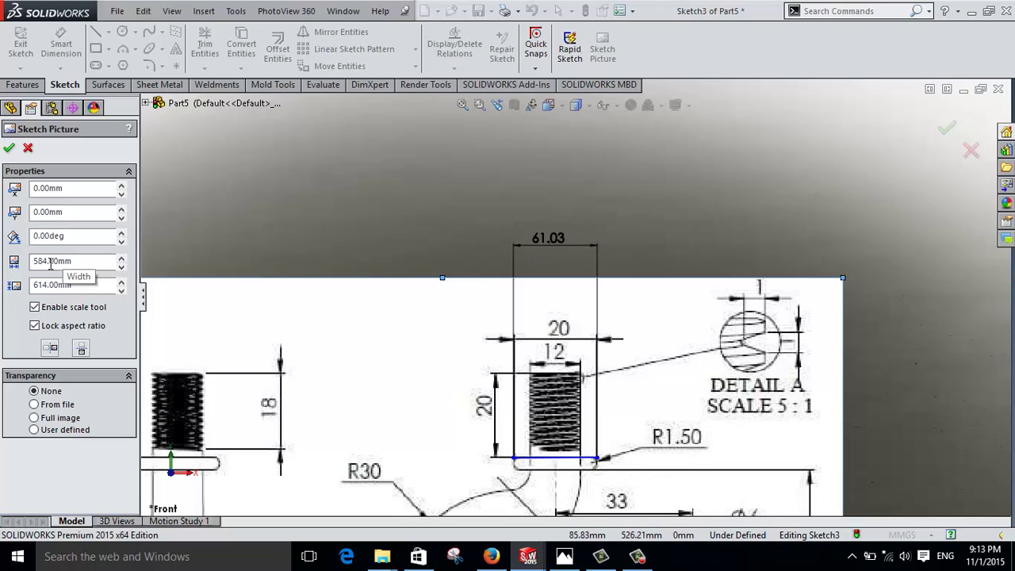
{"action": "left_click", "coordinate": [79, 262]}
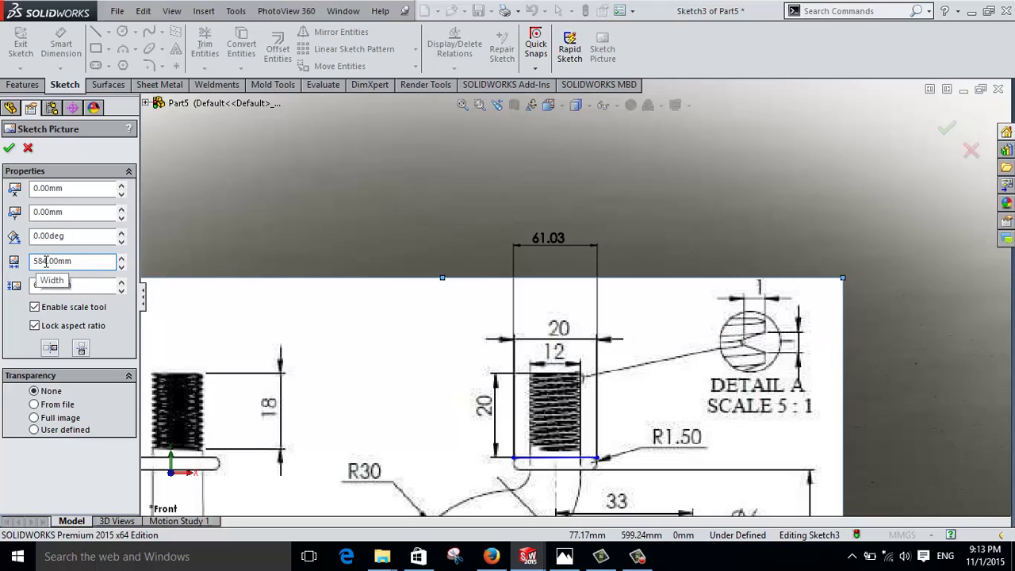
{"action": "scroll", "coordinate": [555, 333], "scroll_direction": "up", "scroll_amount": 4}
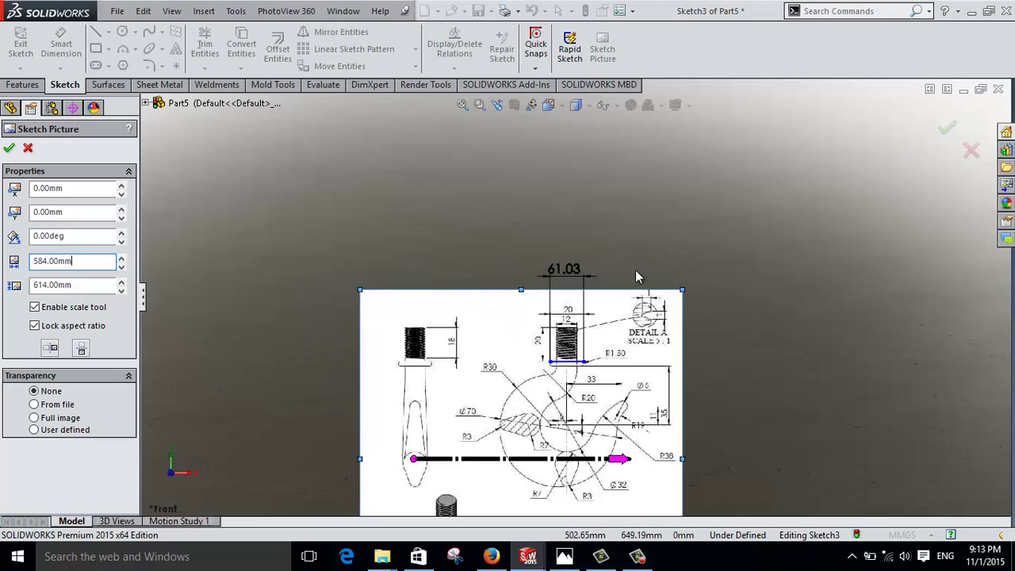
{"action": "scroll", "coordinate": [532, 305], "scroll_direction": "down", "scroll_amount": 2}
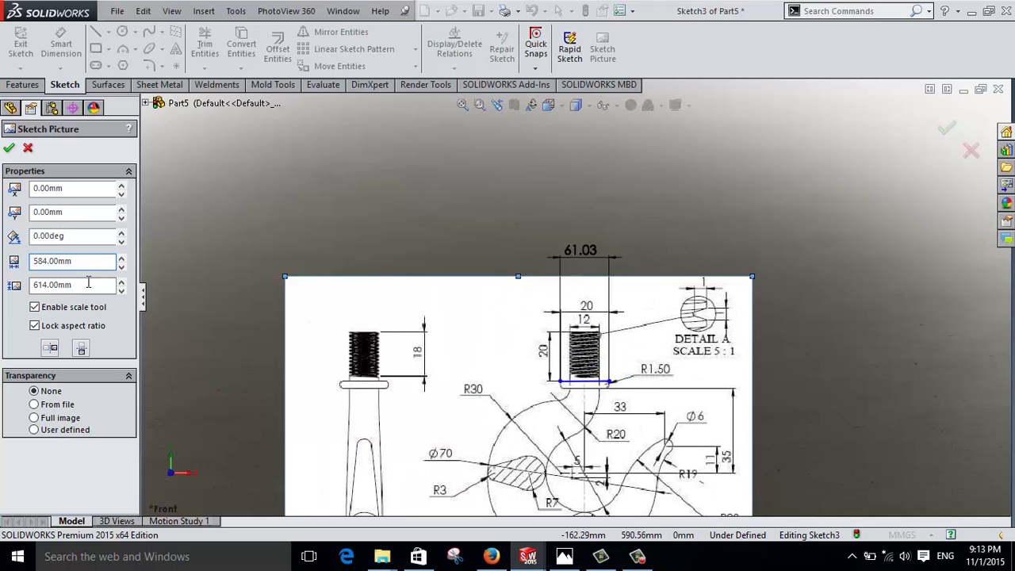
{"action": "scroll", "coordinate": [603, 416], "scroll_direction": "down", "scroll_amount": 1}
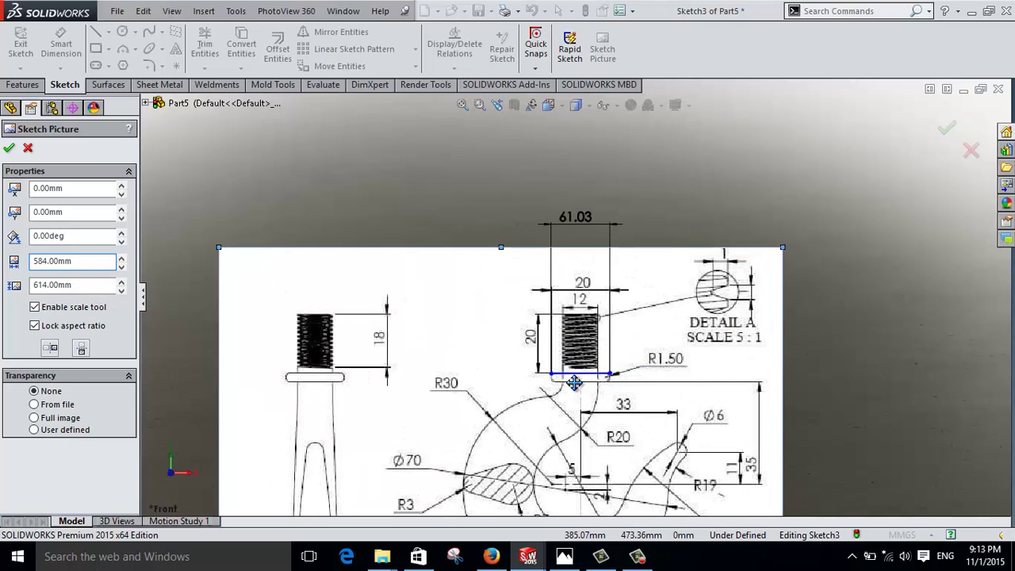
{"action": "scroll", "coordinate": [602, 291], "scroll_direction": "down", "scroll_amount": 2}
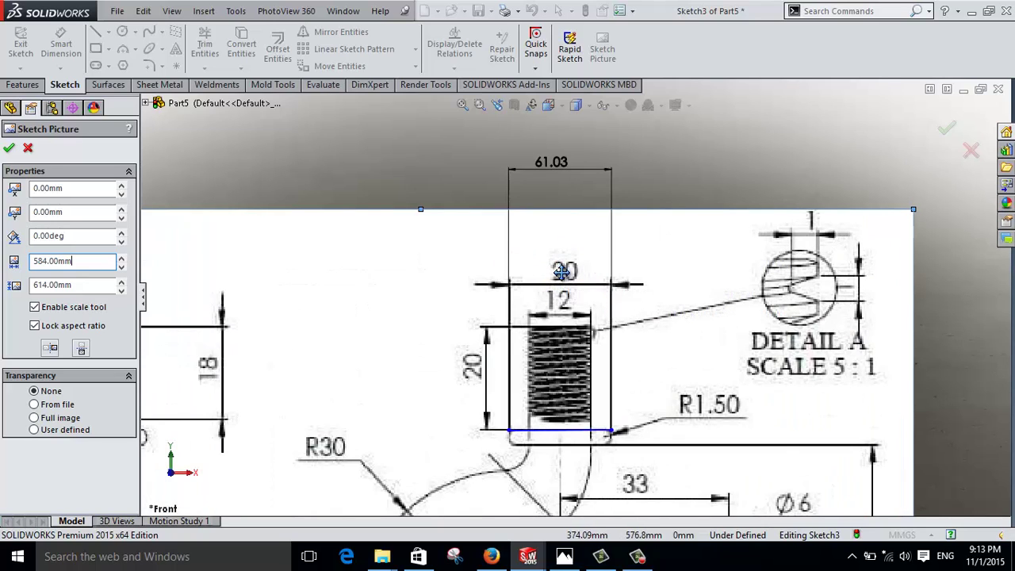
{"action": "scroll", "coordinate": [575, 357], "scroll_direction": "up", "scroll_amount": 2}
{"action": "type", "text": "*20/"}
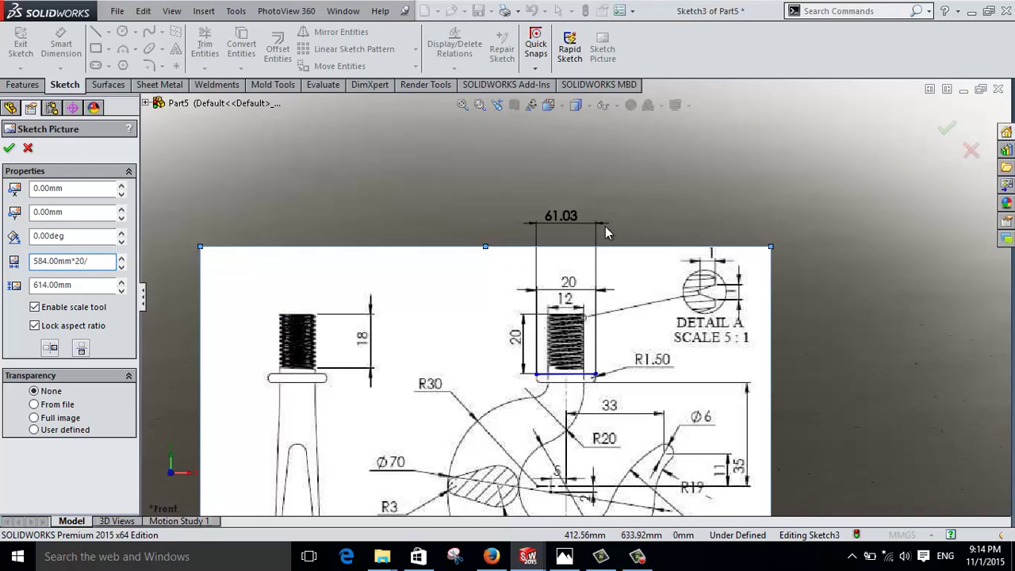
{"action": "type", "text": "6"}
{"action": "type", "text": "1.03"}
{"action": "key", "text": "Return"}
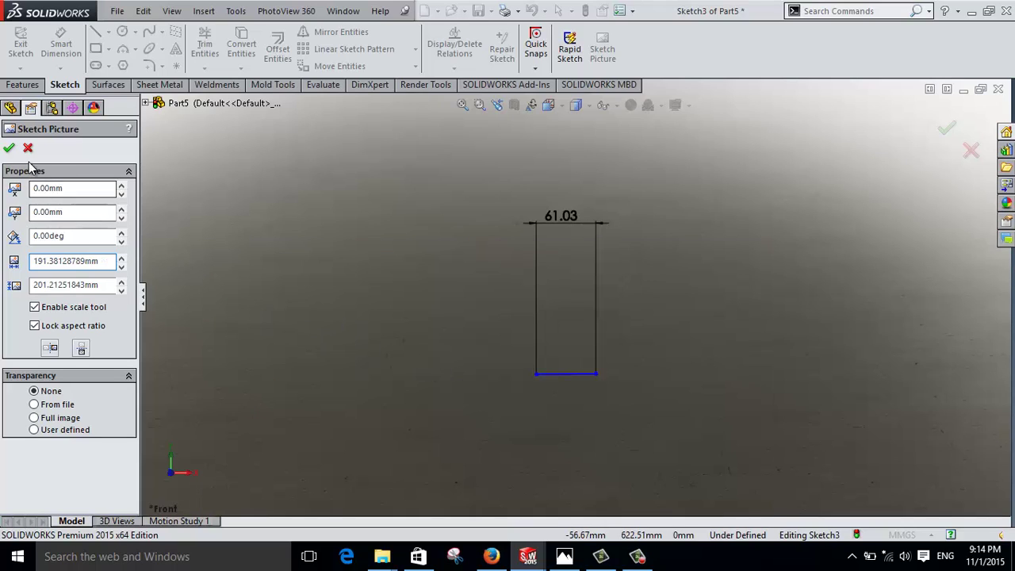
Step: Confirm the new picture size, then delete the old base line and its 61.03 dimension
{"action": "left_click", "coordinate": [9, 148]}
{"action": "left_click", "coordinate": [560, 379]}
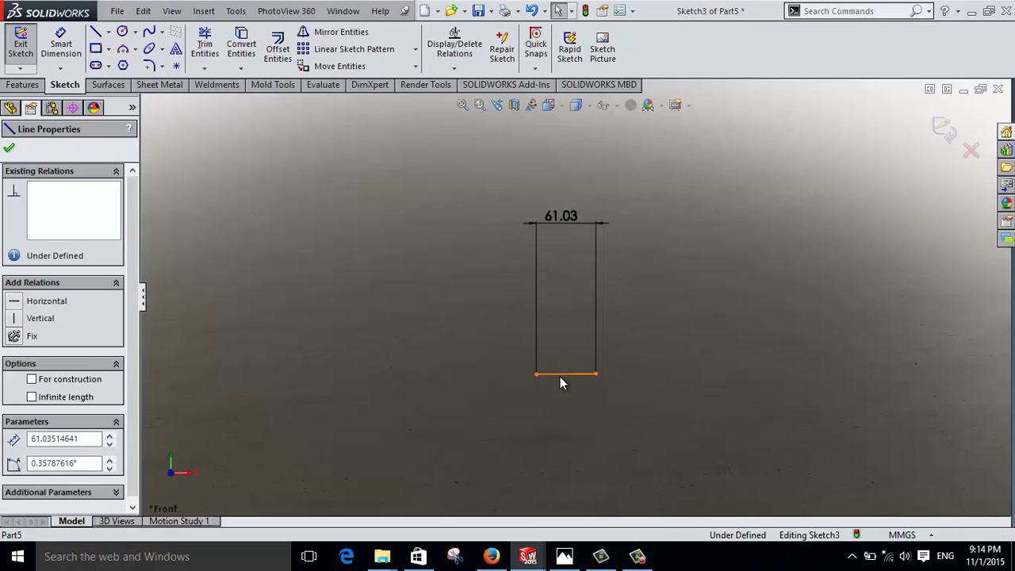
{"action": "key", "text": "Delete"}
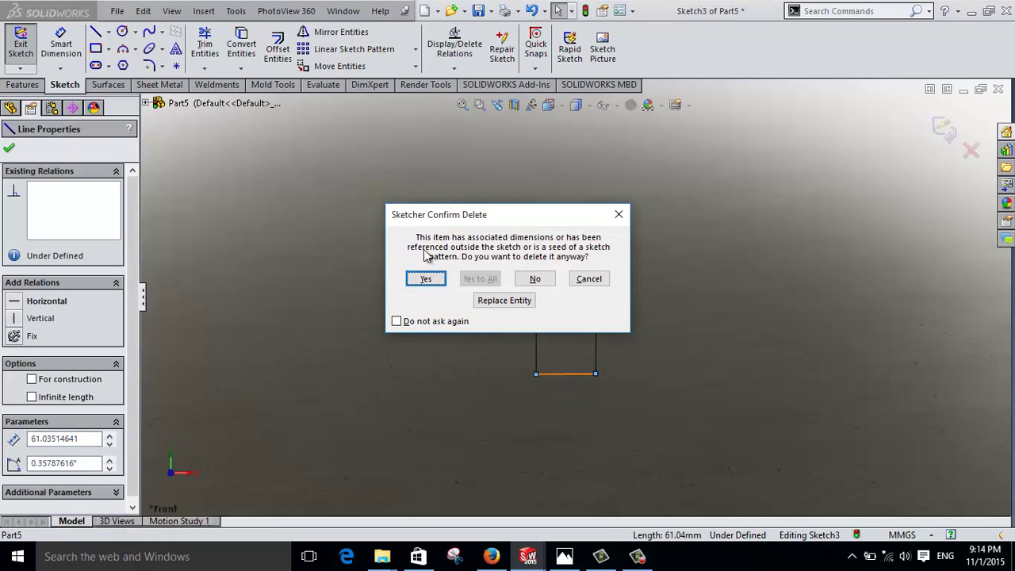
{"action": "left_click", "coordinate": [433, 279]}
Step: Zoom in on the thread base and pick the Line tool
{"action": "scroll", "coordinate": [490, 331], "scroll_direction": "down", "scroll_amount": 2}
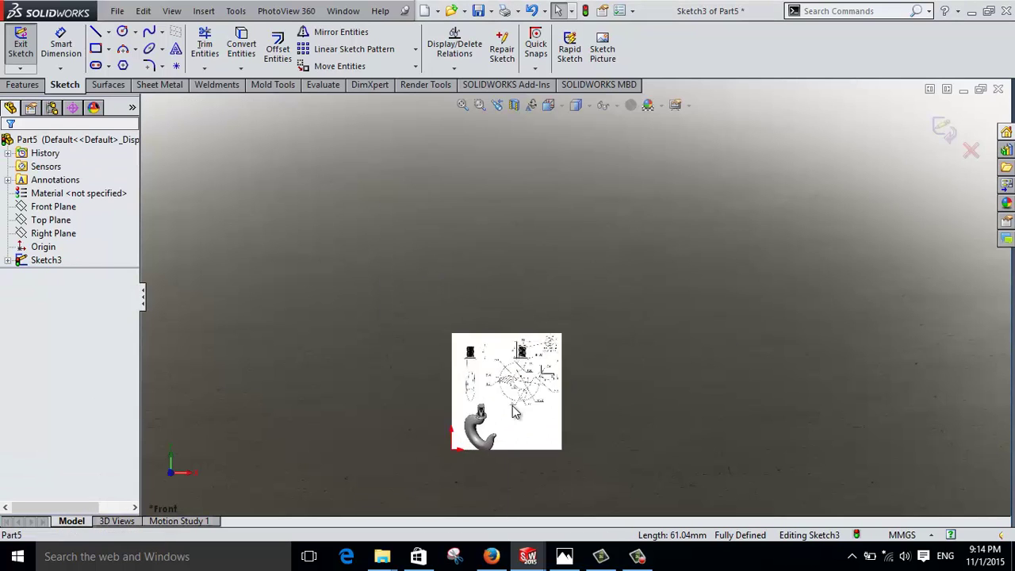
{"action": "scroll", "coordinate": [492, 331], "scroll_direction": "down", "scroll_amount": 3}
{"action": "scroll", "coordinate": [500, 331], "scroll_direction": "up", "scroll_amount": 1}
{"action": "scroll", "coordinate": [514, 329], "scroll_direction": "down", "scroll_amount": 3}
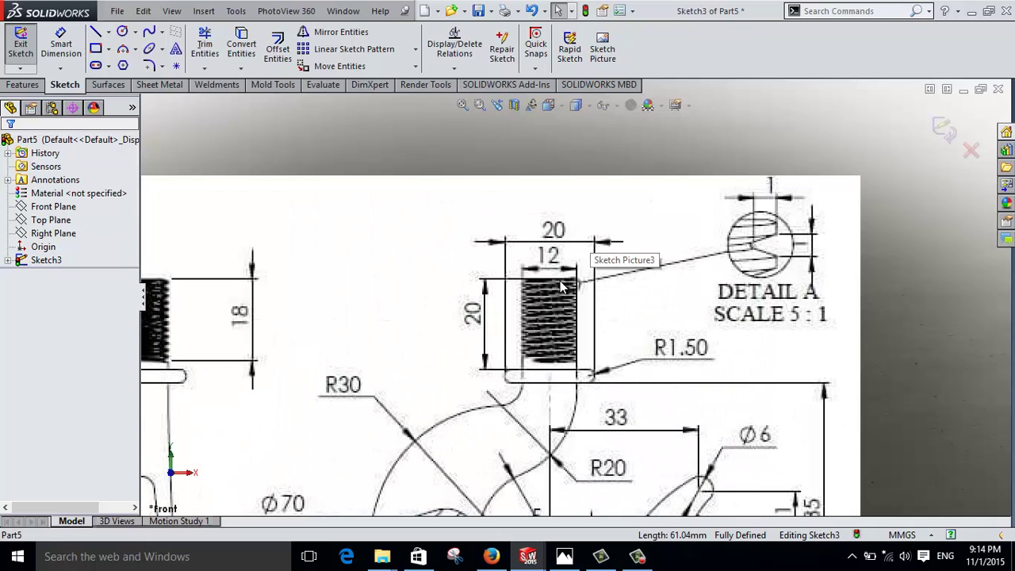
{"action": "right_click_drag", "start_coordinate": [561, 287], "coordinate": [519, 371]}
{"action": "scroll", "coordinate": [517, 372], "scroll_direction": "down", "scroll_amount": 3}
{"action": "scroll", "coordinate": [512, 303], "scroll_direction": "down", "scroll_amount": 3}
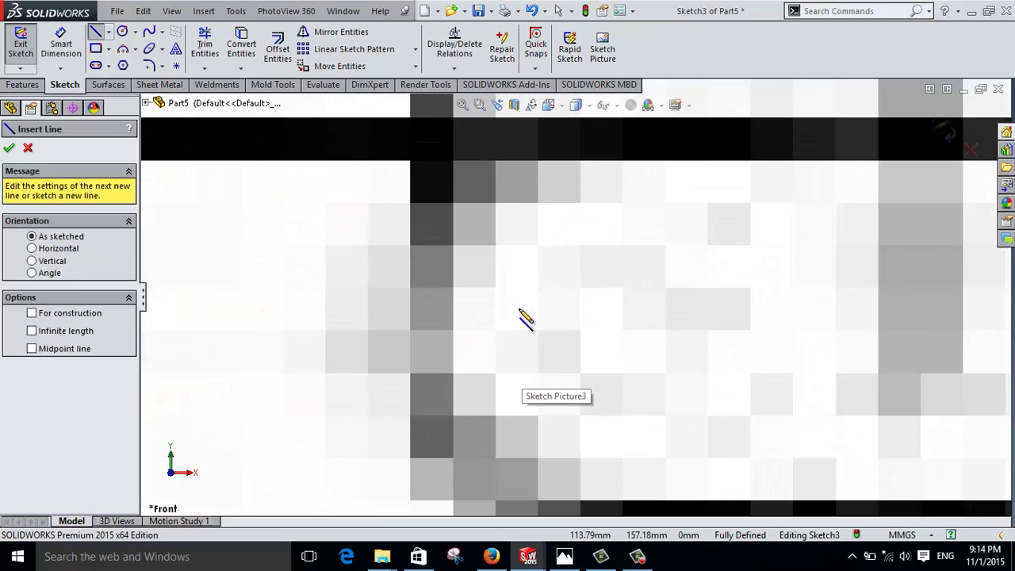
Step: Trace a new line between the two thread-base corners
{"action": "scroll", "coordinate": [464, 238], "scroll_direction": "up", "scroll_amount": 2}
{"action": "scroll", "coordinate": [517, 222], "scroll_direction": "down", "scroll_amount": 2}
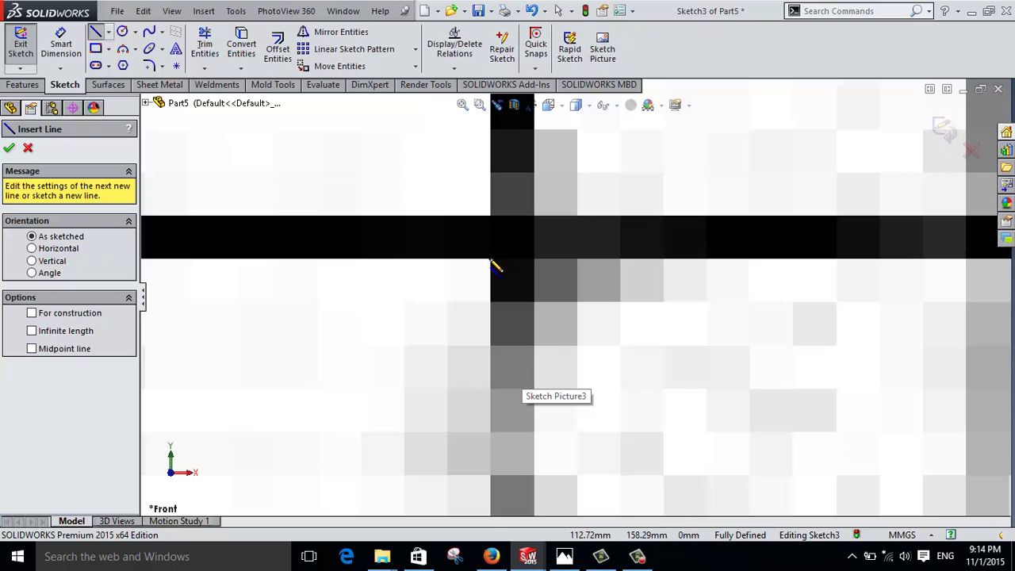
{"action": "left_click", "coordinate": [547, 279]}
{"action": "scroll", "coordinate": [793, 238], "scroll_direction": "up", "scroll_amount": 2}
{"action": "scroll", "coordinate": [888, 302], "scroll_direction": "up", "scroll_amount": 2}
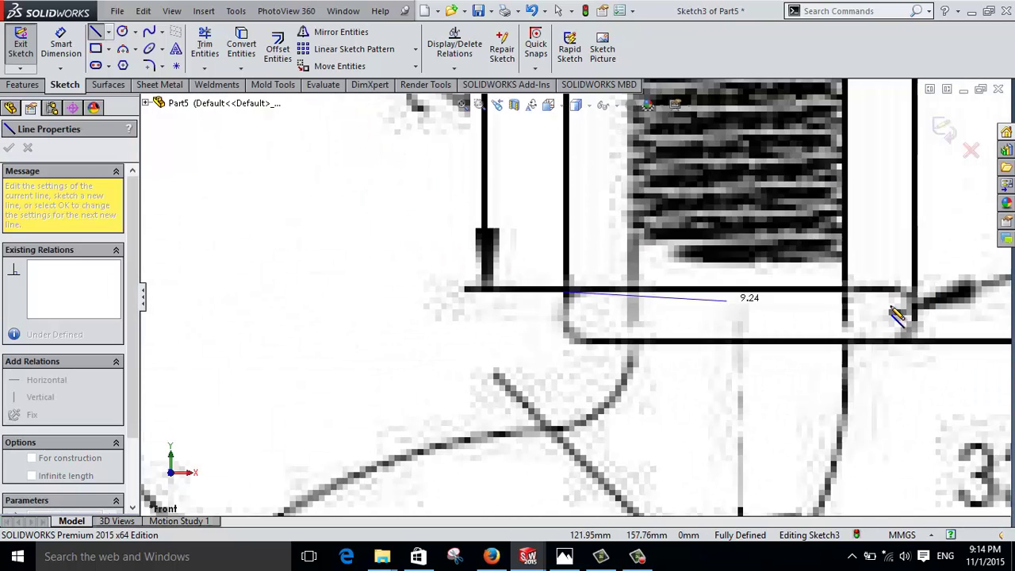
{"action": "scroll", "coordinate": [801, 301], "scroll_direction": "down", "scroll_amount": 2}
{"action": "scroll", "coordinate": [797, 308], "scroll_direction": "up", "scroll_amount": 2}
{"action": "scroll", "coordinate": [802, 316], "scroll_direction": "down", "scroll_amount": 2}
{"action": "scroll", "coordinate": [635, 283], "scroll_direction": "down", "scroll_amount": 1}
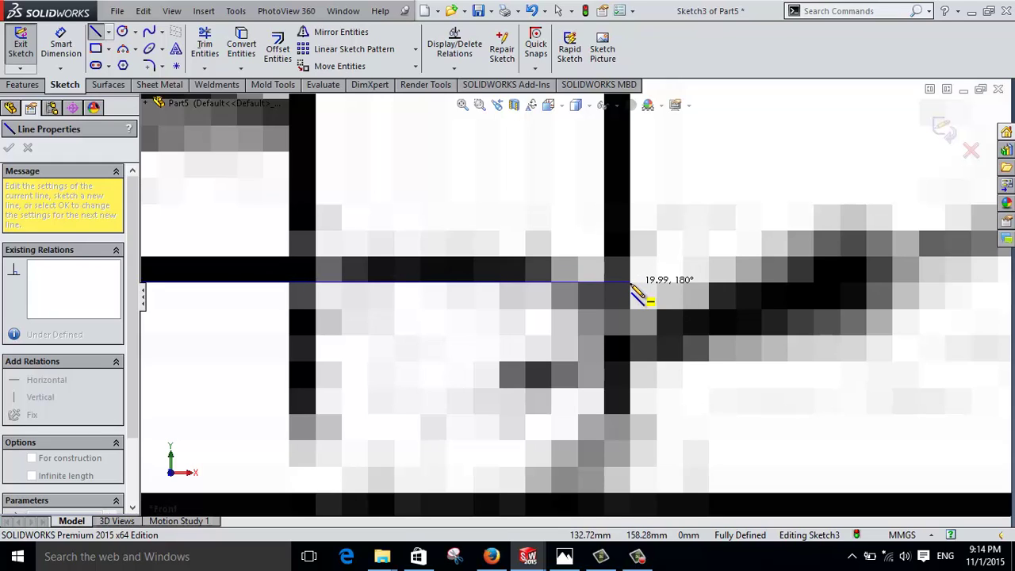
{"action": "left_click", "coordinate": [634, 287]}
{"action": "scroll", "coordinate": [634, 301], "scroll_direction": "up", "scroll_amount": 2}
{"action": "scroll", "coordinate": [608, 306], "scroll_direction": "up", "scroll_amount": 2}
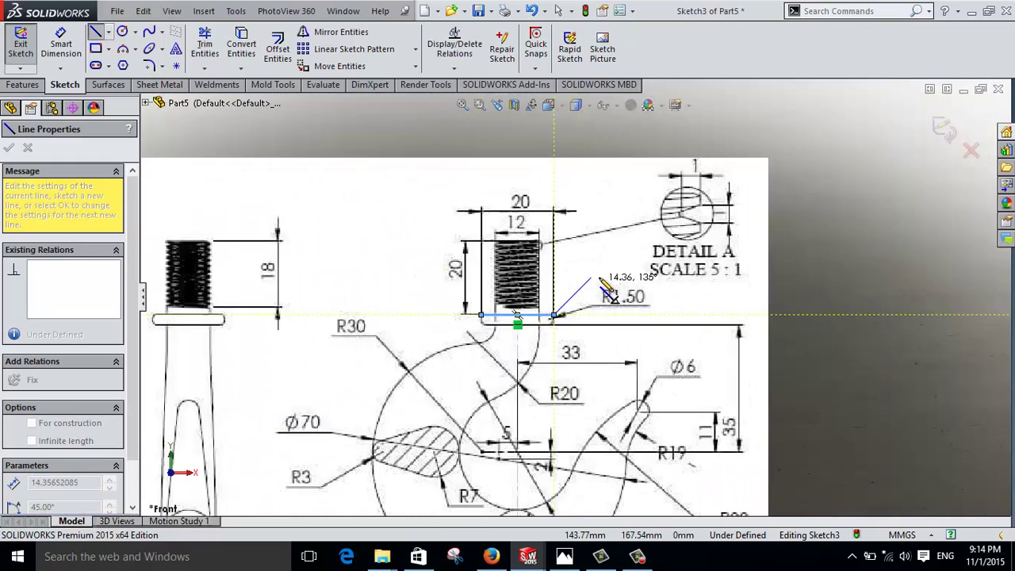
Step: Dimension the new line, confirming it measures 19.99 mm
{"action": "right_click_drag", "start_coordinate": [607, 225], "coordinate": [608, 198]}
{"action": "scroll", "coordinate": [499, 320], "scroll_direction": "up", "scroll_amount": 2}
{"action": "scroll", "coordinate": [555, 389], "scroll_direction": "down", "scroll_amount": 3}
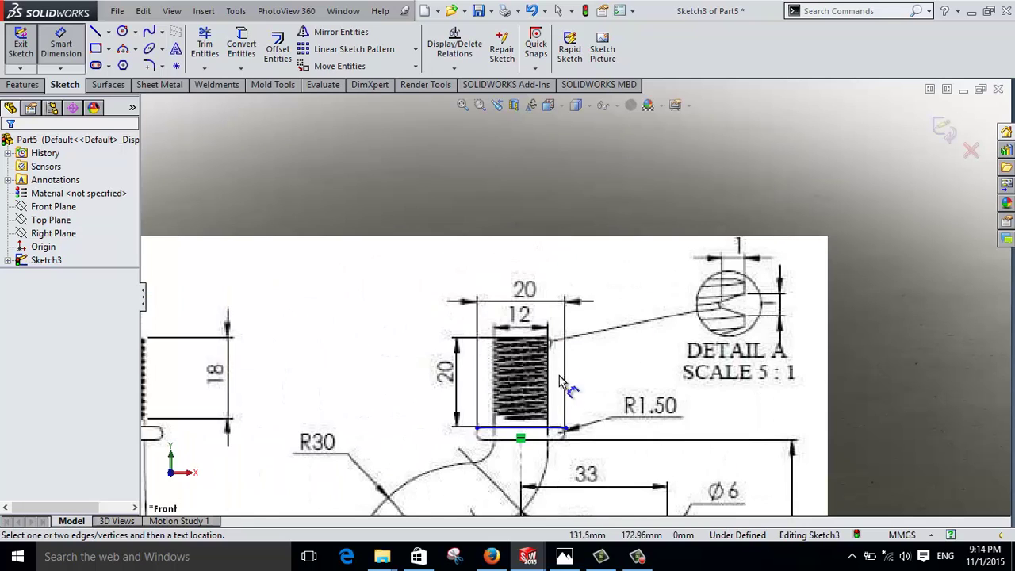
{"action": "left_click", "coordinate": [535, 432]}
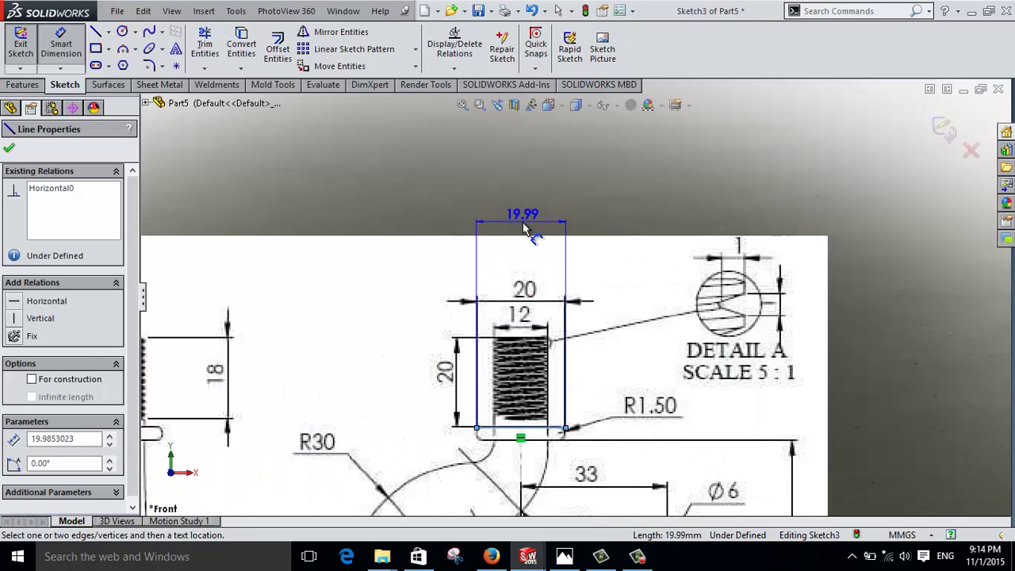
{"action": "left_click", "coordinate": [525, 222]}
{"action": "scroll", "coordinate": [526, 226], "scroll_direction": "down", "scroll_amount": 2}
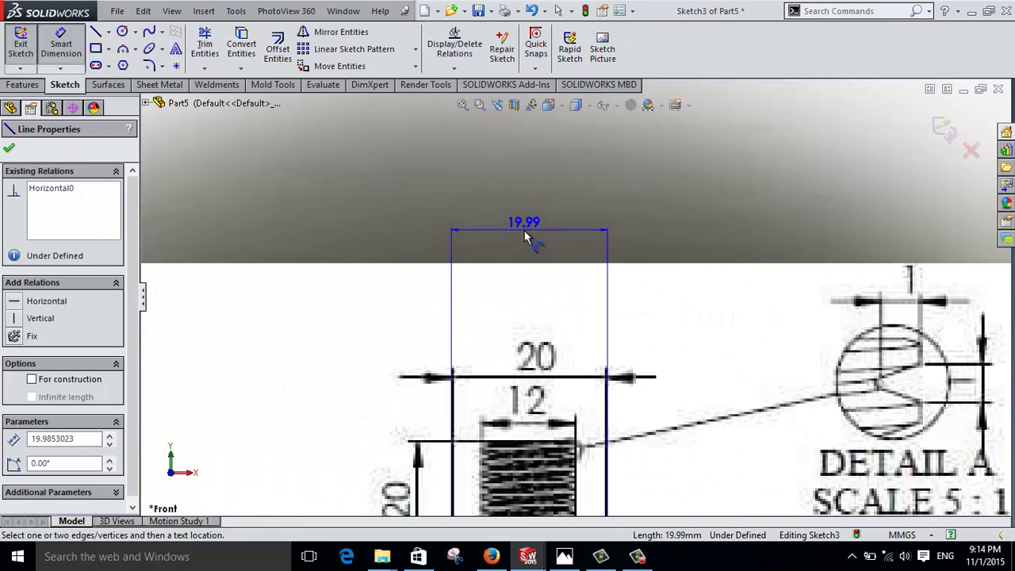
{"action": "left_click", "coordinate": [522, 223]}
{"action": "left_click", "coordinate": [466, 226]}
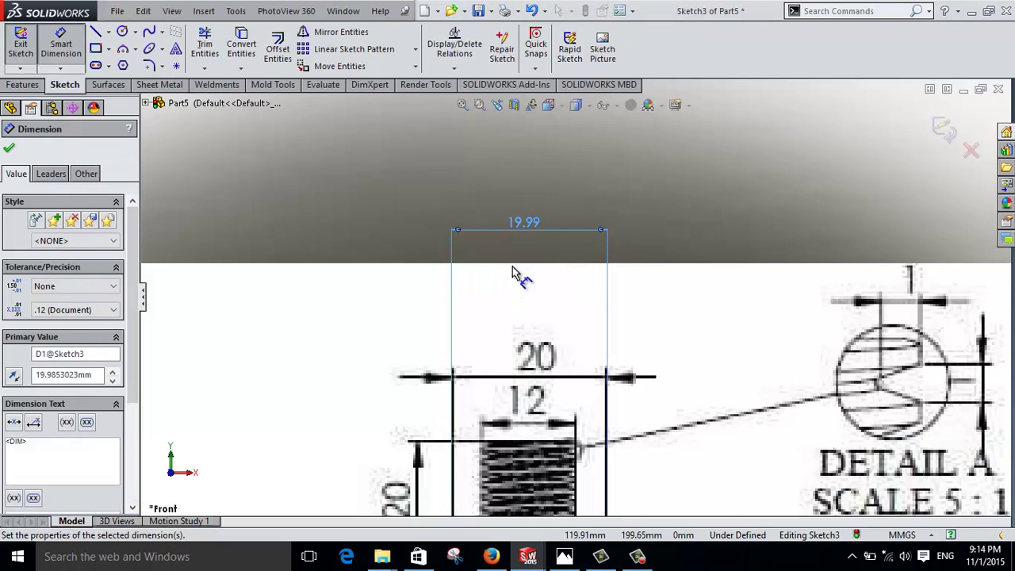
{"action": "scroll", "coordinate": [479, 242], "scroll_direction": "up", "scroll_amount": 3}
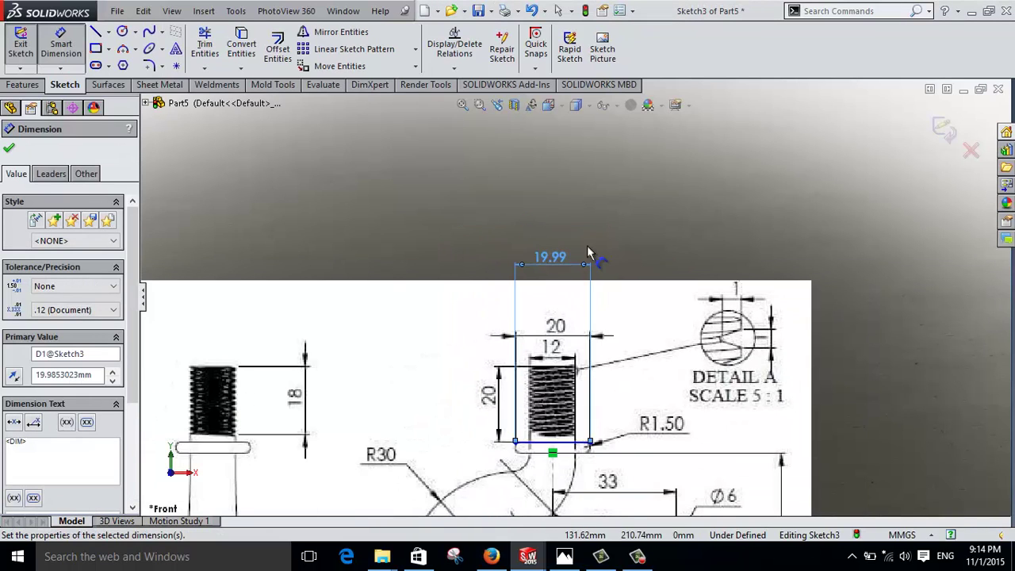
{"action": "key", "text": "Escape"}
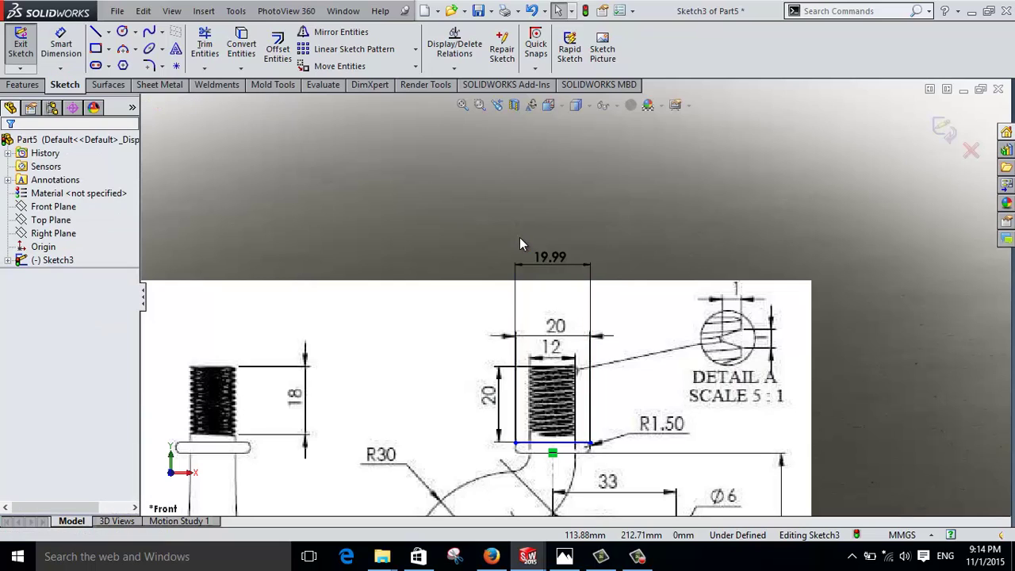
Step: Set the 19.99 check dimension's precision to None so it reads 20
{"action": "left_click", "coordinate": [547, 257]}
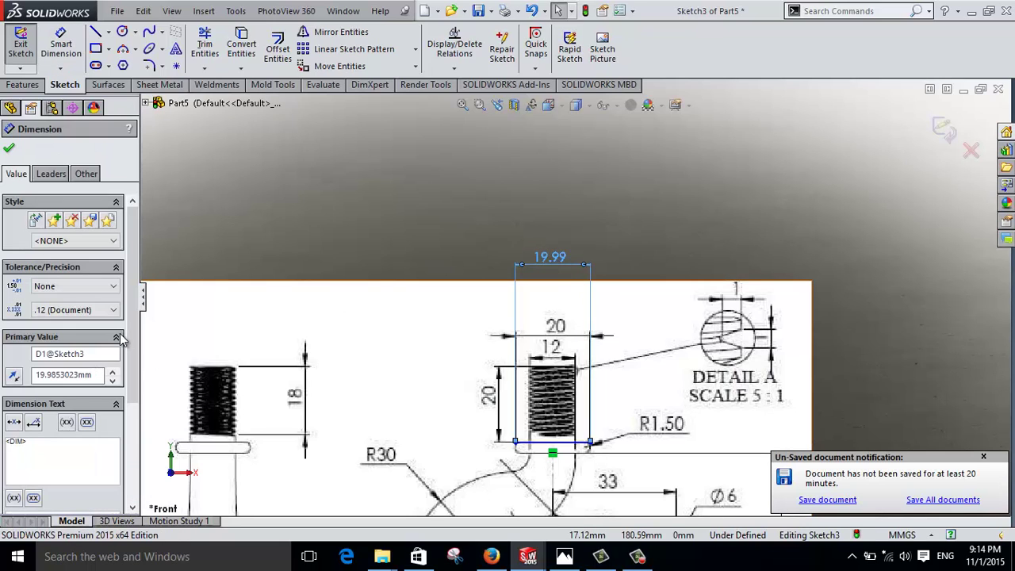
{"action": "left_click", "coordinate": [93, 310]}
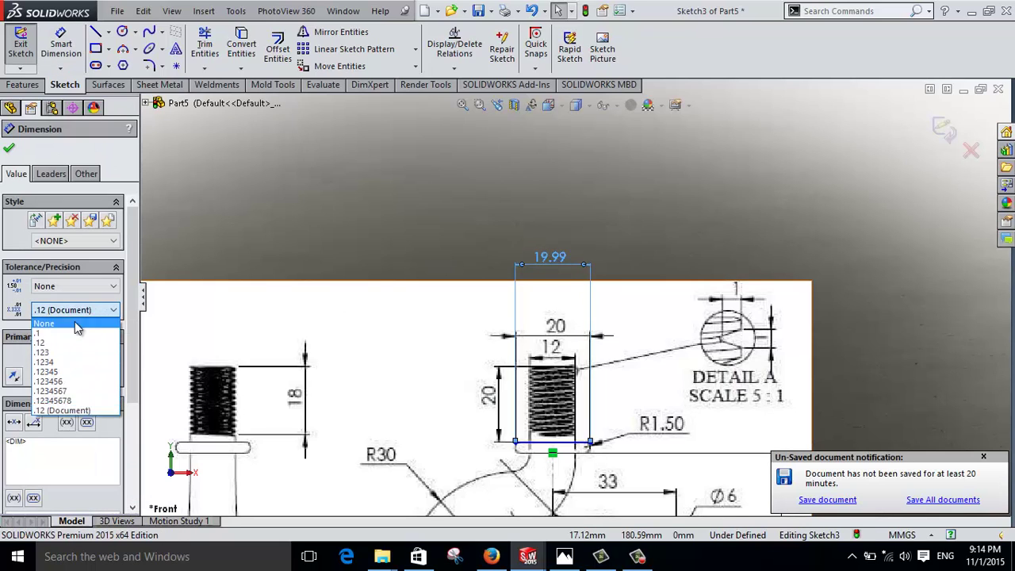
{"action": "left_click", "coordinate": [48, 322]}
{"action": "left_click", "coordinate": [345, 228]}
Step: Zoom to the left bolt's threaded end and start the Line tool
{"action": "scroll", "coordinate": [551, 365], "scroll_direction": "up", "scroll_amount": 3}
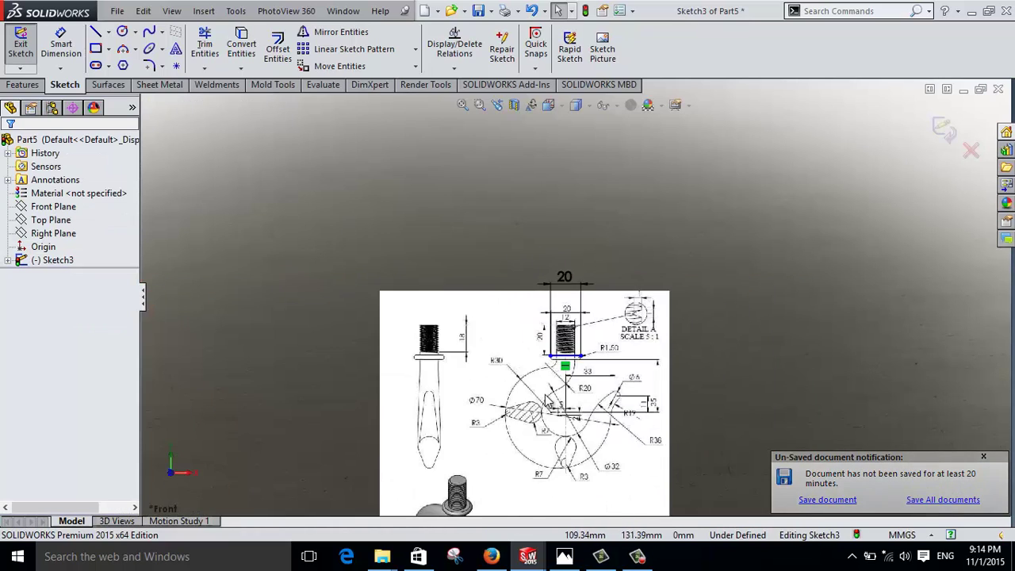
{"action": "scroll", "coordinate": [539, 428], "scroll_direction": "down", "scroll_amount": 4}
{"action": "scroll", "coordinate": [607, 321], "scroll_direction": "down", "scroll_amount": 2}
{"action": "scroll", "coordinate": [606, 322], "scroll_direction": "down", "scroll_amount": 1}
{"action": "right_click_drag", "start_coordinate": [623, 339], "coordinate": [606, 365]}
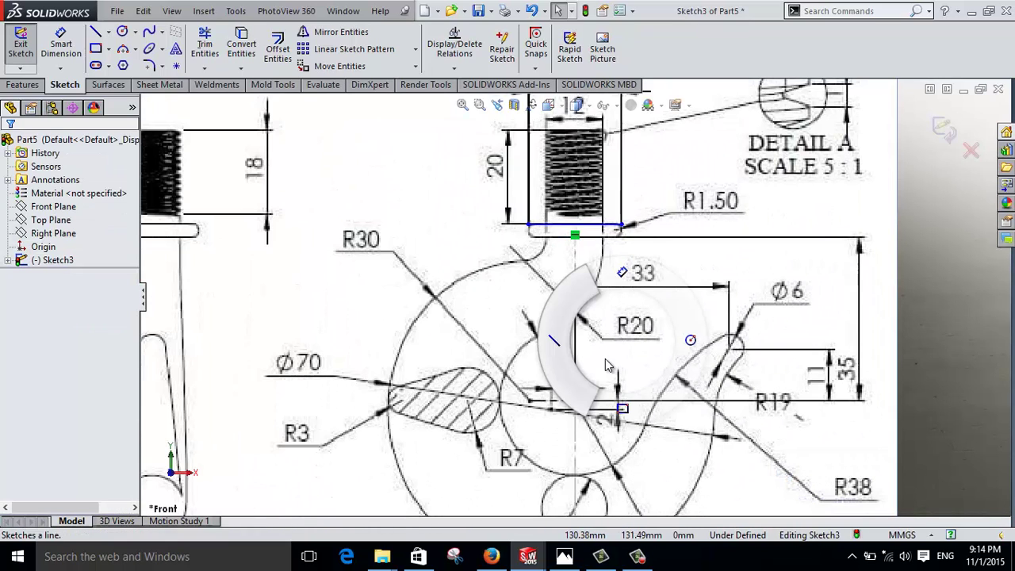
{"action": "scroll", "coordinate": [603, 352], "scroll_direction": "up", "scroll_amount": 5}
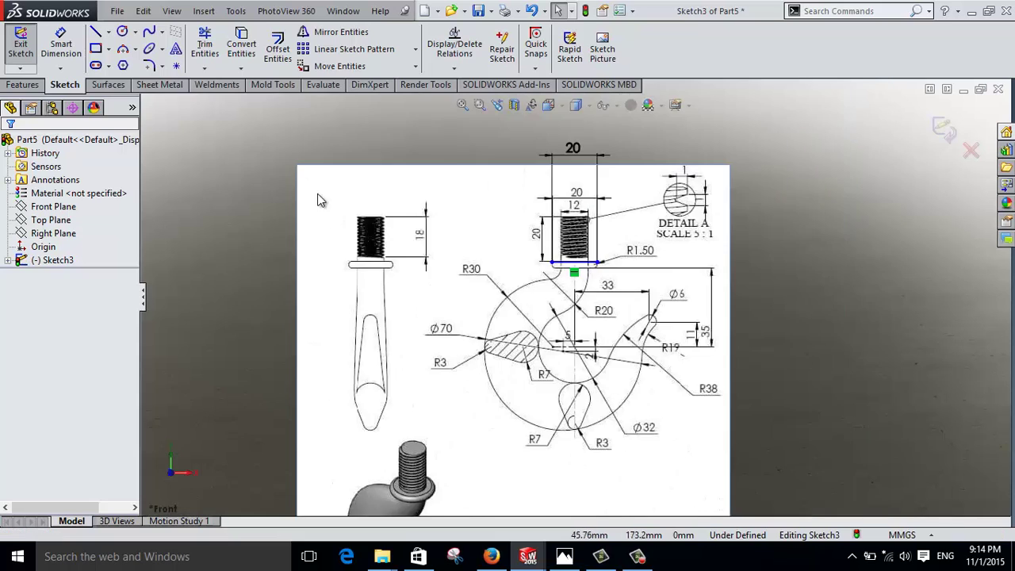
{"action": "scroll", "coordinate": [333, 222], "scroll_direction": "down", "scroll_amount": 2}
{"action": "scroll", "coordinate": [462, 296], "scroll_direction": "down", "scroll_amount": 3}
{"action": "scroll", "coordinate": [460, 295], "scroll_direction": "up", "scroll_amount": 1}
{"action": "right_click_drag", "start_coordinate": [447, 328], "coordinate": [532, 337]}
{"action": "scroll", "coordinate": [520, 325], "scroll_direction": "down", "scroll_amount": 1}
{"action": "scroll", "coordinate": [440, 329], "scroll_direction": "down", "scroll_amount": 1}
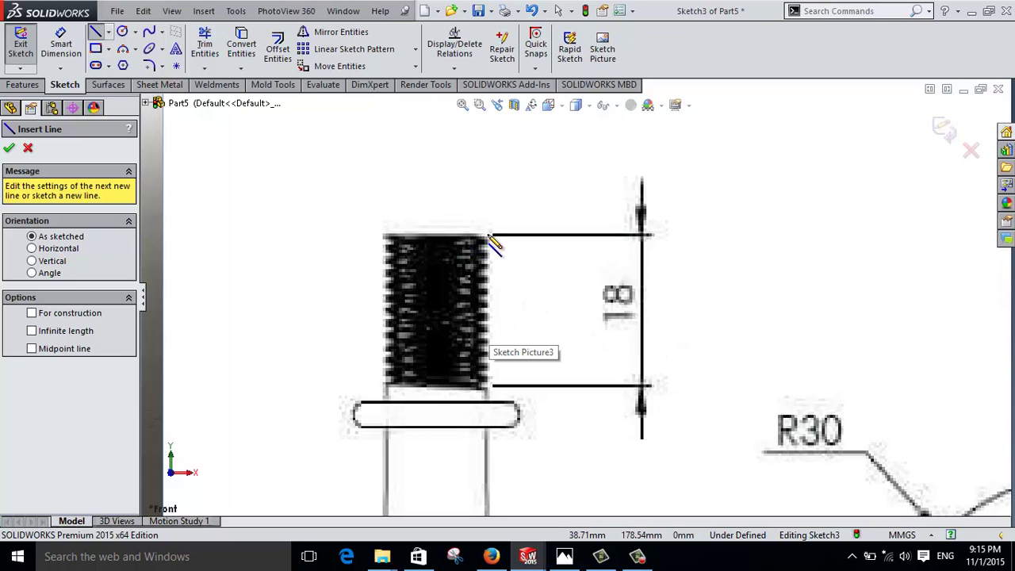
Step: Dimension the traced vertical thread edge at 18.37, against the drawing's 18
{"action": "scroll", "coordinate": [493, 243], "scroll_direction": "down", "scroll_amount": 1}
{"action": "scroll", "coordinate": [495, 246], "scroll_direction": "down", "scroll_amount": 3}
{"action": "scroll", "coordinate": [555, 242], "scroll_direction": "down", "scroll_amount": 3}
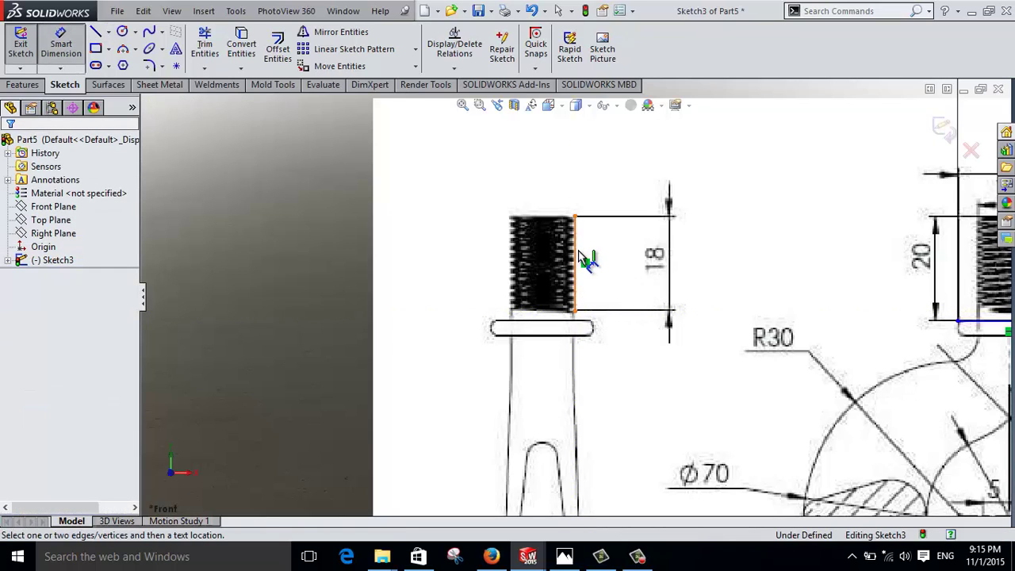
{"action": "left_click", "coordinate": [585, 260]}
{"action": "left_click", "coordinate": [325, 286]}
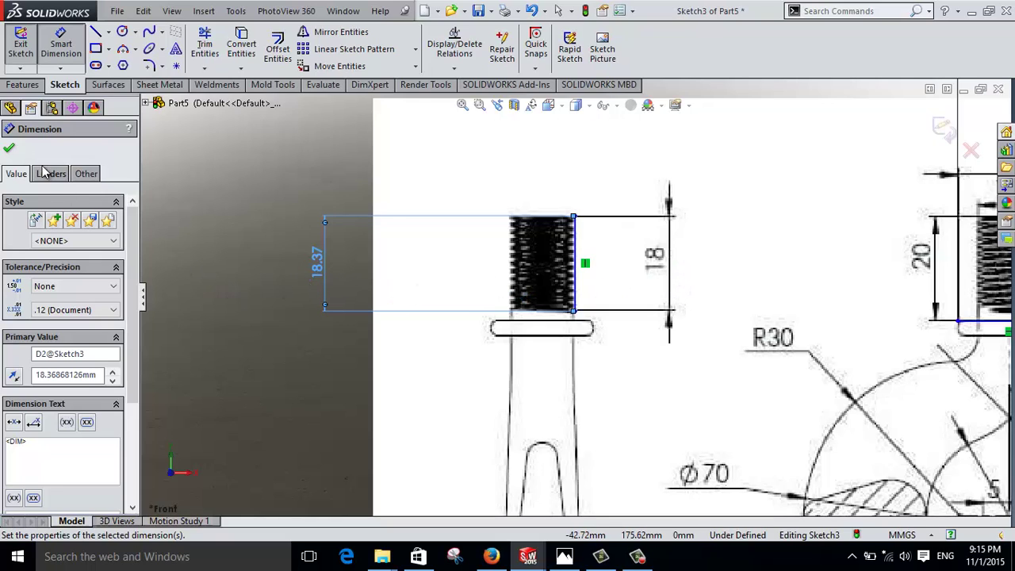
{"action": "left_click", "coordinate": [10, 150]}
{"action": "scroll", "coordinate": [301, 337], "scroll_direction": "up", "scroll_amount": 3}
{"action": "scroll", "coordinate": [581, 371], "scroll_direction": "down", "scroll_amount": 2}
{"action": "scroll", "coordinate": [581, 372], "scroll_direction": "down", "scroll_amount": 3}
{"action": "mouse_move", "coordinate": [581, 368]}
{"action": "right_mouse_down"}
{"action": "mouse_move", "coordinate": [568, 357]}
{"action": "mouse_move", "coordinate": [601, 405]}
{"action": "right_mouse_up"}
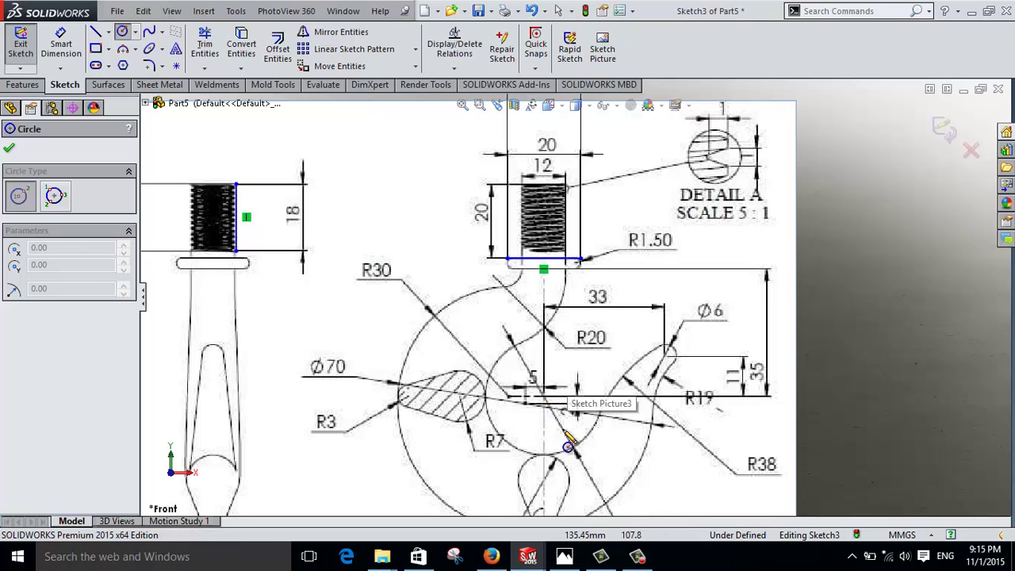
Step: Trace a circle over the Ø32 hook feature, centred on the line intersection
{"action": "scroll", "coordinate": [550, 411], "scroll_direction": "down", "scroll_amount": 3}
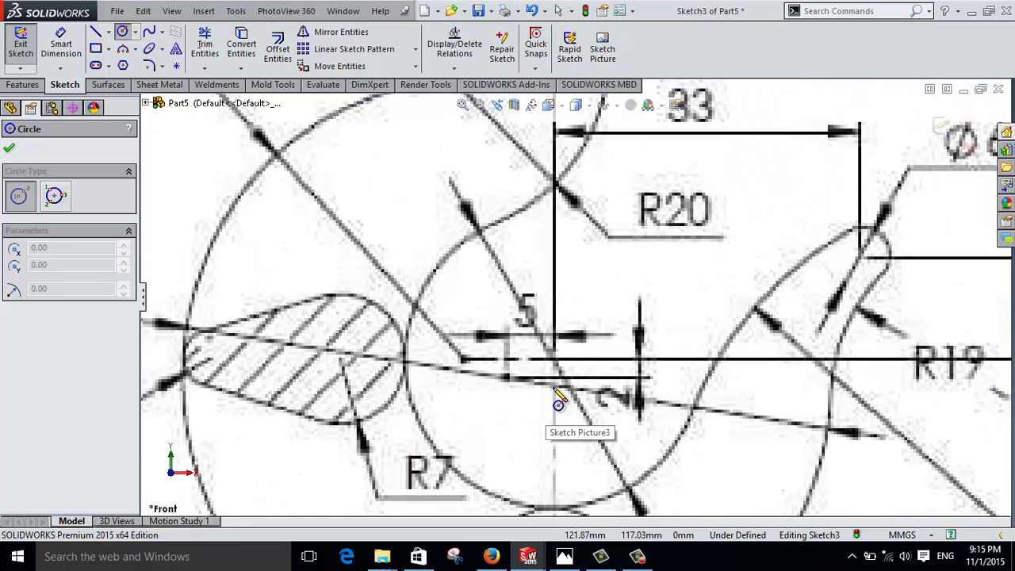
{"action": "scroll", "coordinate": [555, 365], "scroll_direction": "down", "scroll_amount": 3}
{"action": "scroll", "coordinate": [564, 317], "scroll_direction": "up", "scroll_amount": 3}
{"action": "scroll", "coordinate": [565, 317], "scroll_direction": "up", "scroll_amount": 2}
{"action": "left_click", "coordinate": [568, 300]}
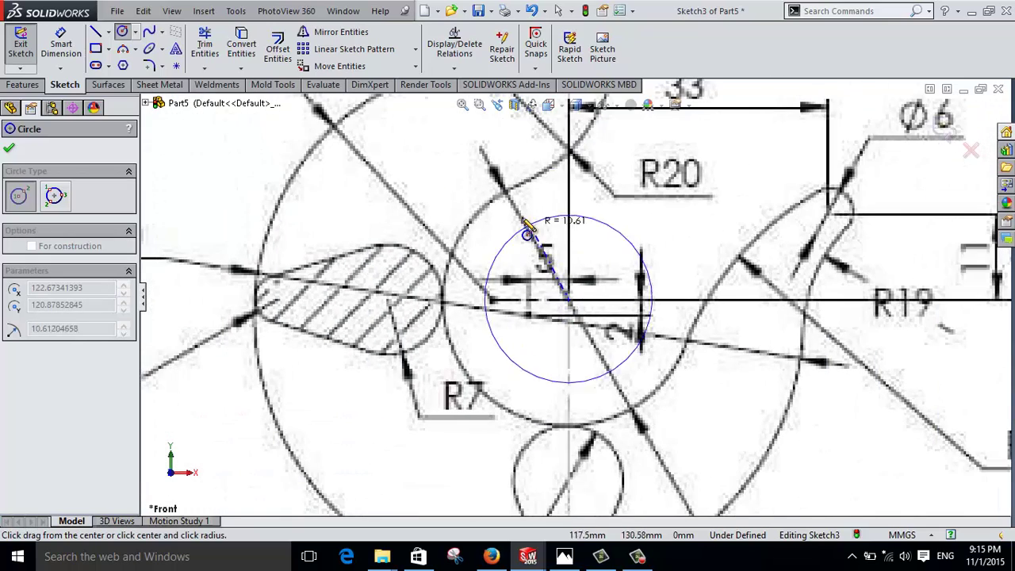
{"action": "left_click", "coordinate": [483, 227]}
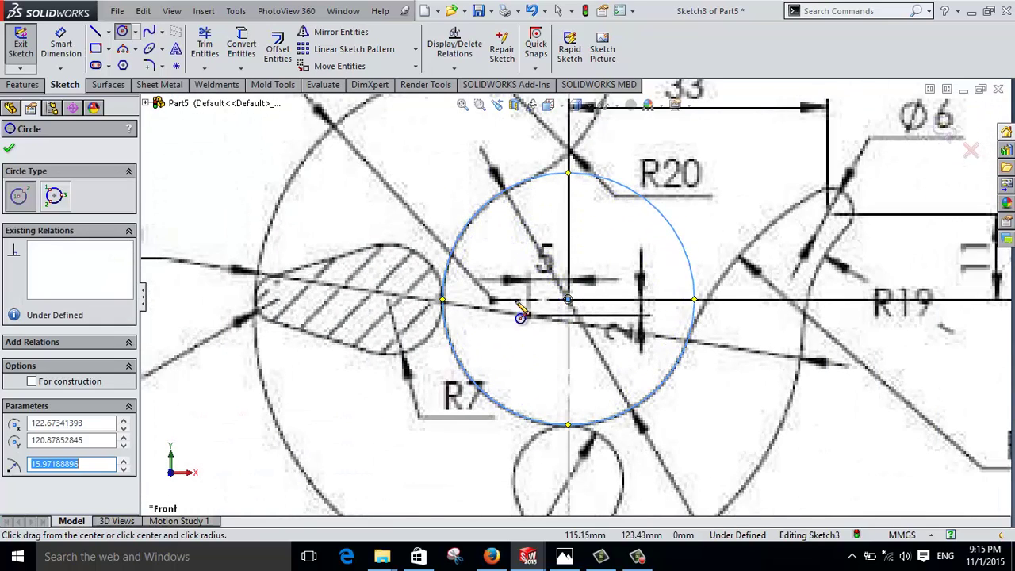
{"action": "scroll", "coordinate": [525, 317], "scroll_direction": "up", "scroll_amount": 3}
{"action": "key", "text": "Escape"}
Step: Dimension the circle's 31.94 diameter and set precision to None so it shows 32
{"action": "key", "text": "d"}
{"action": "left_click", "coordinate": [632, 294]}
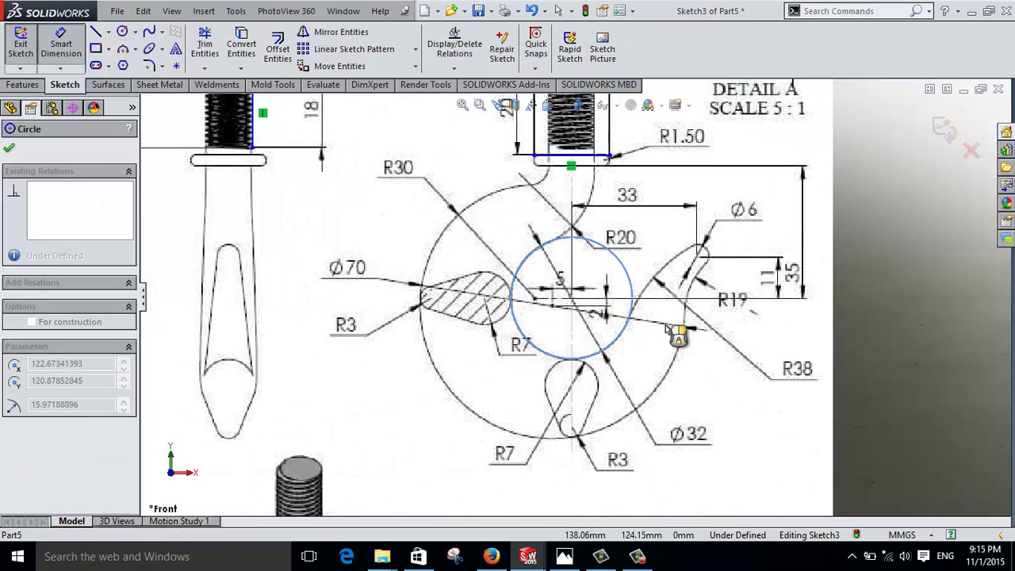
{"action": "left_click", "coordinate": [884, 418]}
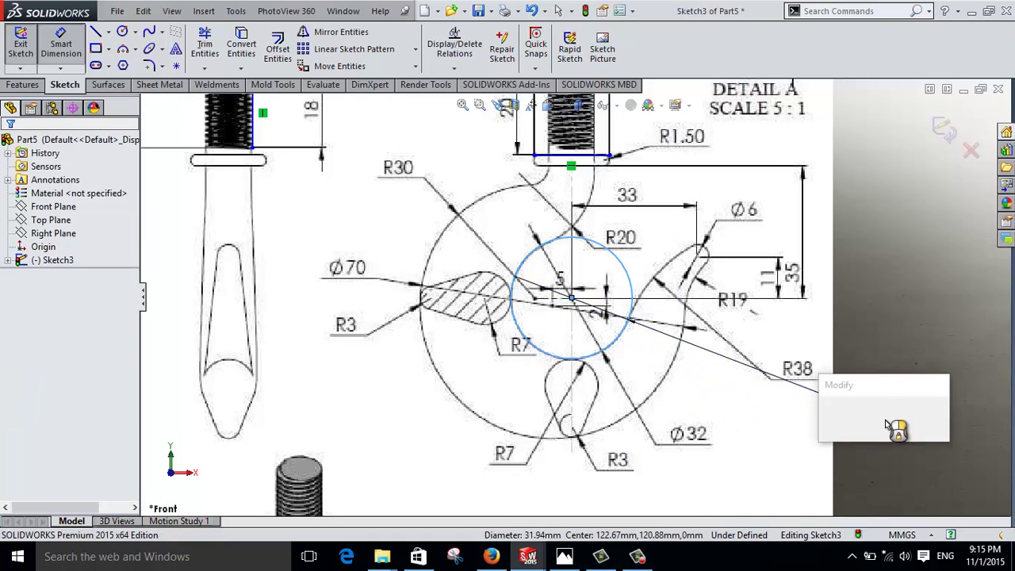
{"action": "left_click", "coordinate": [827, 413]}
{"action": "scroll", "coordinate": [852, 406], "scroll_direction": "down", "scroll_amount": 2}
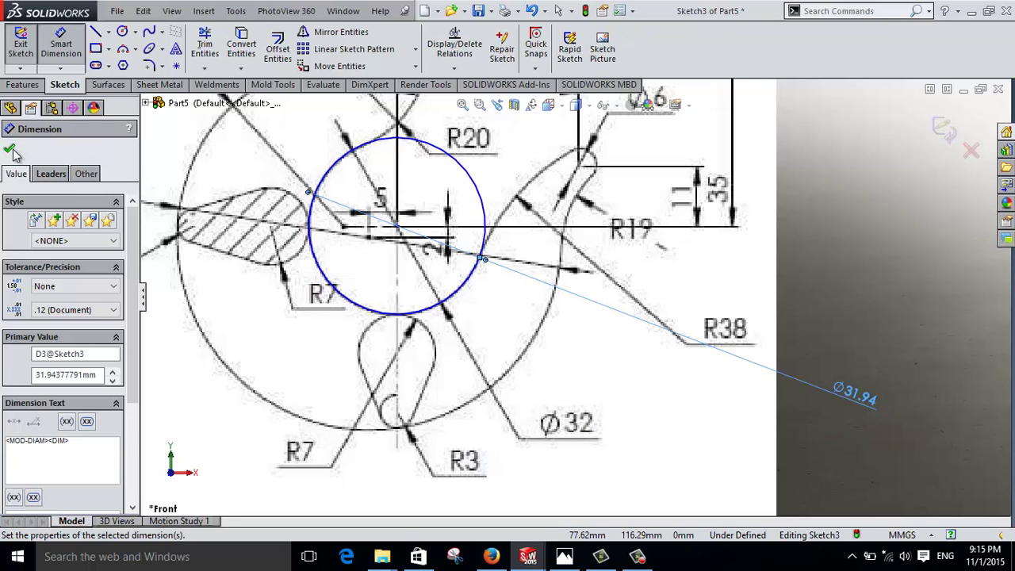
{"action": "left_click", "coordinate": [63, 309]}
{"action": "left_click", "coordinate": [48, 321]}
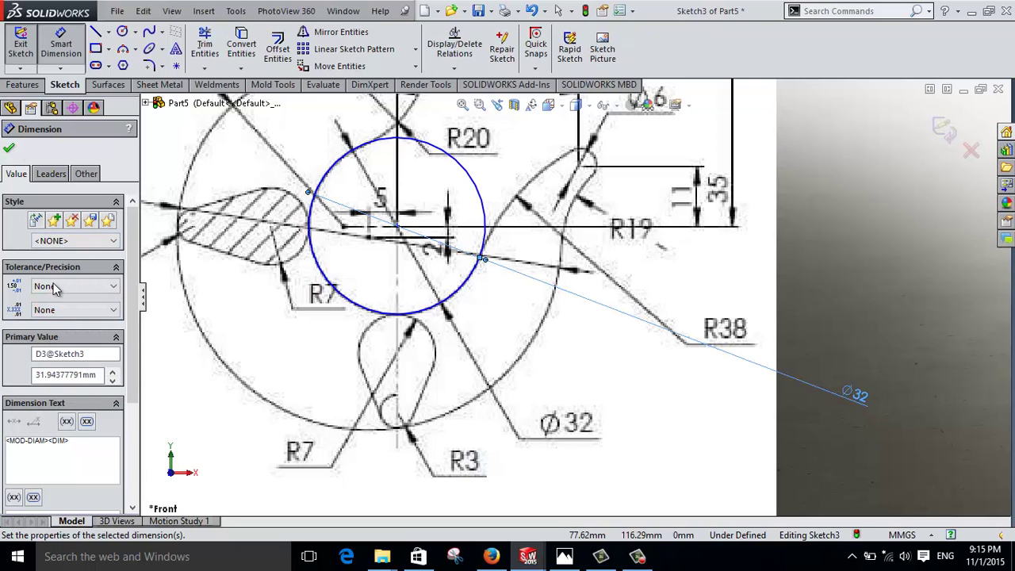
{"action": "left_click", "coordinate": [9, 149]}
{"action": "scroll", "coordinate": [487, 291], "scroll_direction": "up", "scroll_amount": 3}
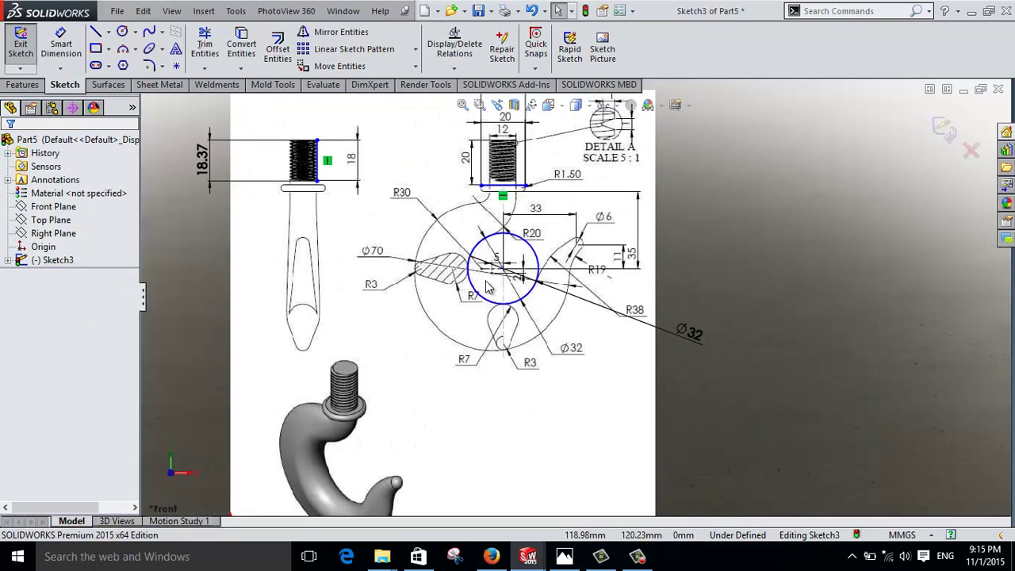
{"action": "scroll", "coordinate": [516, 245], "scroll_direction": "down", "scroll_amount": 2}
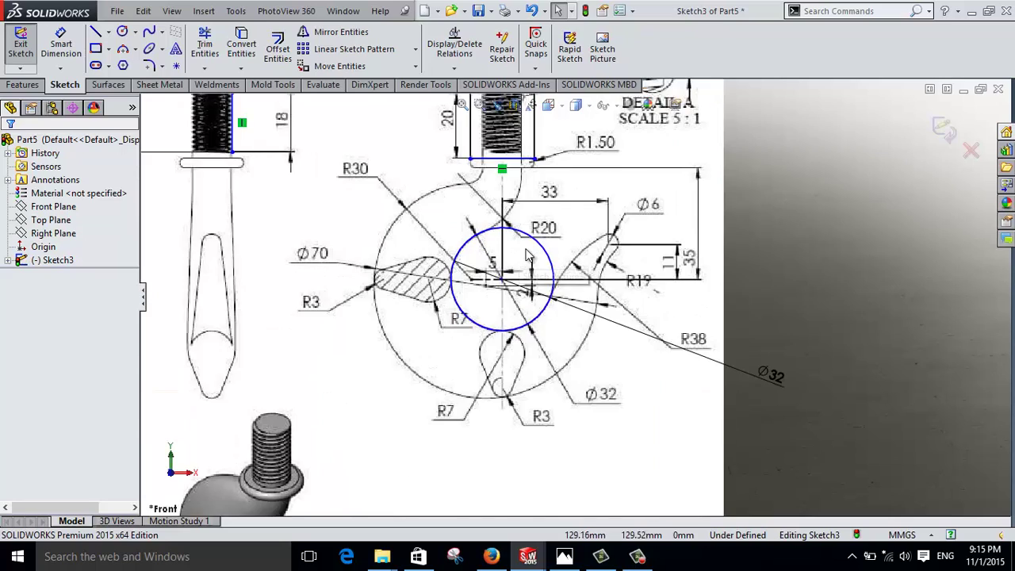
{"action": "scroll", "coordinate": [515, 246], "scroll_direction": "down", "scroll_amount": 2}
{"action": "scroll", "coordinate": [515, 245], "scroll_direction": "up", "scroll_amount": 4}
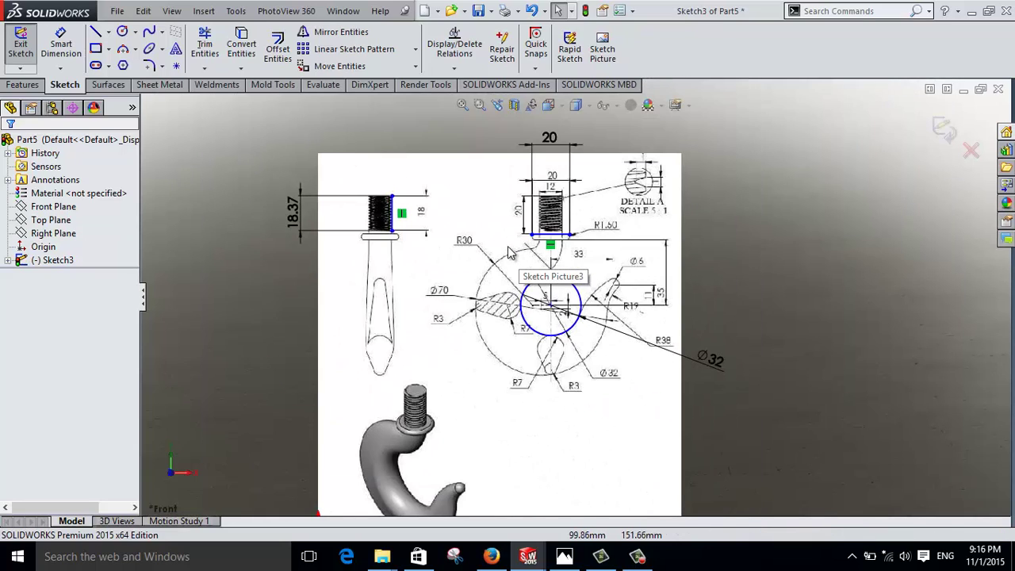
{"action": "scroll", "coordinate": [510, 252], "scroll_direction": "down", "scroll_amount": 3}
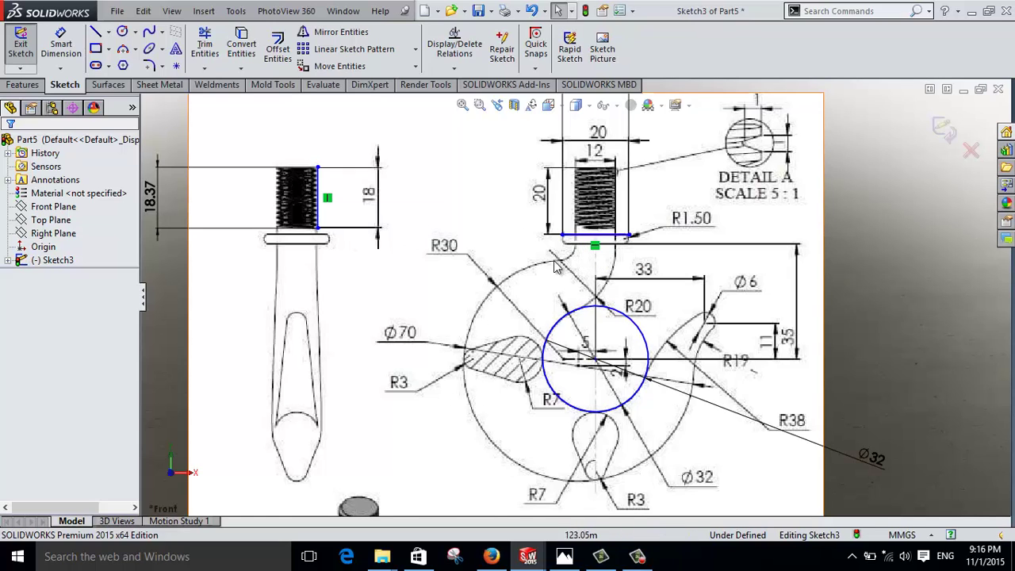
{"action": "scroll", "coordinate": [469, 264], "scroll_direction": "up", "scroll_amount": 3}
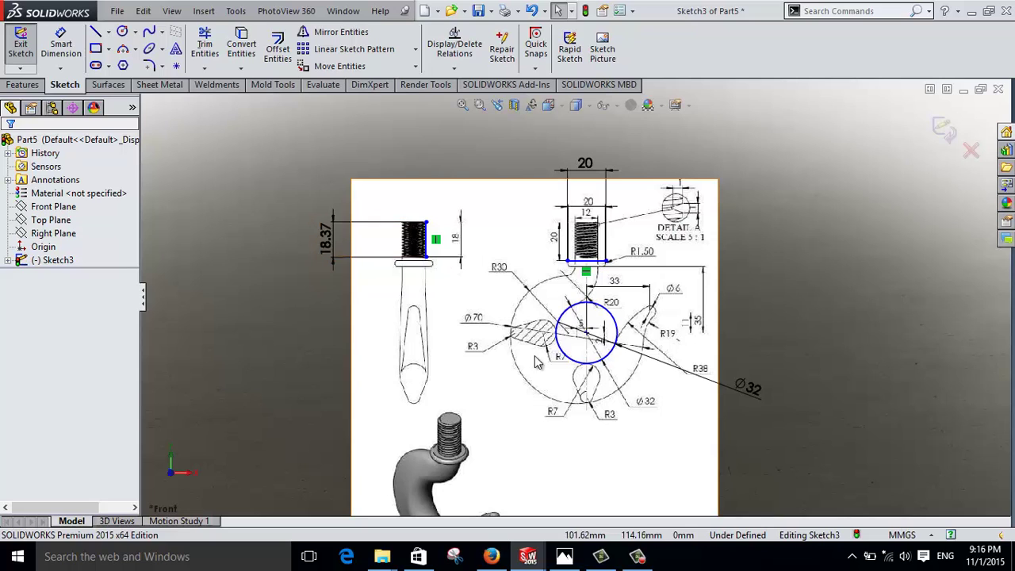
{"action": "scroll", "coordinate": [519, 379], "scroll_direction": "down", "scroll_amount": 1}
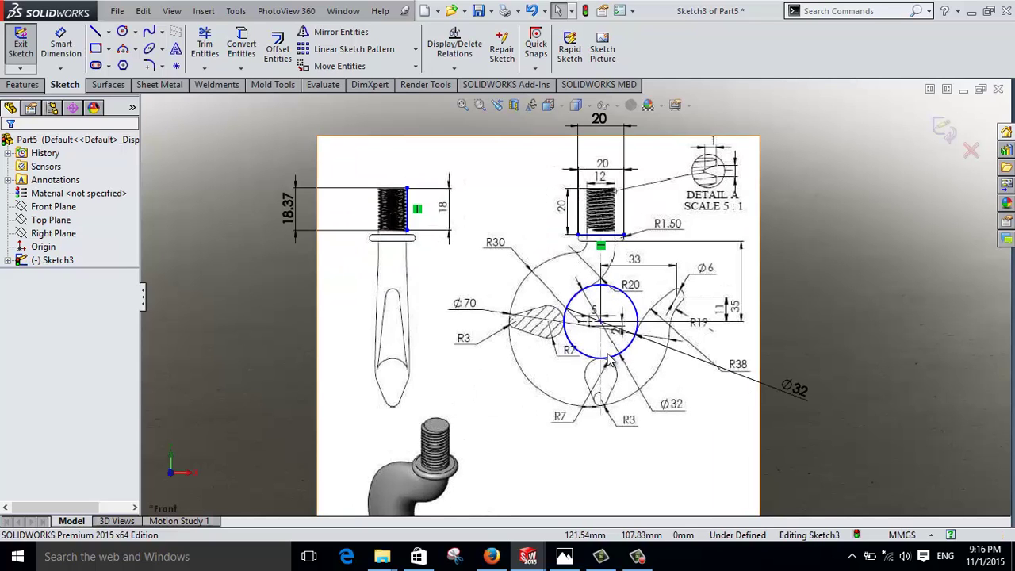
{"action": "scroll", "coordinate": [611, 358], "scroll_direction": "down", "scroll_amount": 1}
{"action": "scroll", "coordinate": [611, 358], "scroll_direction": "down", "scroll_amount": 1}
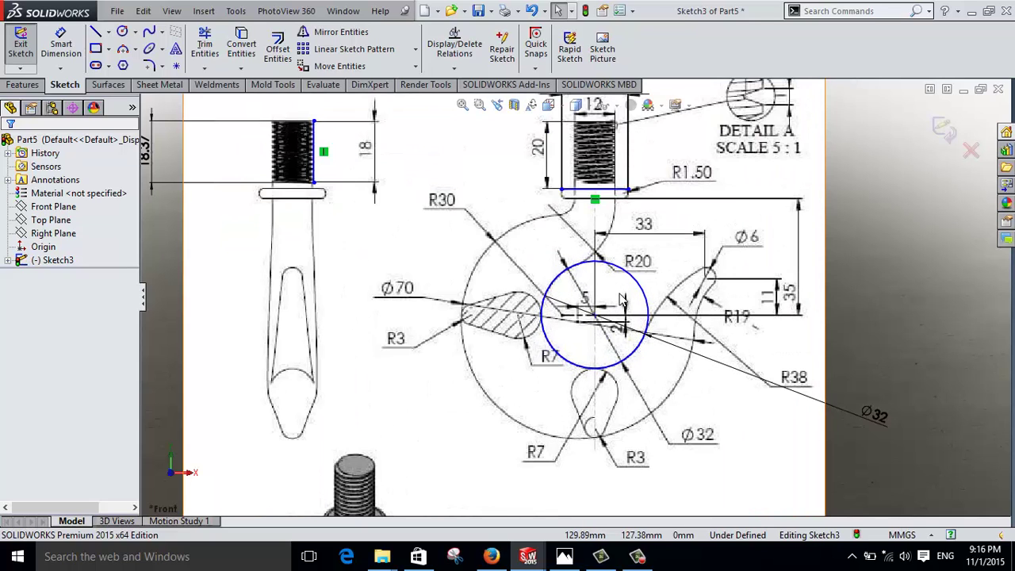
{"action": "left_click", "coordinate": [610, 309]}
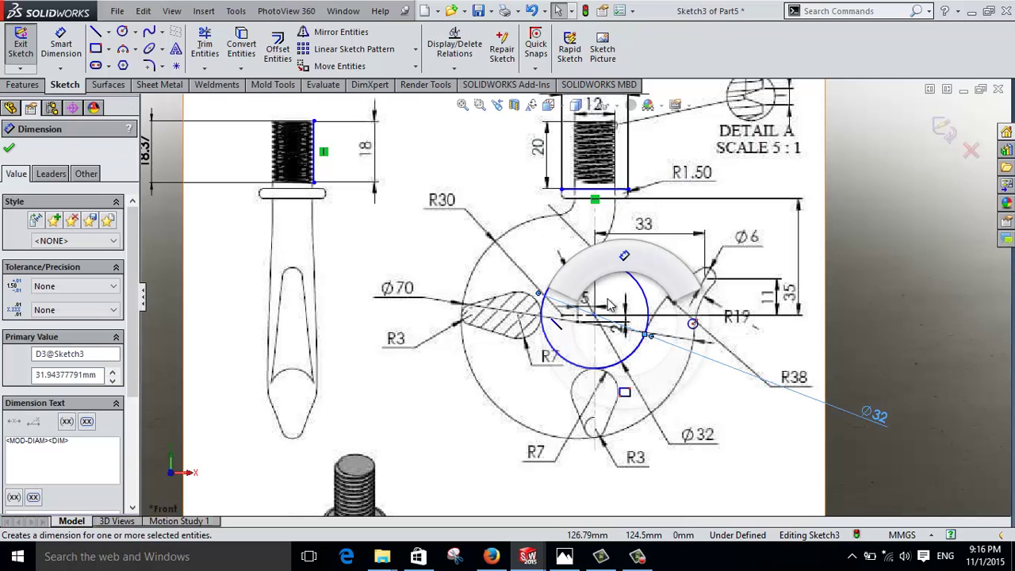
{"action": "key", "text": "l"}
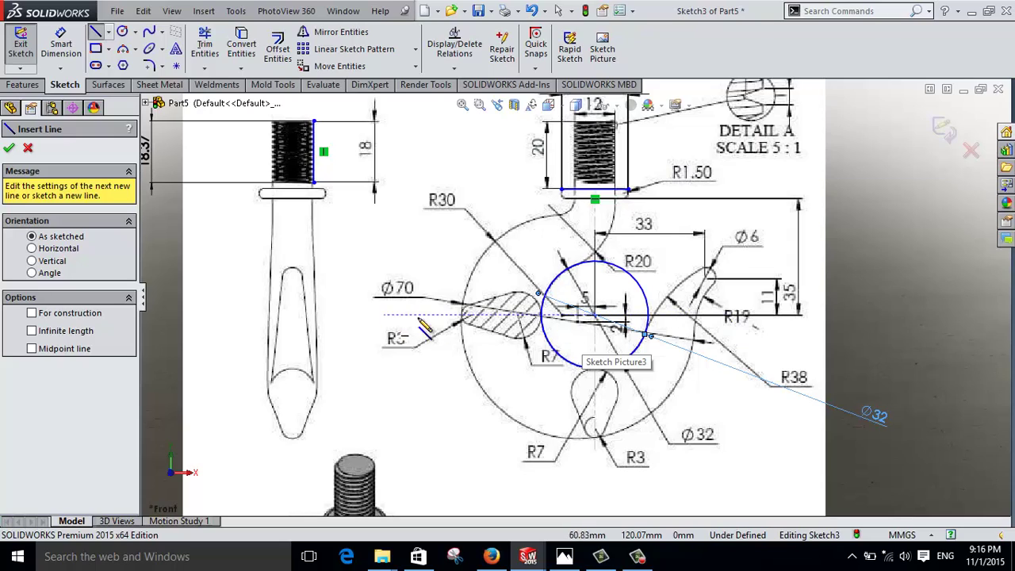
{"action": "scroll", "coordinate": [395, 379], "scroll_direction": "up", "scroll_amount": 5}
{"action": "scroll", "coordinate": [559, 317], "scroll_direction": "down", "scroll_amount": 3}
{"action": "scroll", "coordinate": [563, 317], "scroll_direction": "down", "scroll_amount": 2}
{"action": "scroll", "coordinate": [563, 315], "scroll_direction": "up", "scroll_amount": 5}
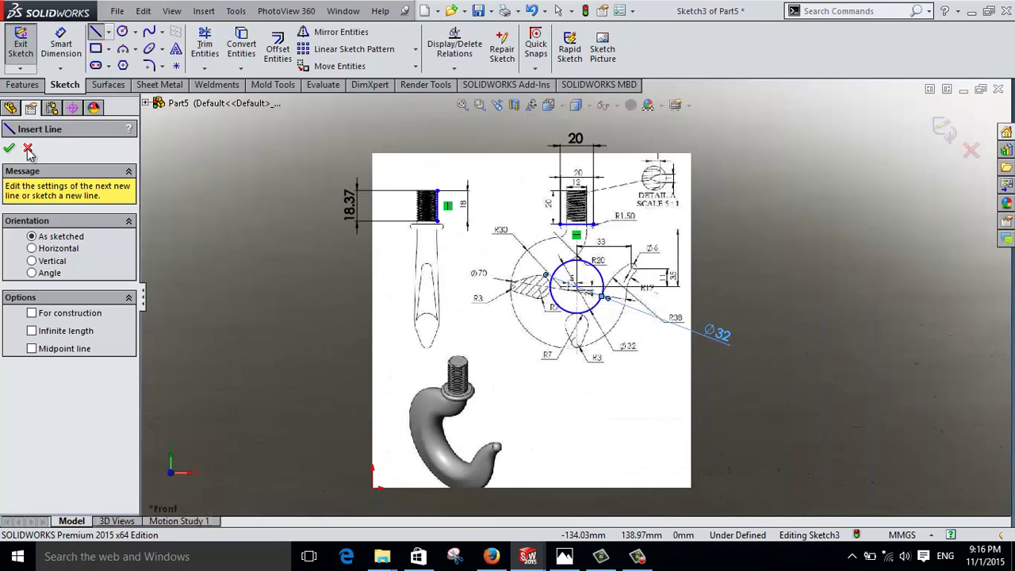
{"action": "key", "text": "Escape"}
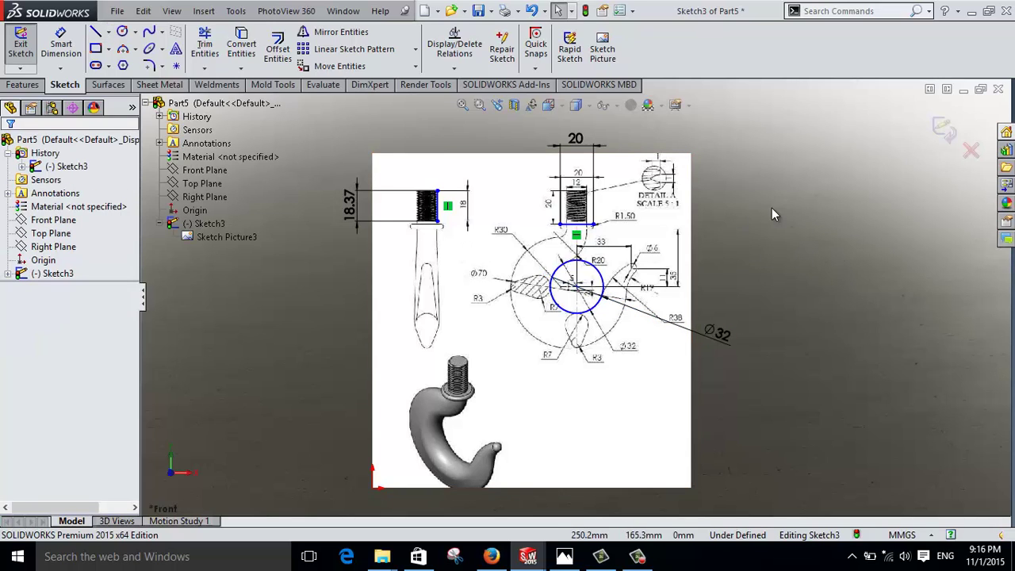
{"action": "key", "text": "z"}
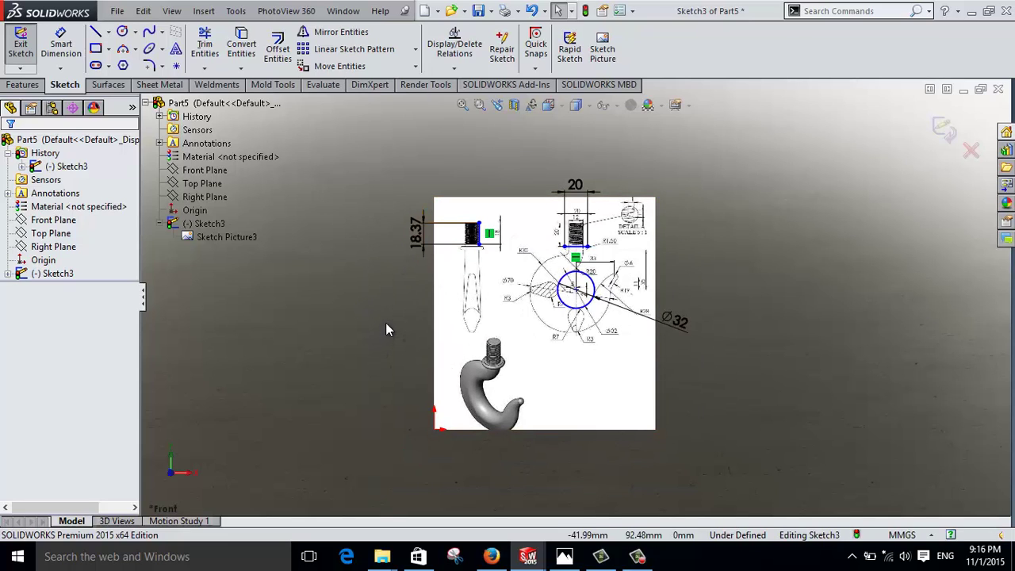
Step: Exit the sketch and delete Sketch3 along with its picture
{"action": "left_click", "coordinate": [942, 130]}
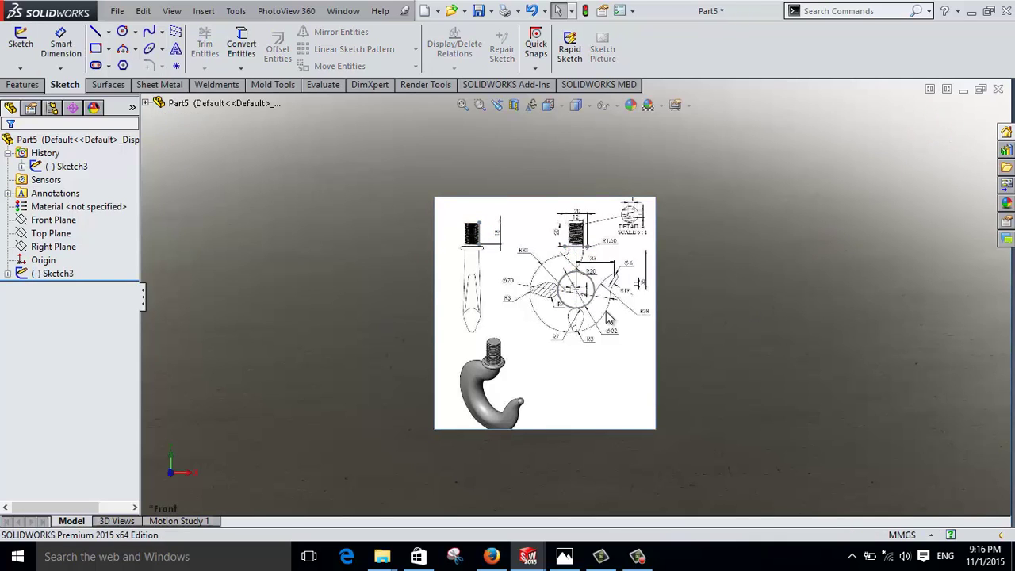
{"action": "right_click", "coordinate": [43, 276]}
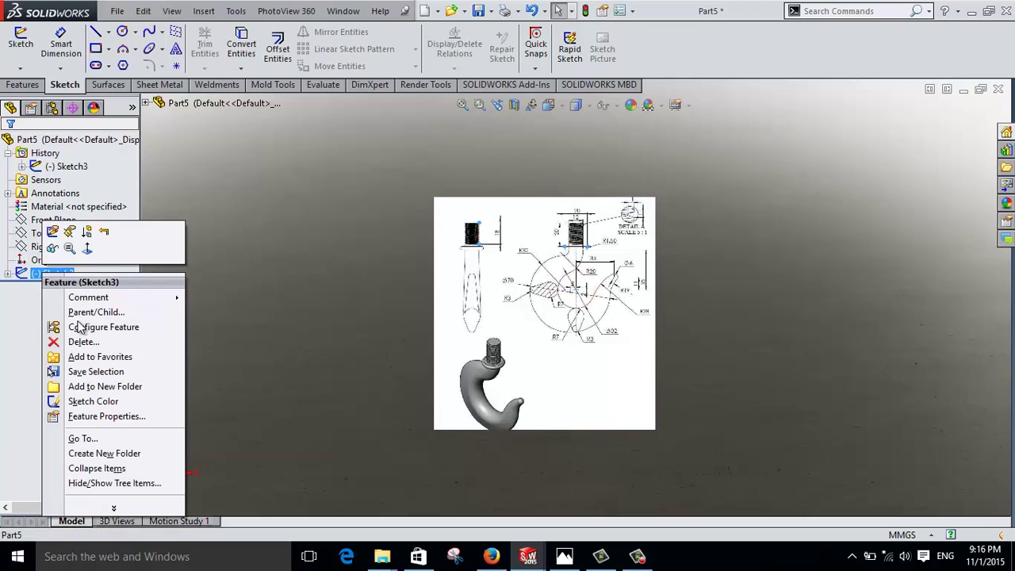
{"action": "left_click", "coordinate": [57, 340]}
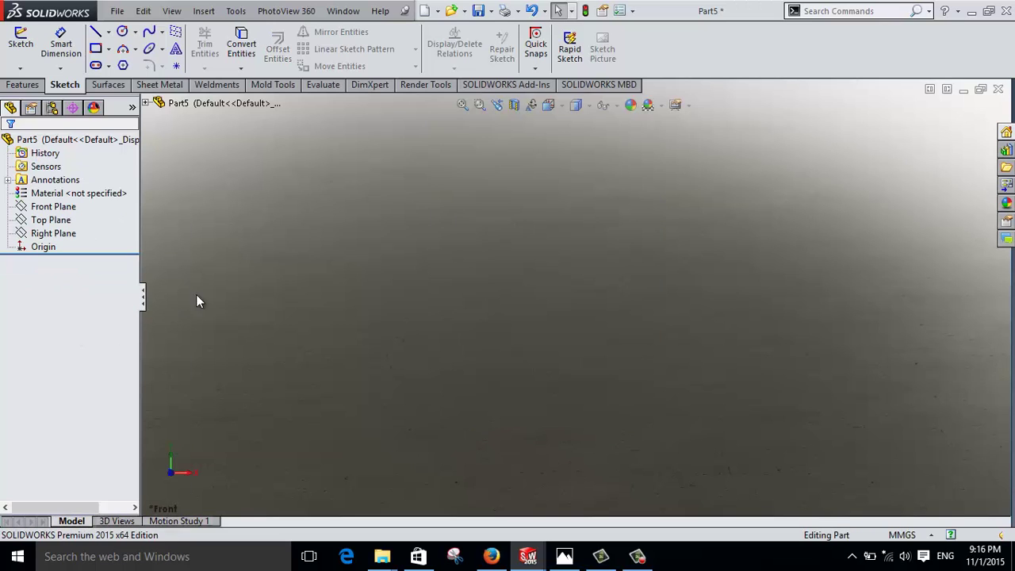
Step: Start a new sketch on Front Plane and browse Local Disk (E:) for a sketch picture
{"action": "right_click", "coordinate": [60, 207]}
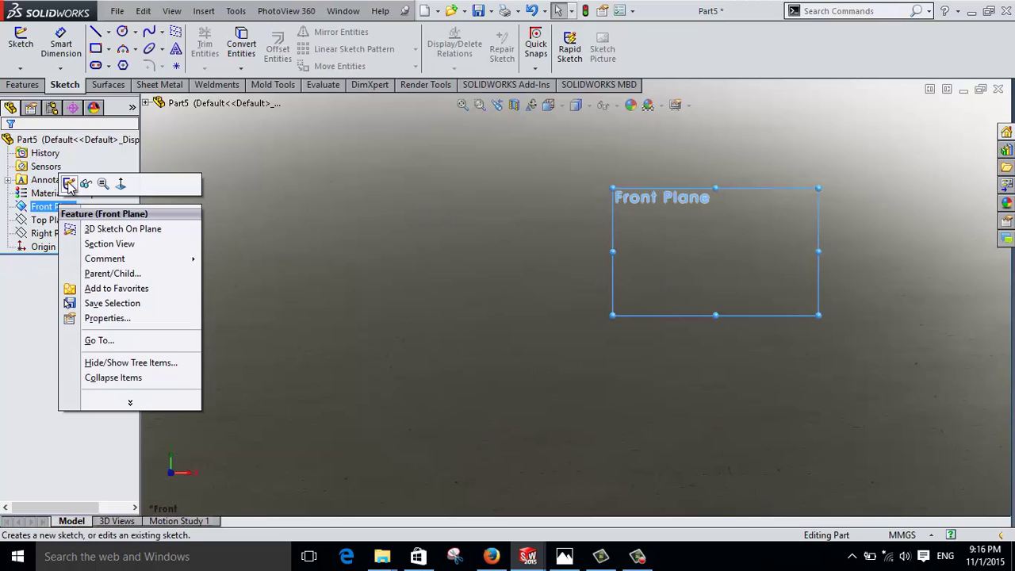
{"action": "left_click", "coordinate": [69, 184]}
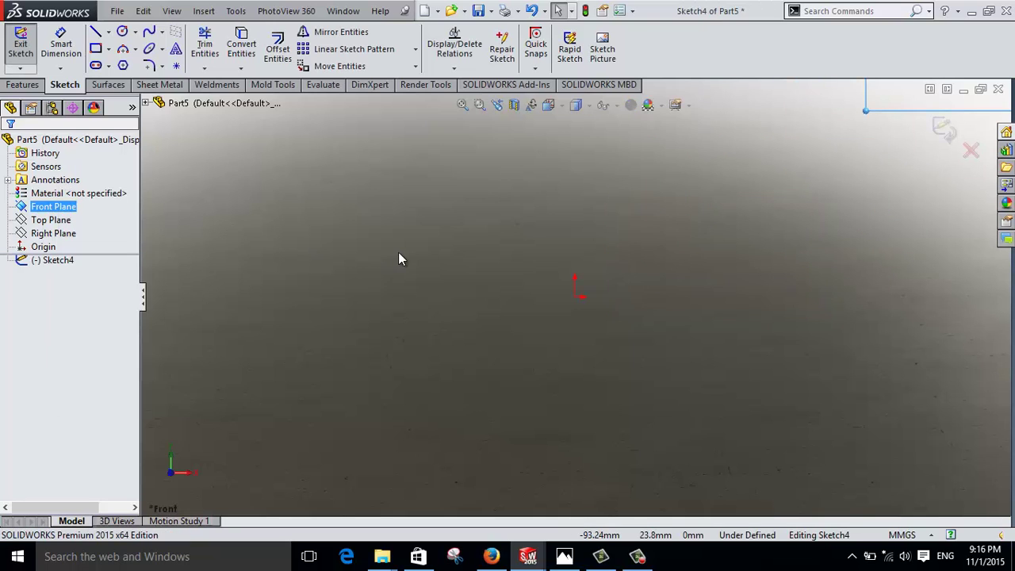
{"action": "left_click", "coordinate": [242, 223]}
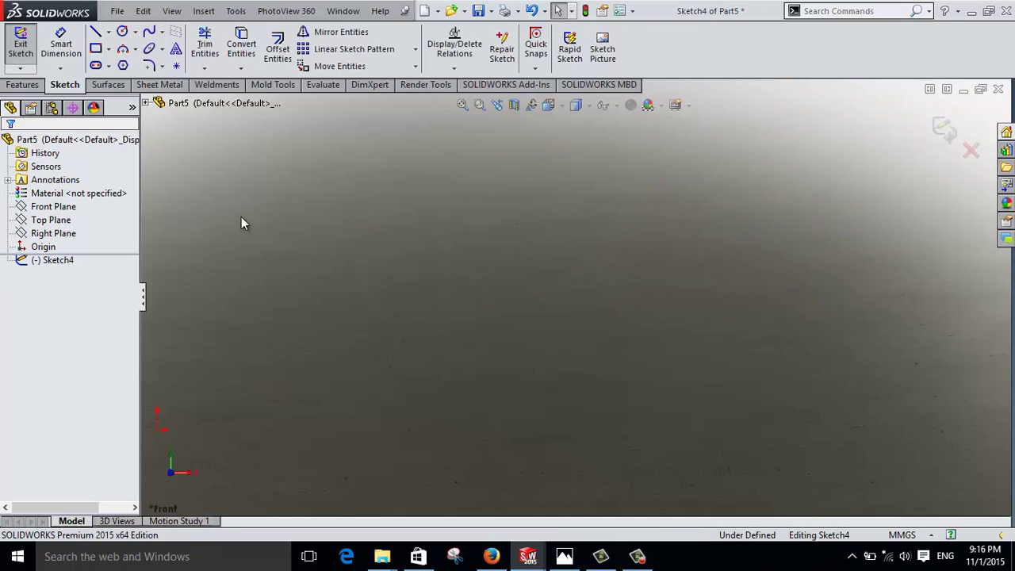
{"action": "left_click", "coordinate": [602, 49]}
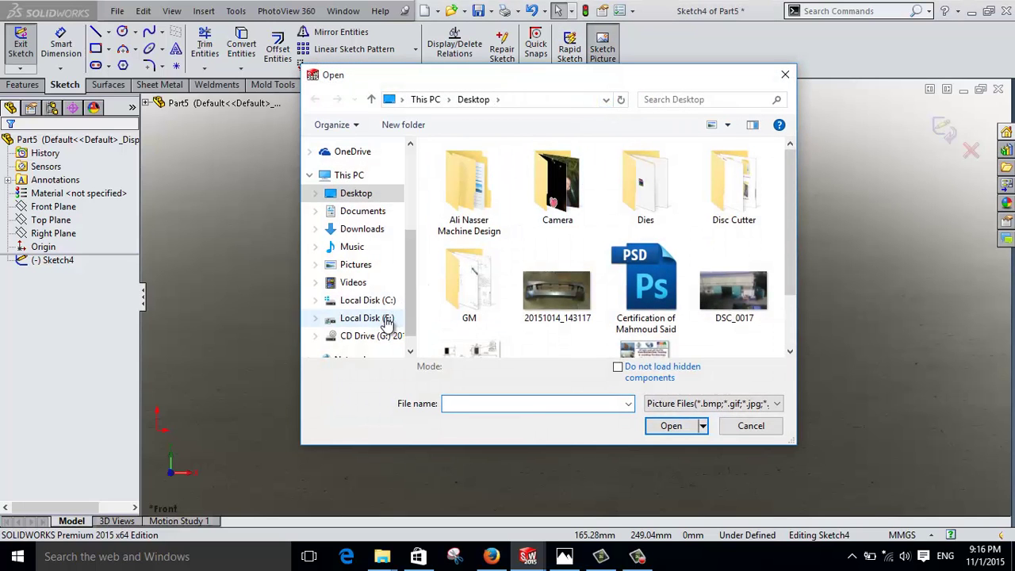
{"action": "left_click", "coordinate": [367, 317]}
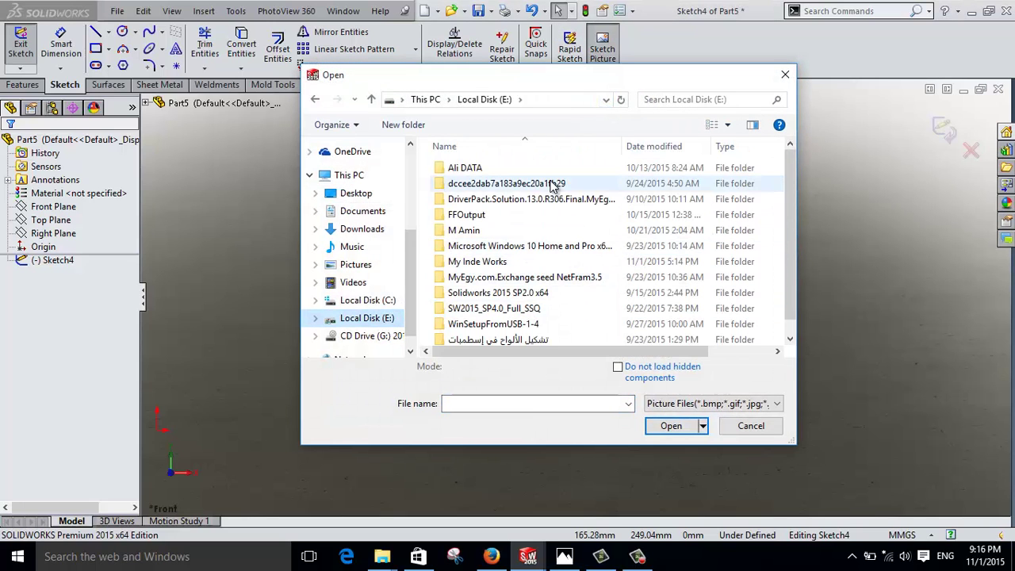
Step: Insert Technical Drawing_Page_3 from My Inde Works > Customs Seal > Render as the picture
{"action": "scroll", "coordinate": [475, 305], "scroll_direction": "down", "scroll_amount": 1}
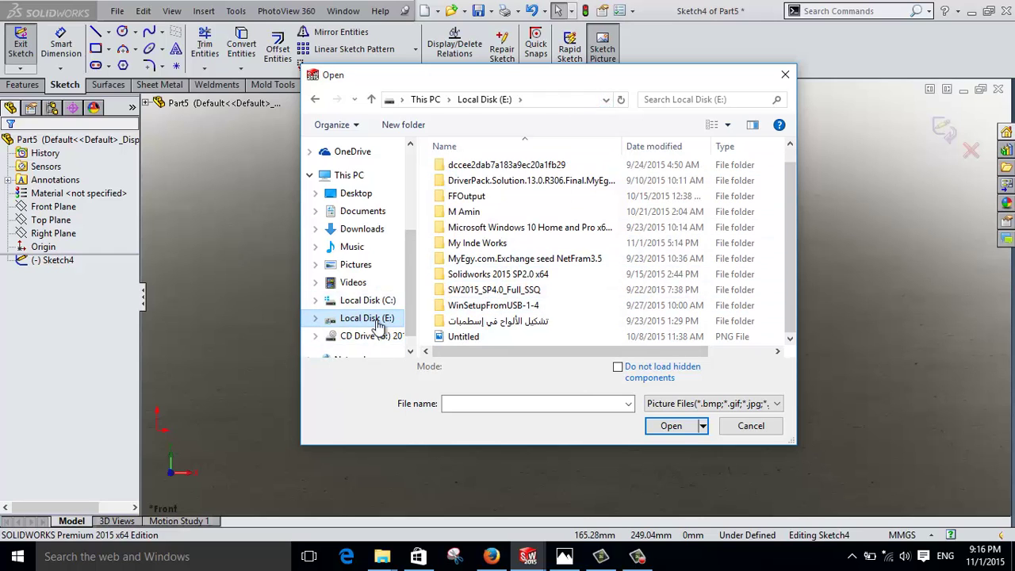
{"action": "scroll", "coordinate": [555, 321], "scroll_direction": "up", "scroll_amount": 1}
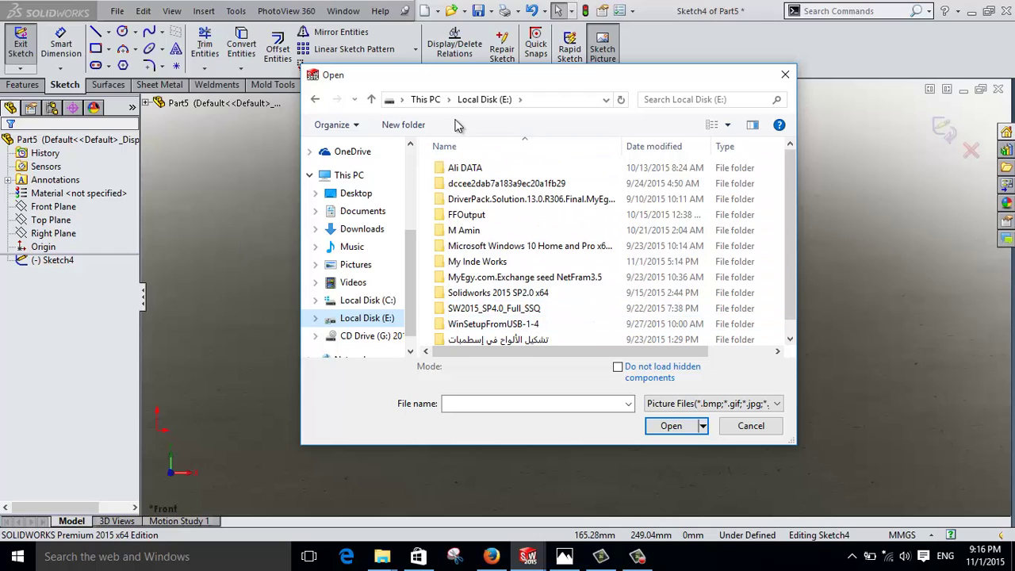
{"action": "double_click", "coordinate": [468, 262]}
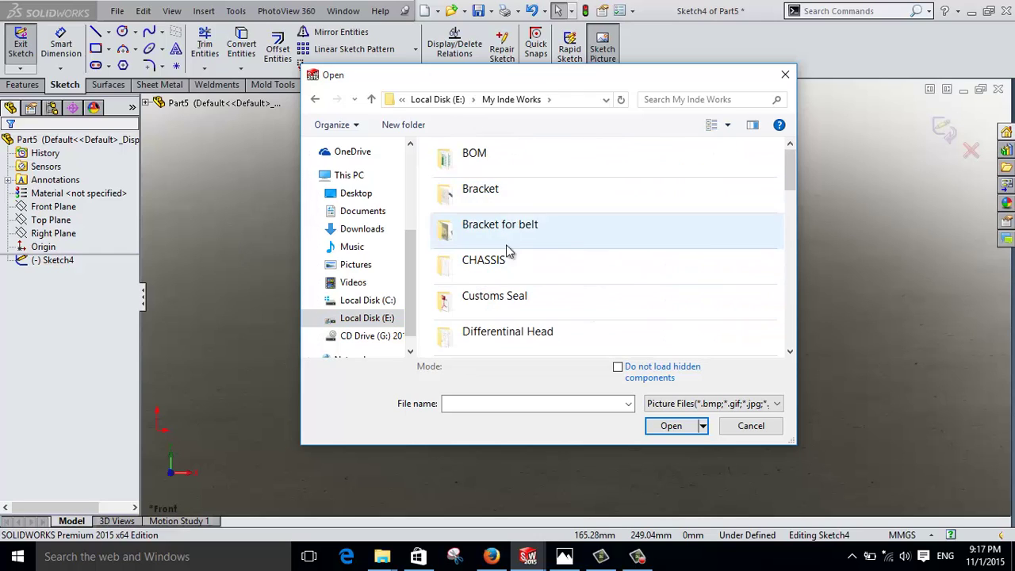
{"action": "scroll", "coordinate": [510, 272], "scroll_direction": "down", "scroll_amount": 3}
{"action": "scroll", "coordinate": [510, 174], "scroll_direction": "up", "scroll_amount": 3}
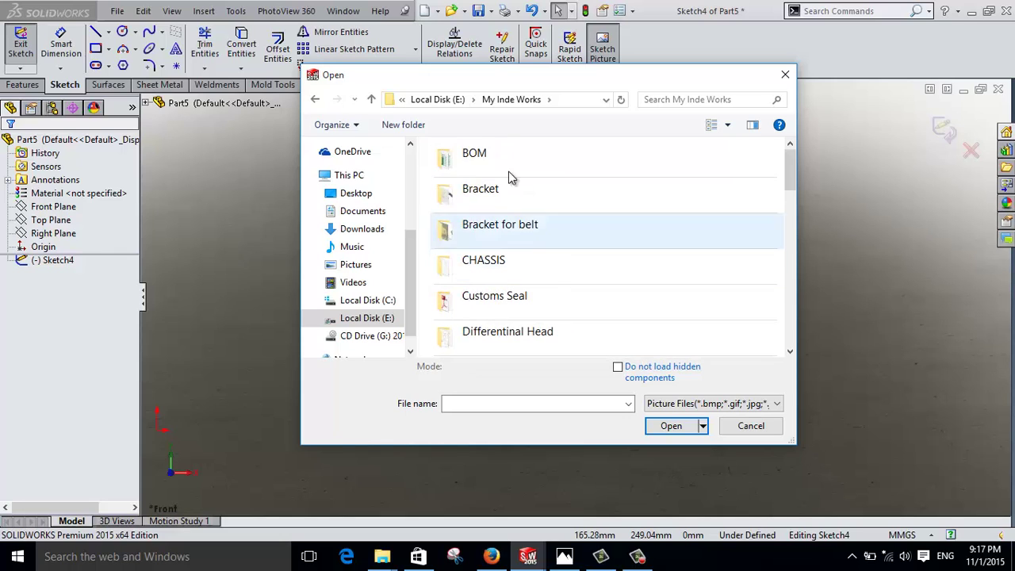
{"action": "scroll", "coordinate": [503, 313], "scroll_direction": "down", "scroll_amount": 1}
{"action": "scroll", "coordinate": [503, 312], "scroll_direction": "up", "scroll_amount": 1}
{"action": "double_click", "coordinate": [502, 315]}
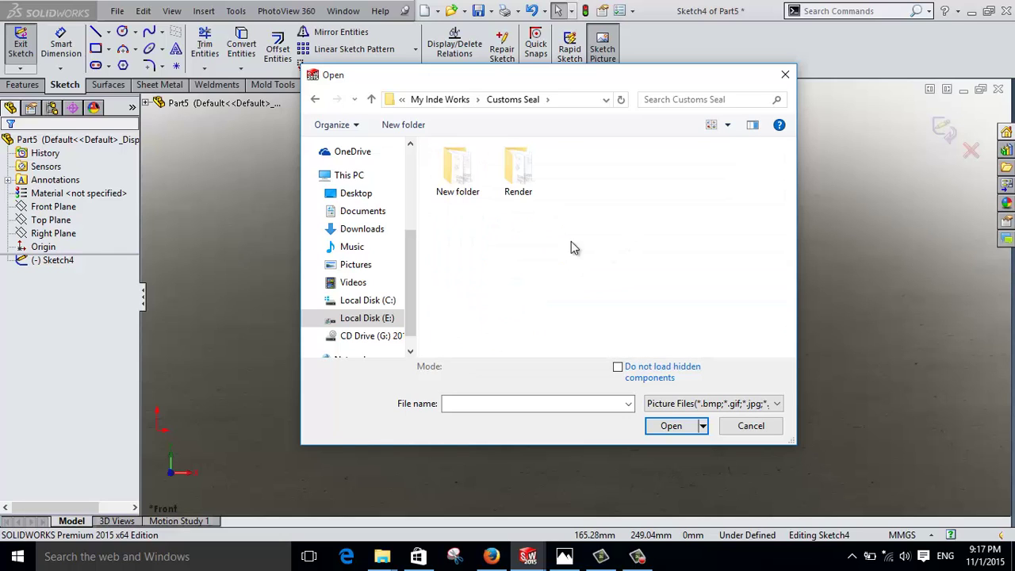
{"action": "double_click", "coordinate": [517, 172]}
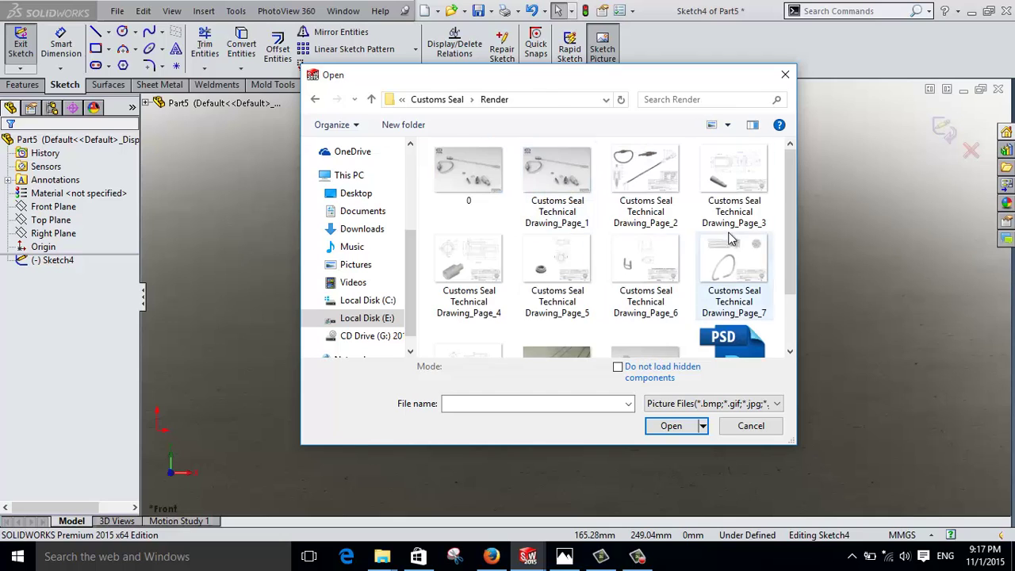
{"action": "double_click", "coordinate": [734, 185]}
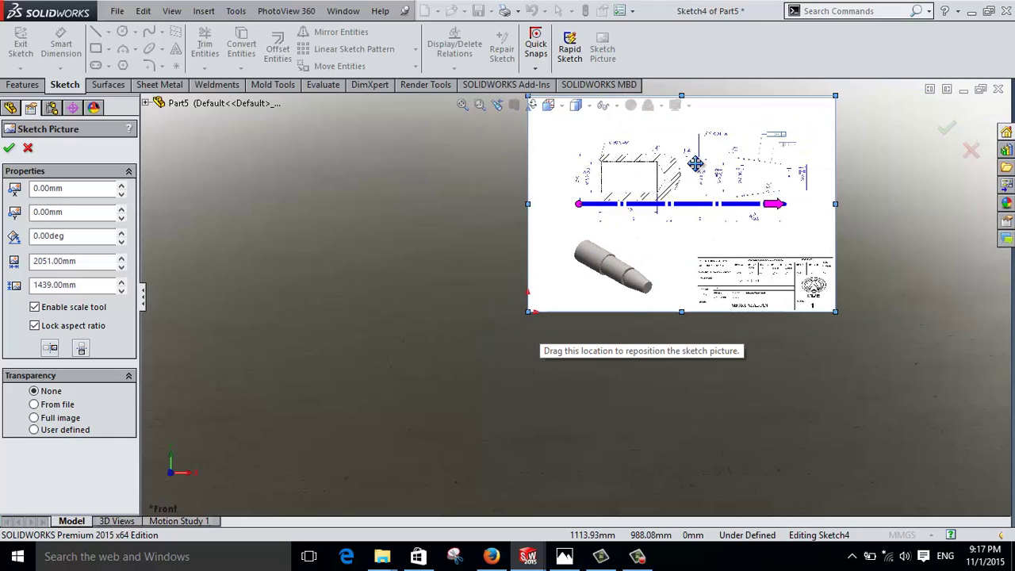
Step: Fit the inserted drawing picture to the view and accept its placement
{"action": "key", "text": "f"}
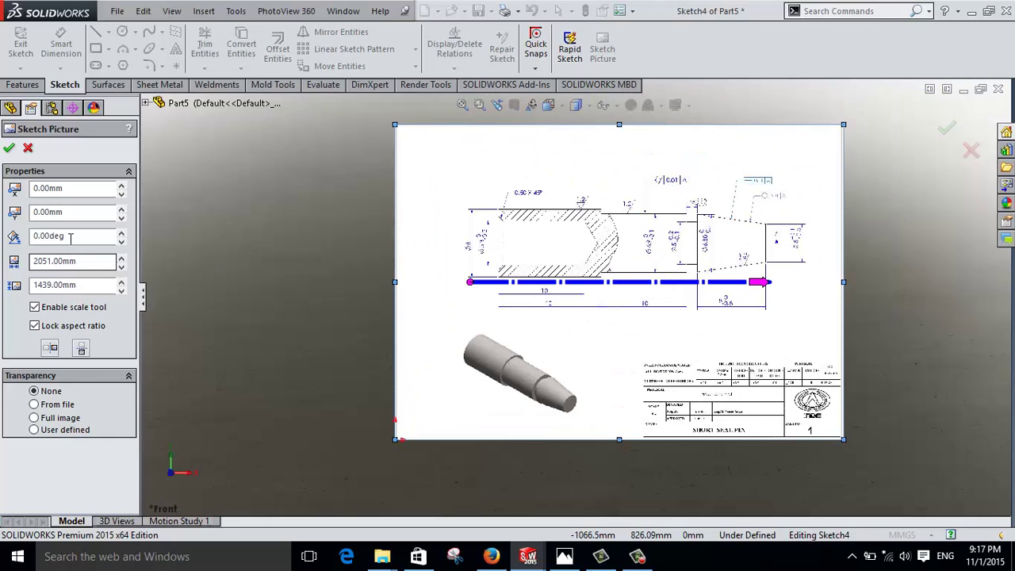
{"action": "left_click", "coordinate": [8, 149]}
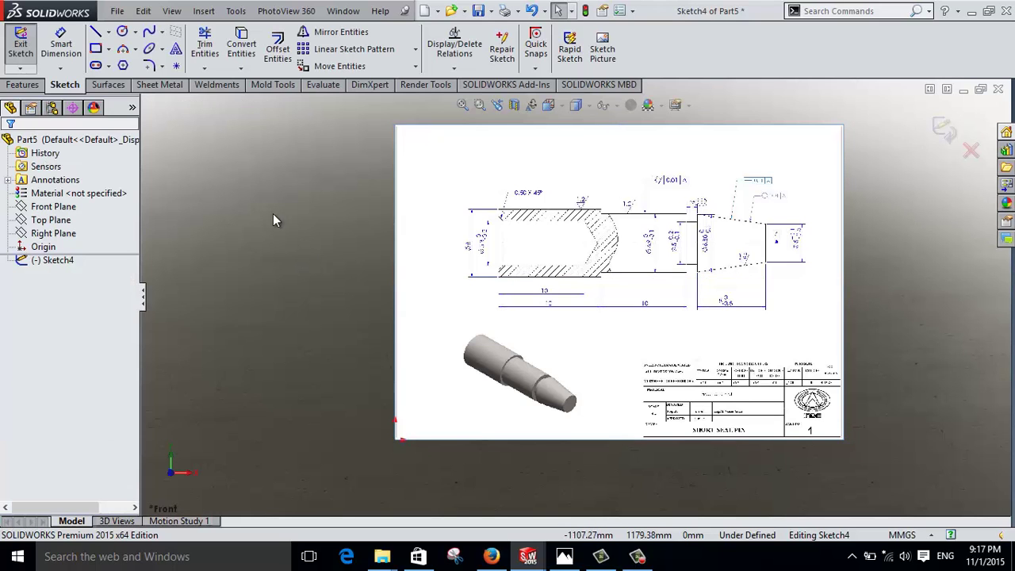
{"action": "scroll", "coordinate": [768, 211], "scroll_direction": "down", "scroll_amount": 2}
{"action": "scroll", "coordinate": [753, 290], "scroll_direction": "down", "scroll_amount": 3}
{"action": "scroll", "coordinate": [667, 384], "scroll_direction": "down", "scroll_amount": 2}
{"action": "scroll", "coordinate": [666, 385], "scroll_direction": "down", "scroll_amount": 2}
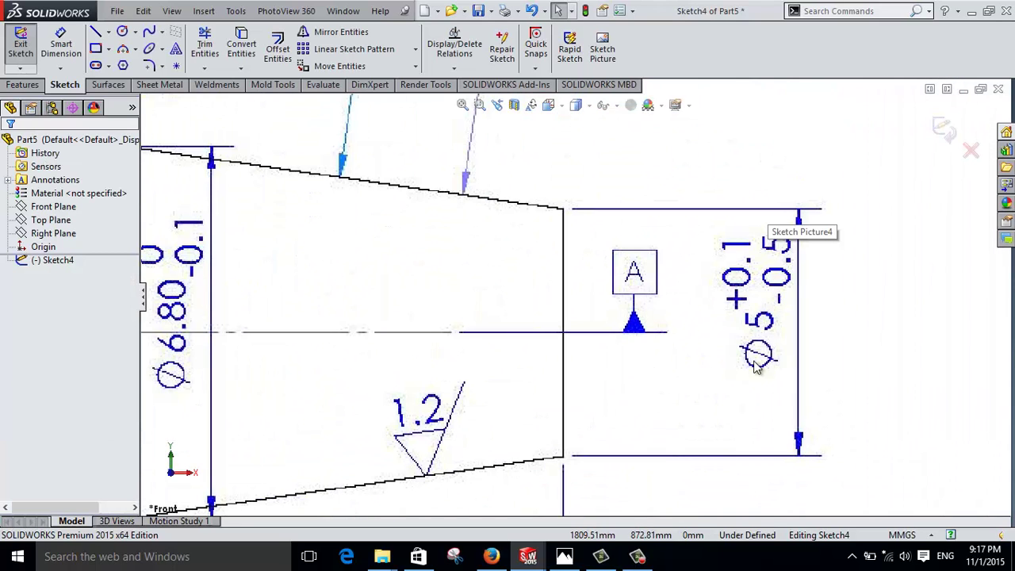
{"action": "scroll", "coordinate": [666, 313], "scroll_direction": "up", "scroll_amount": 3}
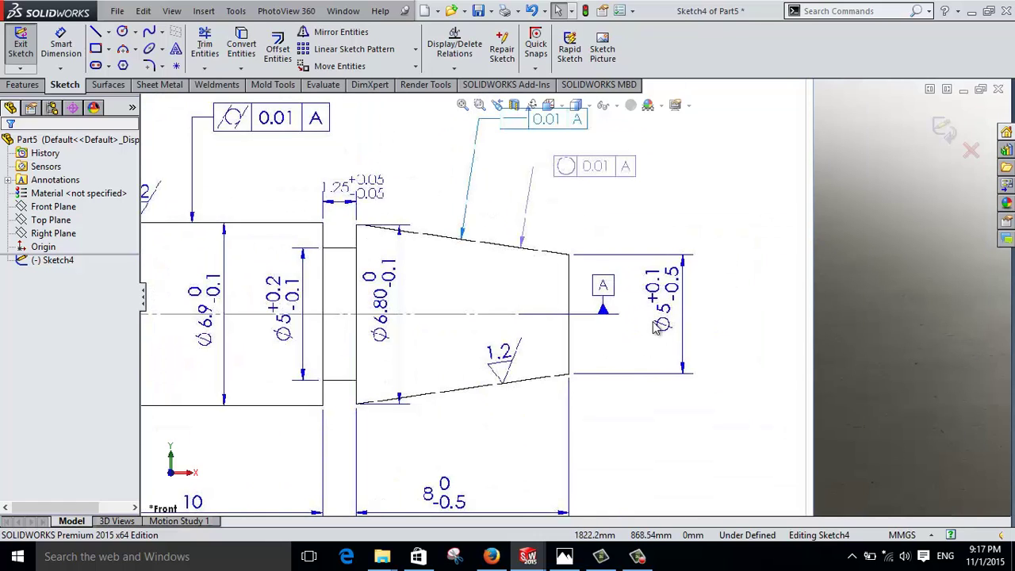
{"action": "scroll", "coordinate": [674, 323], "scroll_direction": "down", "scroll_amount": 1}
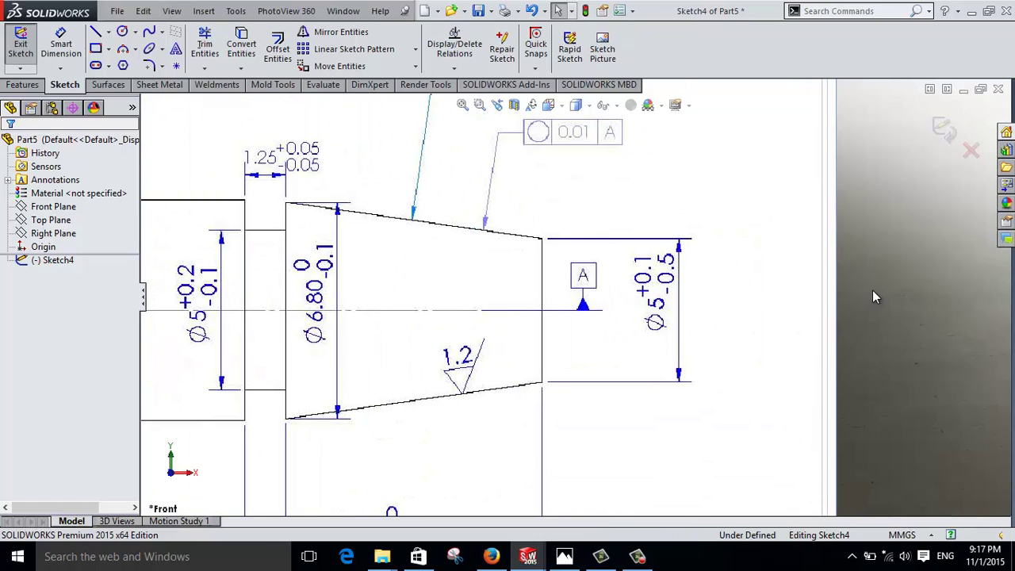
Step: Draw a vertical line along the pin's right end face from the taper's upper to lower corner
{"action": "key", "text": "l"}
{"action": "scroll", "coordinate": [544, 260], "scroll_direction": "down", "scroll_amount": 3}
{"action": "scroll", "coordinate": [555, 261], "scroll_direction": "down", "scroll_amount": 3}
{"action": "scroll", "coordinate": [559, 287], "scroll_direction": "down", "scroll_amount": 2}
{"action": "scroll", "coordinate": [561, 287], "scroll_direction": "down", "scroll_amount": 3}
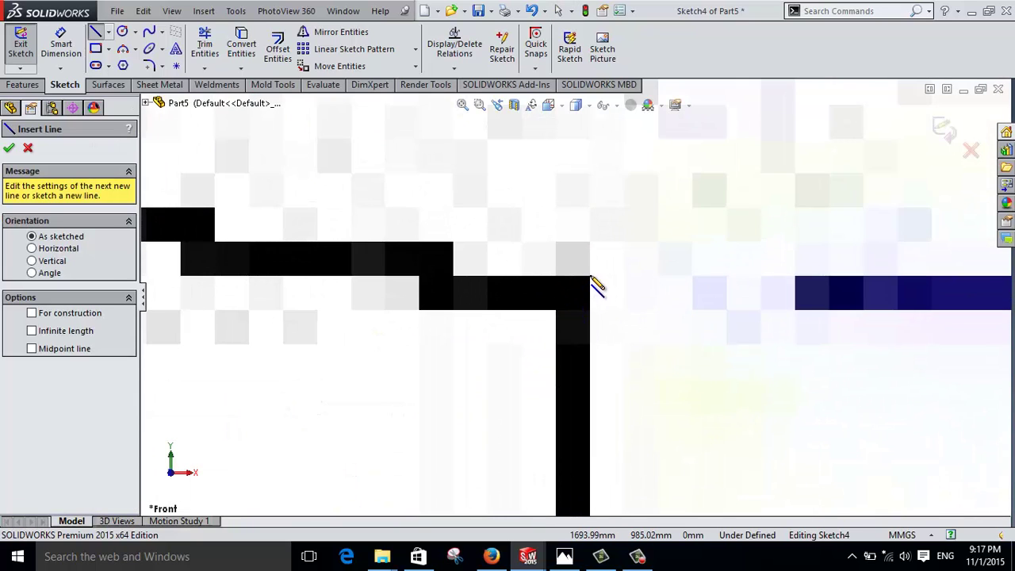
{"action": "scroll", "coordinate": [591, 279], "scroll_direction": "down", "scroll_amount": 3}
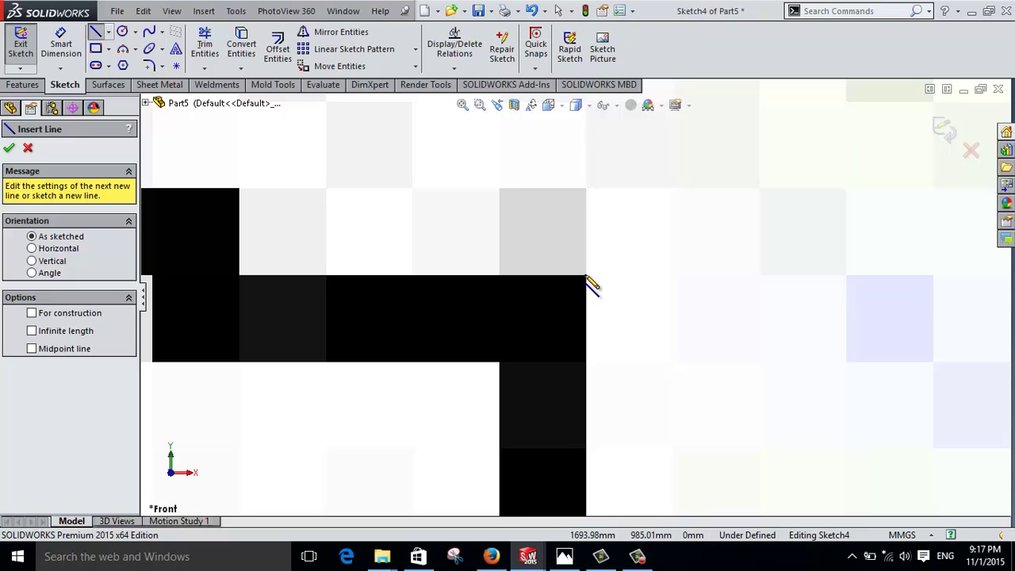
{"action": "left_click", "coordinate": [587, 280]}
{"action": "scroll", "coordinate": [591, 339], "scroll_direction": "up", "scroll_amount": 3}
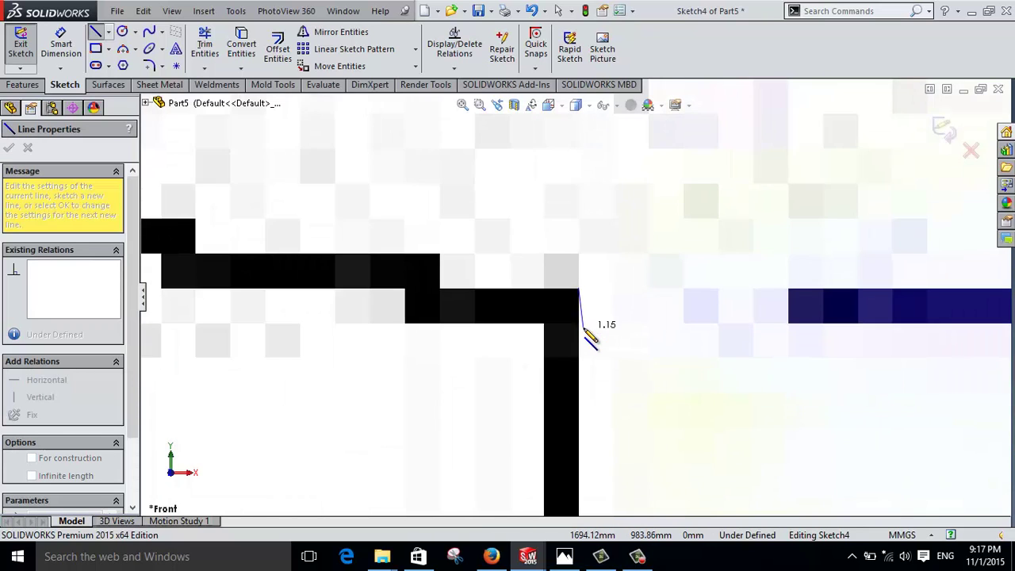
{"action": "scroll", "coordinate": [591, 339], "scroll_direction": "up", "scroll_amount": 3}
{"action": "scroll", "coordinate": [591, 339], "scroll_direction": "up", "scroll_amount": 3}
{"action": "scroll", "coordinate": [590, 341], "scroll_direction": "up", "scroll_amount": 3}
{"action": "scroll", "coordinate": [588, 345], "scroll_direction": "down", "scroll_amount": 1}
{"action": "scroll", "coordinate": [588, 345], "scroll_direction": "down", "scroll_amount": 3}
{"action": "scroll", "coordinate": [544, 361], "scroll_direction": "down", "scroll_amount": 2}
{"action": "scroll", "coordinate": [521, 358], "scroll_direction": "down", "scroll_amount": 2}
{"action": "scroll", "coordinate": [551, 329], "scroll_direction": "down", "scroll_amount": 1}
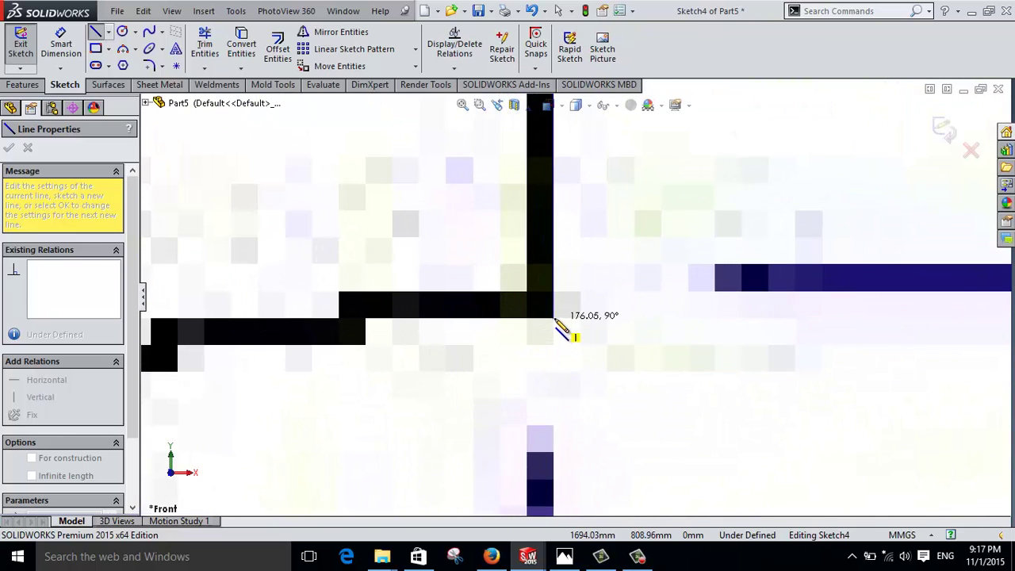
{"action": "scroll", "coordinate": [556, 322], "scroll_direction": "down", "scroll_amount": 3}
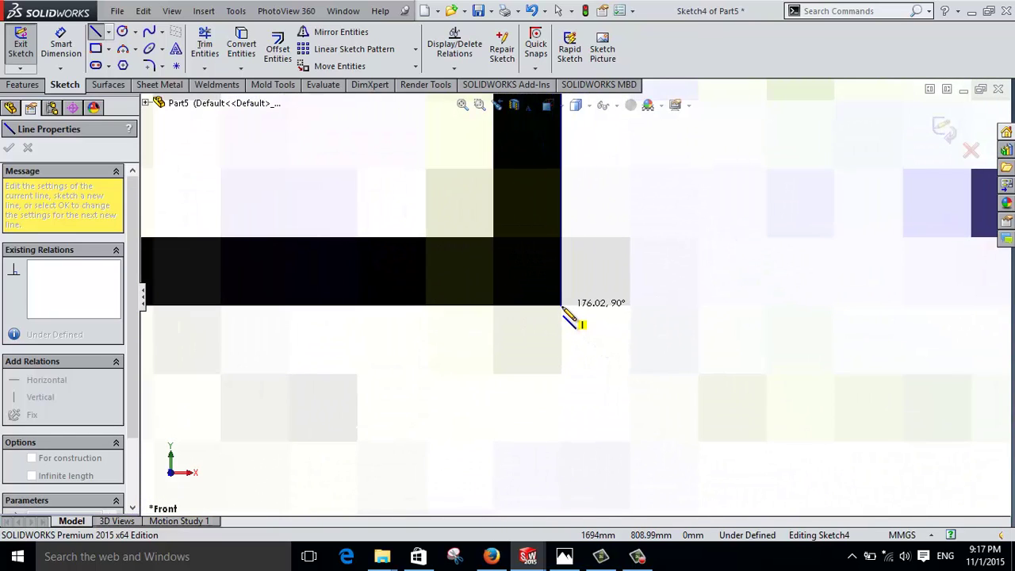
{"action": "left_click", "coordinate": [563, 308]}
{"action": "scroll", "coordinate": [594, 324], "scroll_direction": "up", "scroll_amount": 3}
{"action": "scroll", "coordinate": [596, 324], "scroll_direction": "up", "scroll_amount": 2}
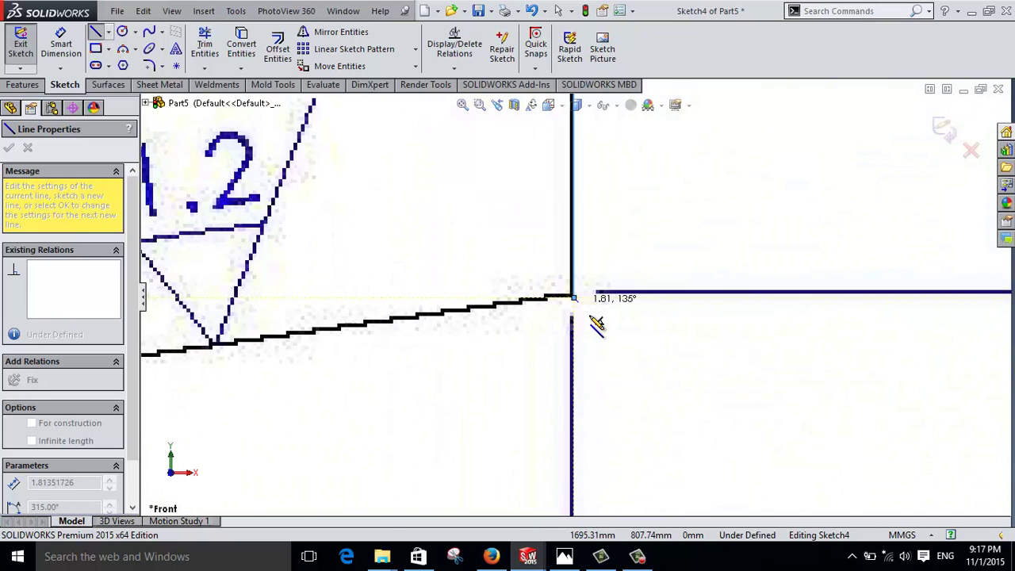
{"action": "scroll", "coordinate": [596, 324], "scroll_direction": "up", "scroll_amount": 3}
{"action": "right_click_drag", "start_coordinate": [596, 317], "coordinate": [593, 262]}
Step: Dimension the traced end-face line, keeping its measured 176.02 length
{"action": "scroll", "coordinate": [587, 254], "scroll_direction": "up", "scroll_amount": 3}
{"action": "scroll", "coordinate": [582, 248], "scroll_direction": "up", "scroll_amount": 2}
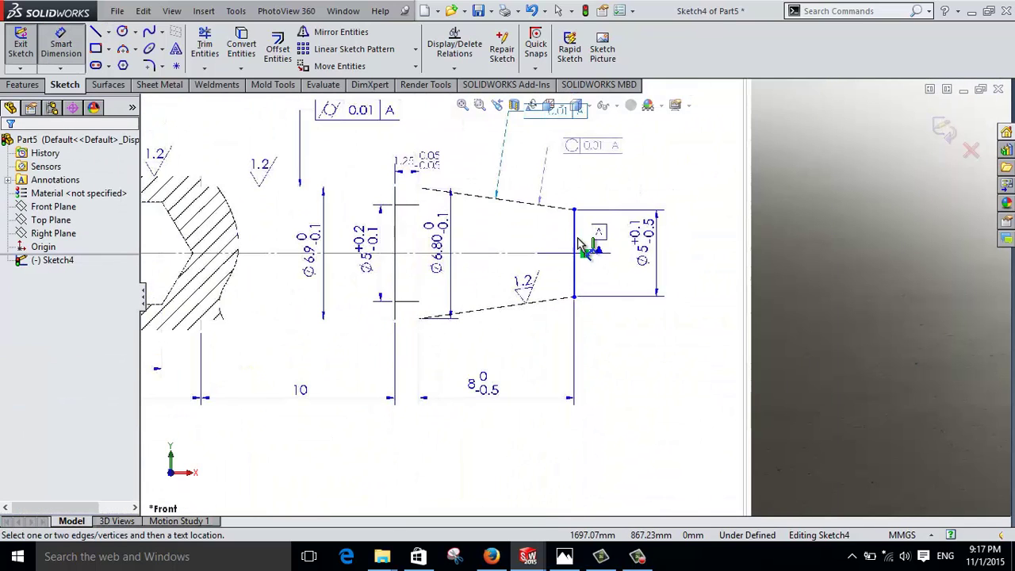
{"action": "left_click", "coordinate": [575, 241]}
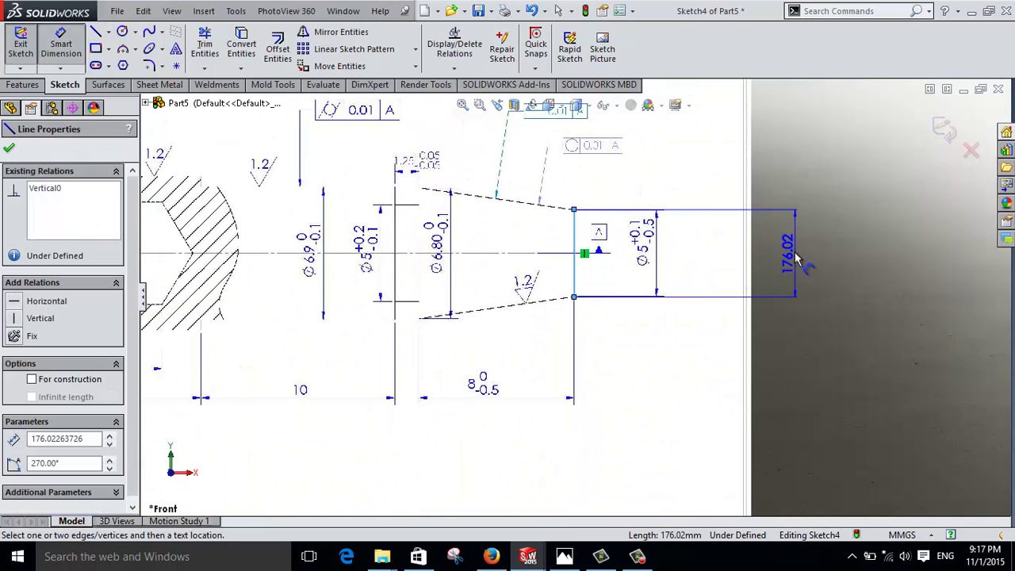
{"action": "left_click", "coordinate": [787, 260]}
{"action": "key", "text": "Return"}
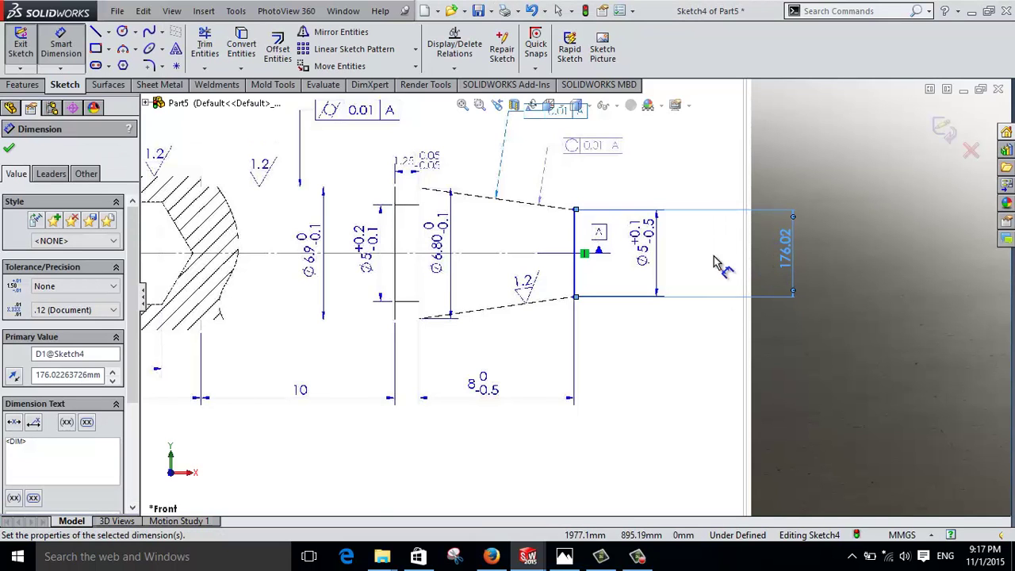
{"action": "scroll", "coordinate": [635, 266], "scroll_direction": "down", "scroll_amount": 4}
{"action": "scroll", "coordinate": [832, 293], "scroll_direction": "up", "scroll_amount": 3}
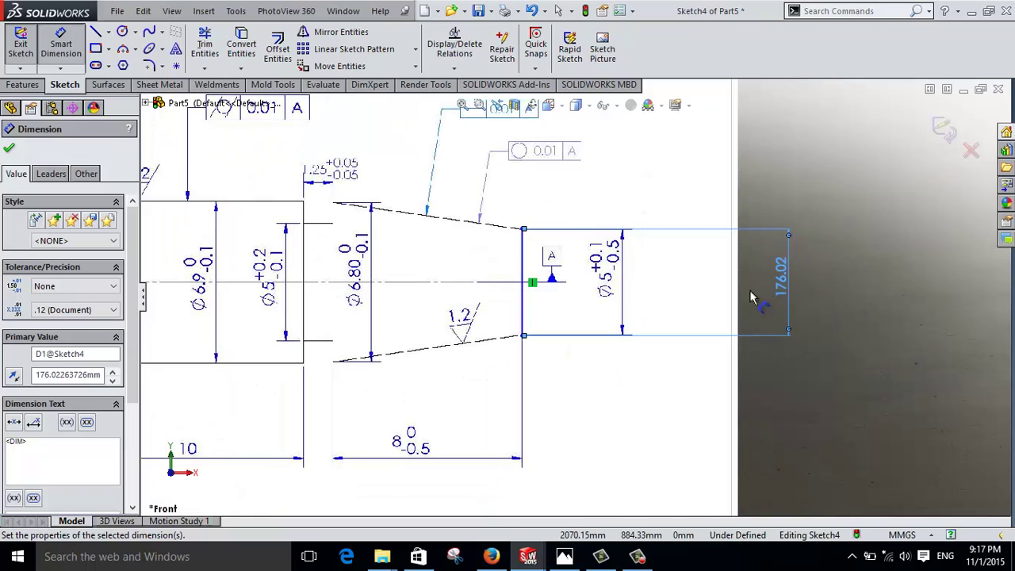
{"action": "scroll", "coordinate": [746, 297], "scroll_direction": "down", "scroll_amount": 2}
{"action": "left_click", "coordinate": [837, 315]}
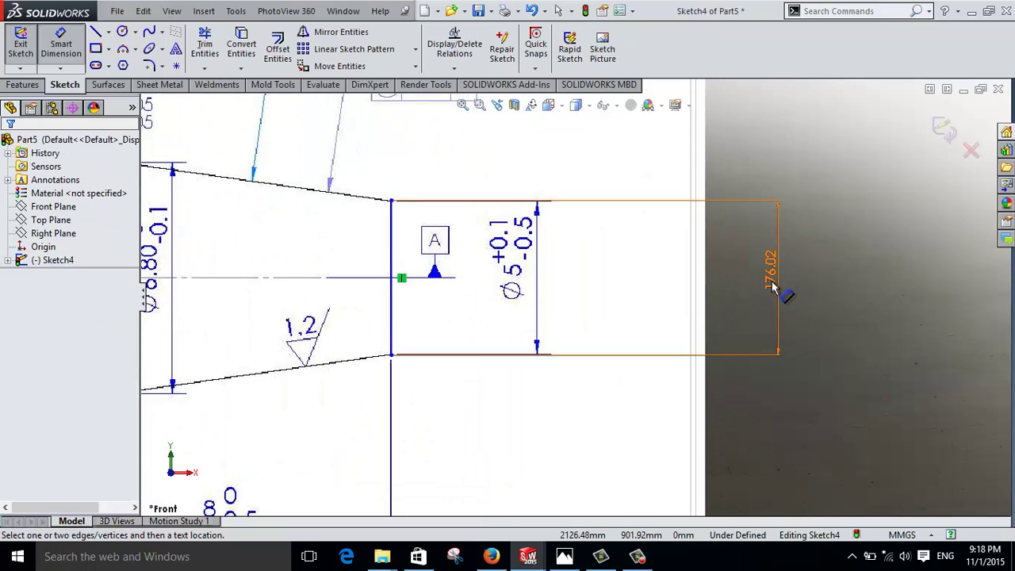
{"action": "scroll", "coordinate": [591, 296], "scroll_direction": "up", "scroll_amount": 2}
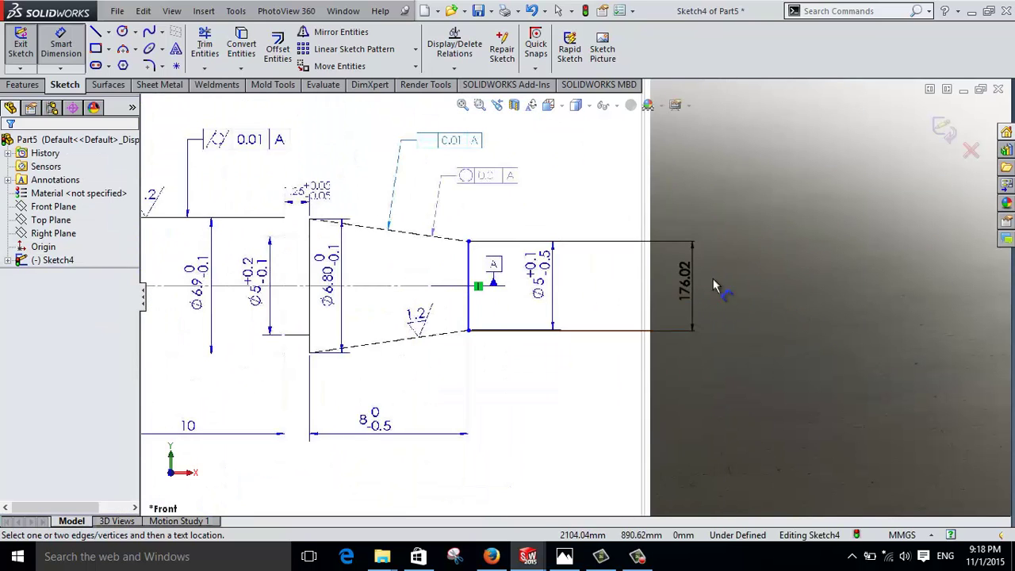
{"action": "key", "text": "Escape"}
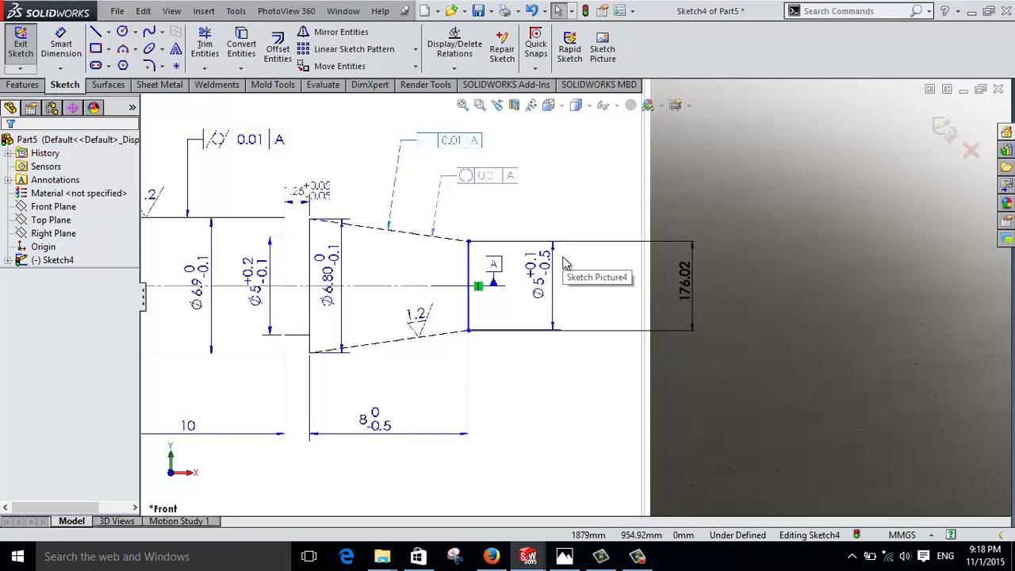
{"action": "scroll", "coordinate": [564, 263], "scroll_direction": "up", "scroll_amount": 3}
Step: Start changing the picture height to 1439.00mm*5/176.02 with aspect ratio locked
{"action": "left_click", "coordinate": [534, 208]}
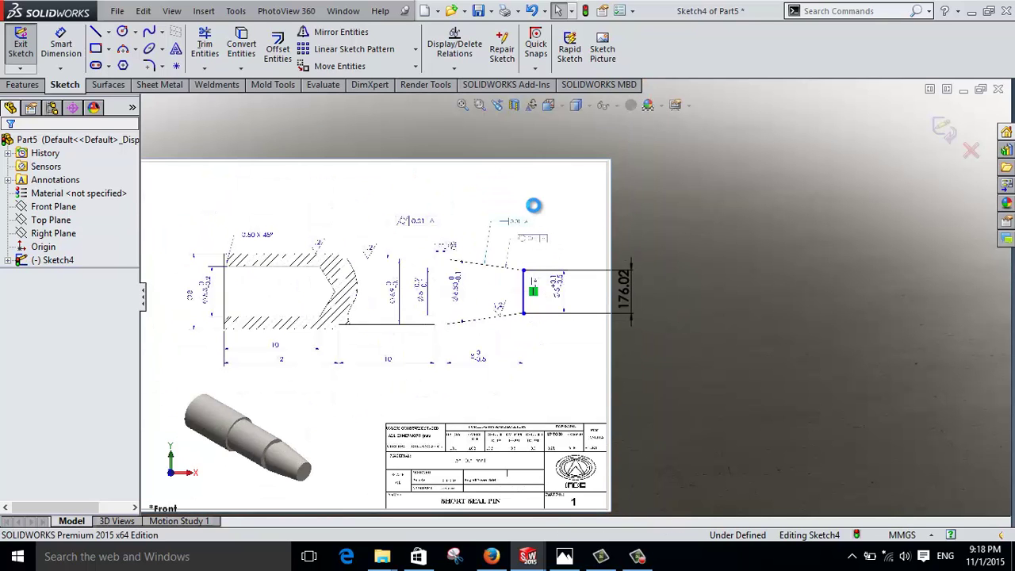
{"action": "scroll", "coordinate": [603, 317], "scroll_direction": "down", "scroll_amount": 3}
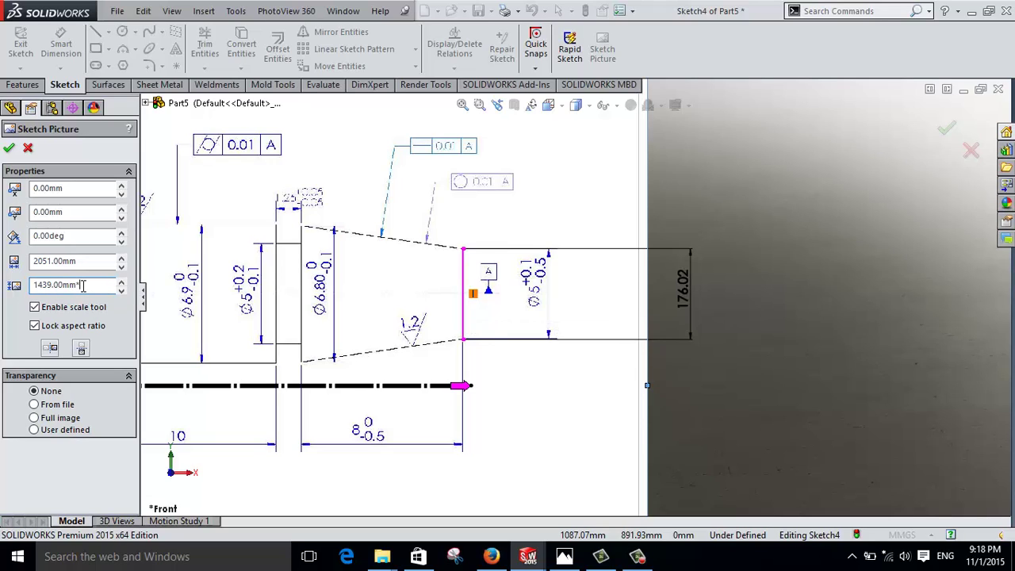
{"action": "scroll", "coordinate": [579, 305], "scroll_direction": "down", "scroll_amount": 3}
{"action": "type", "text": "5/"}
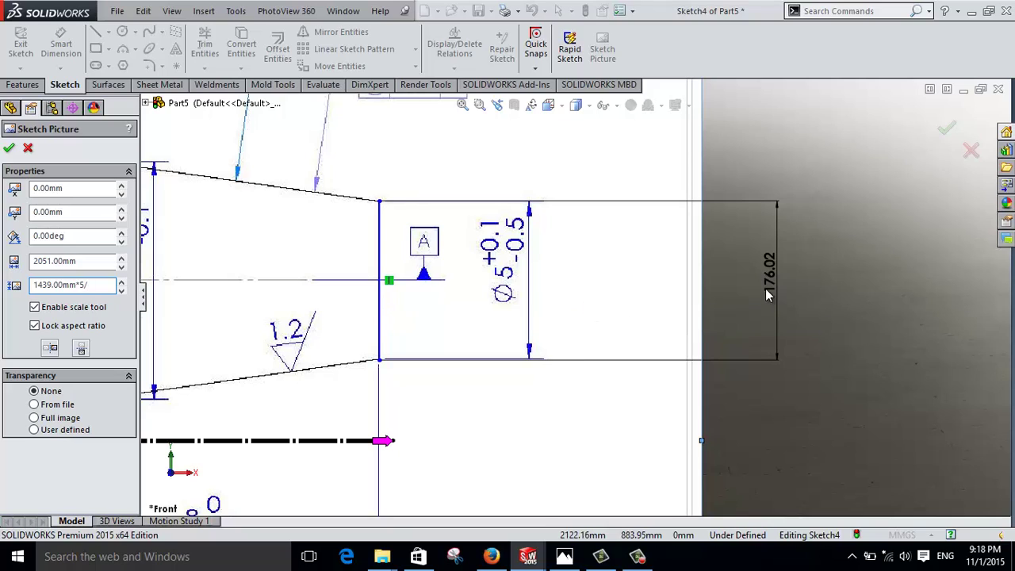
{"action": "type", "text": "176.02"}
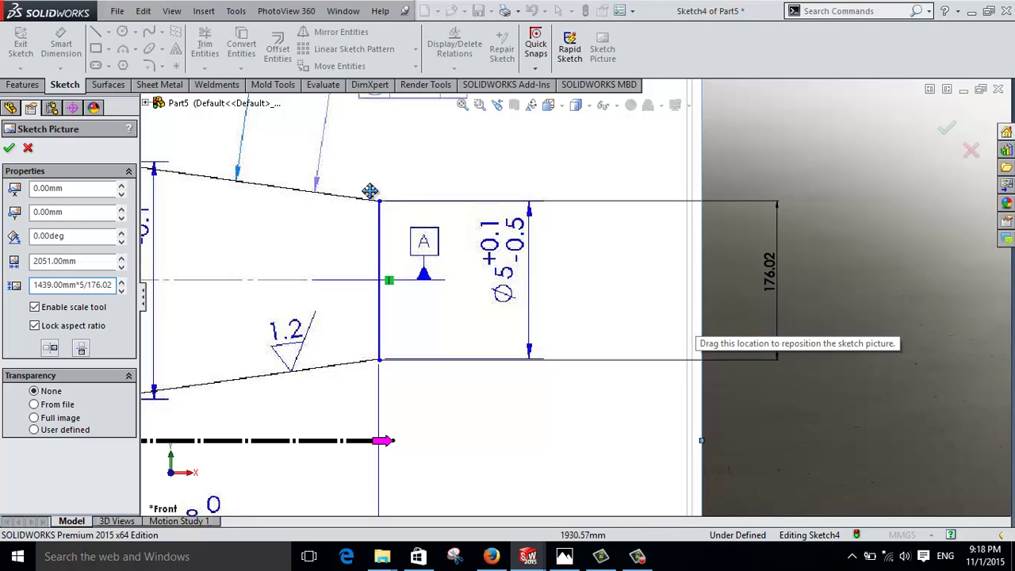
Step: Apply the new picture size and delete the previously traced vertical line
{"action": "left_click", "coordinate": [10, 151]}
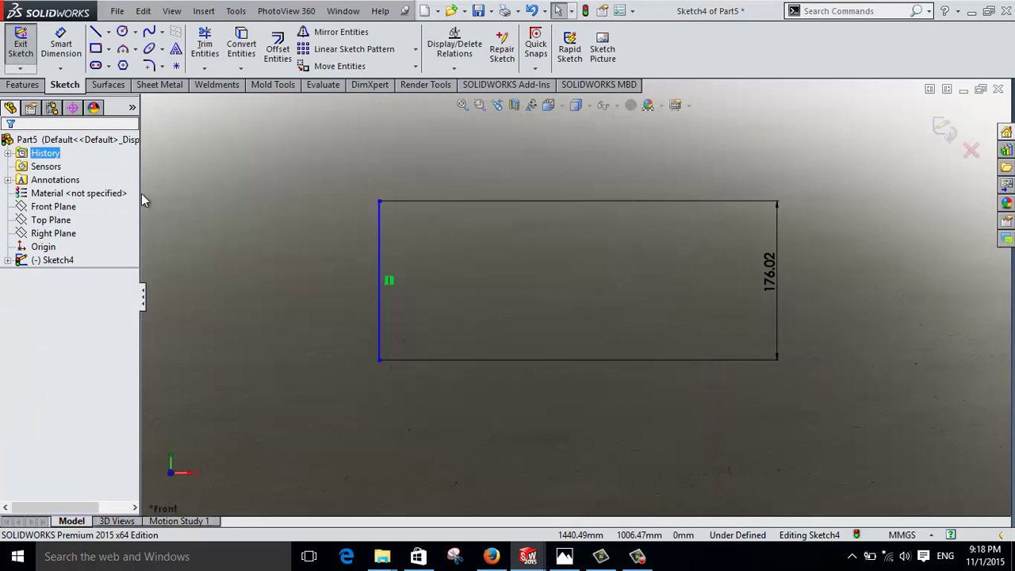
{"action": "scroll", "coordinate": [577, 280], "scroll_direction": "up", "scroll_amount": 5}
{"action": "left_click", "coordinate": [529, 295]}
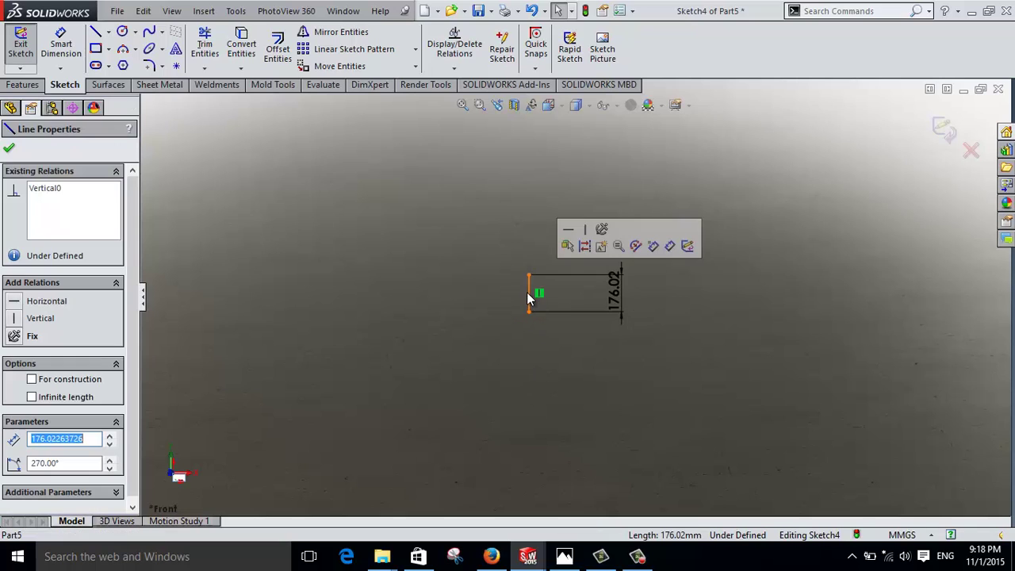
{"action": "key", "text": "Delete"}
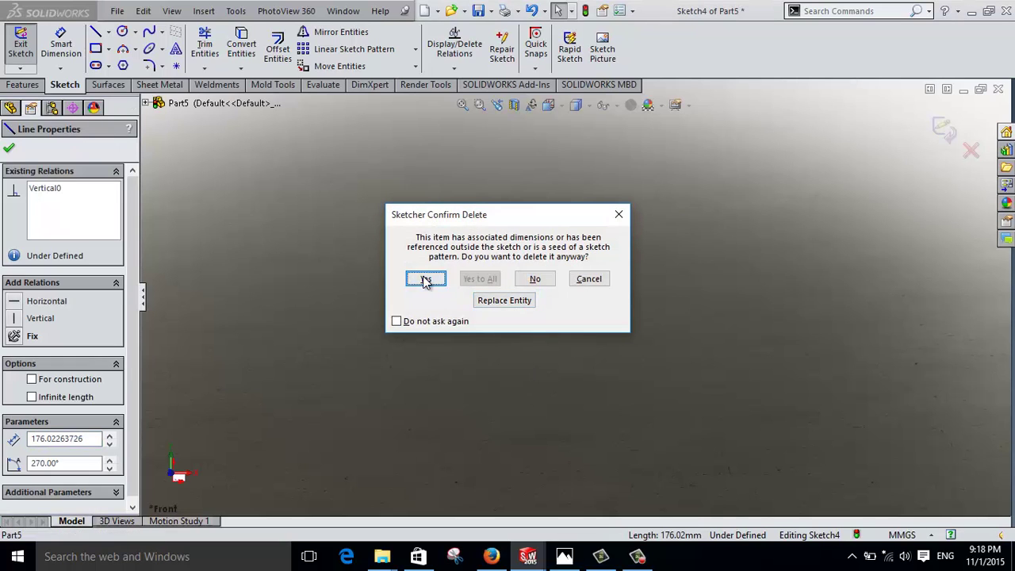
{"action": "left_click", "coordinate": [425, 281]}
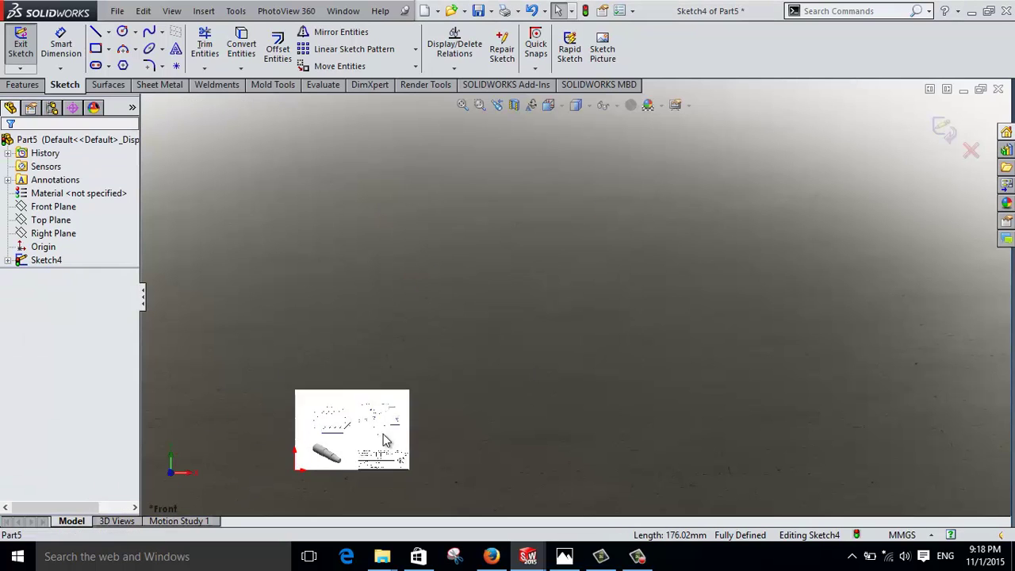
Step: Trace the small end's vertical line from its lower to upper corner
{"action": "scroll", "coordinate": [377, 447], "scroll_direction": "down", "scroll_amount": 5}
{"action": "scroll", "coordinate": [377, 447], "scroll_direction": "down", "scroll_amount": 5}
{"action": "scroll", "coordinate": [377, 446], "scroll_direction": "up", "scroll_amount": 3}
{"action": "scroll", "coordinate": [377, 447], "scroll_direction": "down", "scroll_amount": 3}
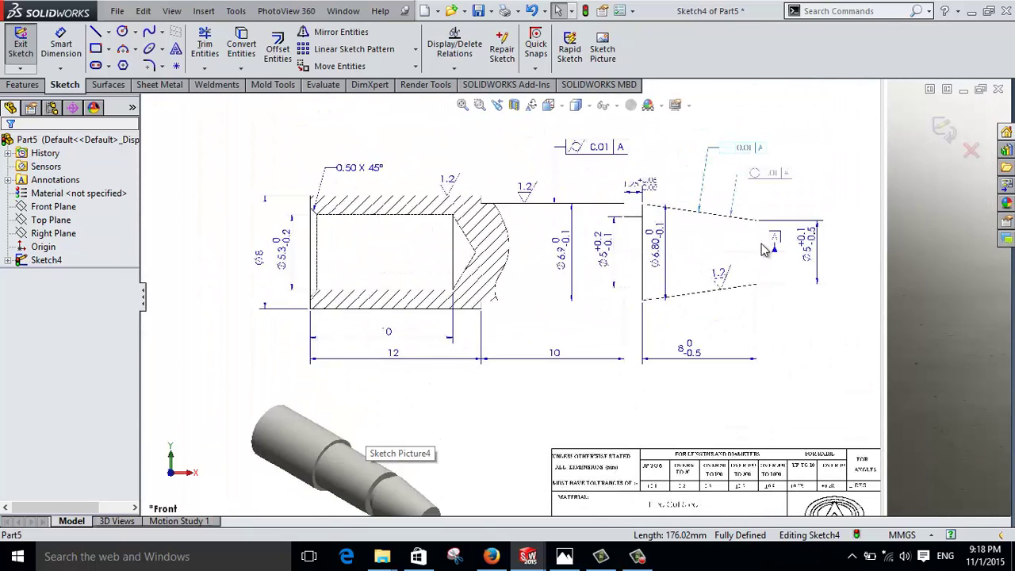
{"action": "scroll", "coordinate": [764, 249], "scroll_direction": "down", "scroll_amount": 3}
{"action": "scroll", "coordinate": [757, 250], "scroll_direction": "down", "scroll_amount": 2}
{"action": "right_click_drag", "start_coordinate": [727, 335], "coordinate": [647, 387]}
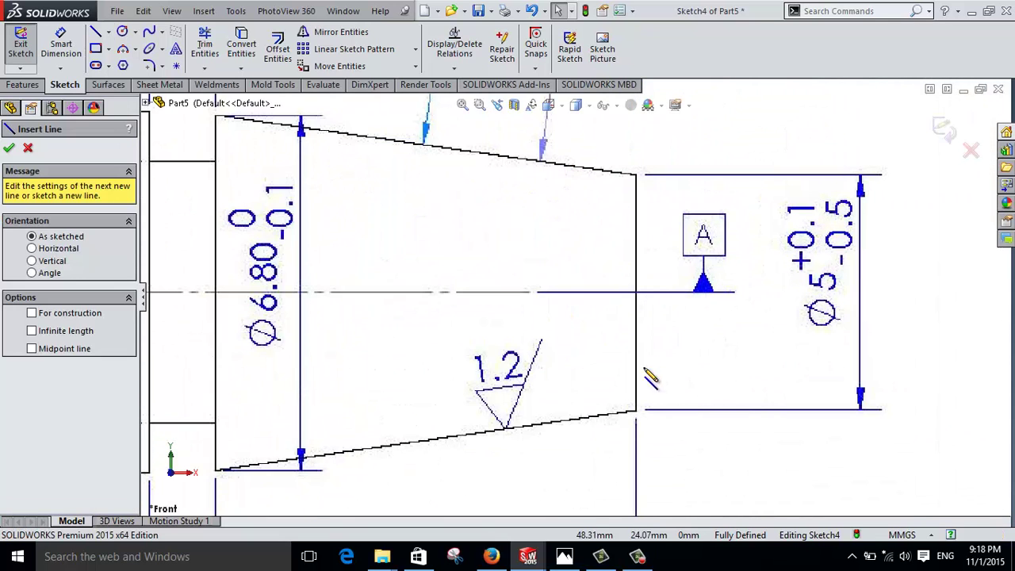
{"action": "scroll", "coordinate": [641, 415], "scroll_direction": "down", "scroll_amount": 3}
{"action": "scroll", "coordinate": [617, 344], "scroll_direction": "down", "scroll_amount": 2}
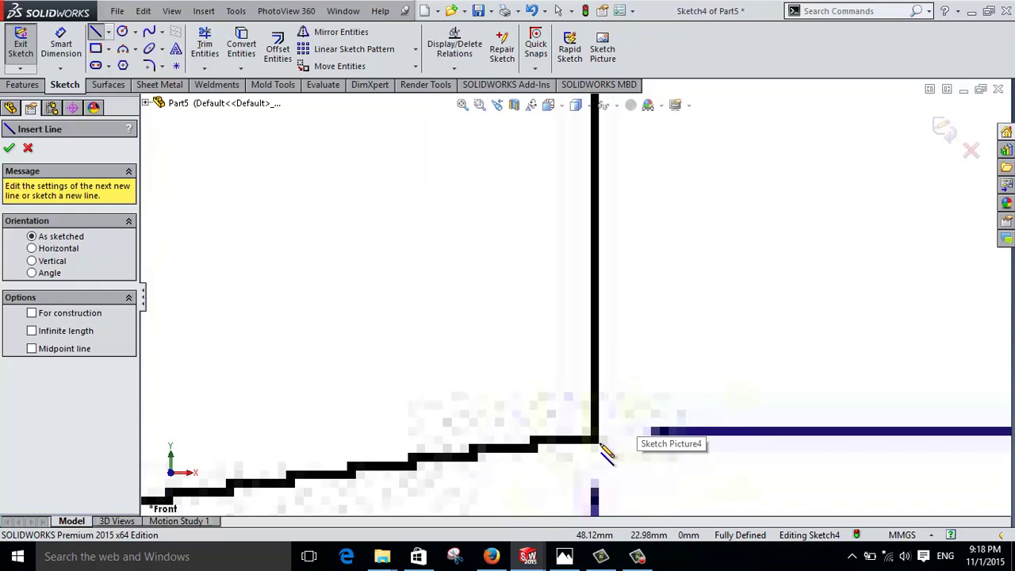
{"action": "left_click", "coordinate": [601, 444]}
{"action": "scroll", "coordinate": [603, 357], "scroll_direction": "up", "scroll_amount": 3}
{"action": "scroll", "coordinate": [605, 322], "scroll_direction": "up", "scroll_amount": 2}
{"action": "scroll", "coordinate": [611, 211], "scroll_direction": "down", "scroll_amount": 3}
{"action": "scroll", "coordinate": [516, 385], "scroll_direction": "down", "scroll_amount": 3}
{"action": "scroll", "coordinate": [499, 404], "scroll_direction": "down", "scroll_amount": 2}
{"action": "scroll", "coordinate": [475, 412], "scroll_direction": "down", "scroll_amount": 2}
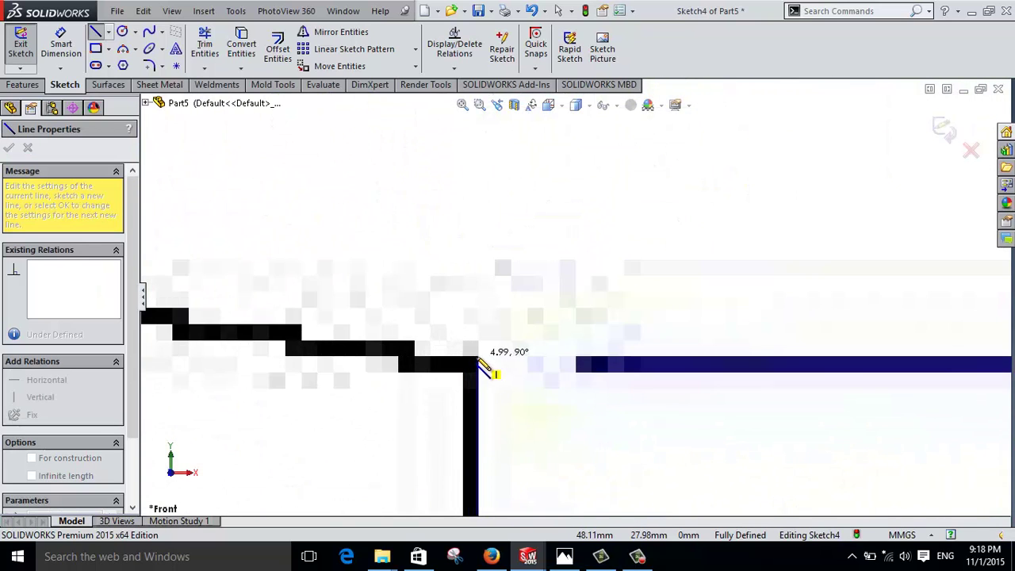
{"action": "left_click", "coordinate": [478, 360]}
Step: Dimension the small-end vertical line at 5 mm, placed right of the part
{"action": "right_click_drag", "start_coordinate": [510, 341], "coordinate": [510, 274]}
{"action": "scroll", "coordinate": [555, 412], "scroll_direction": "up", "scroll_amount": 3}
{"action": "scroll", "coordinate": [566, 389], "scroll_direction": "up", "scroll_amount": 3}
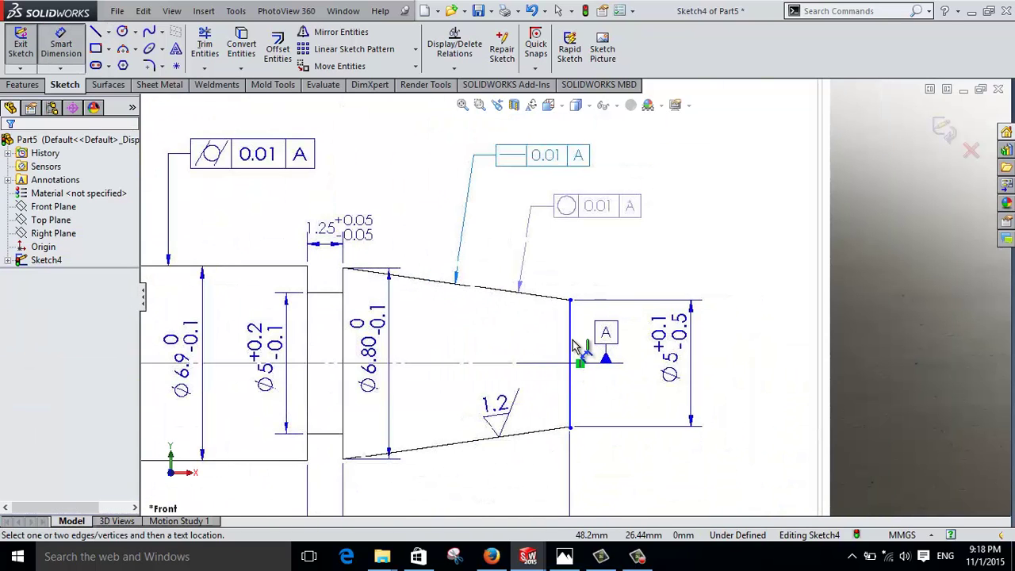
{"action": "left_click", "coordinate": [572, 347]}
{"action": "left_click", "coordinate": [866, 347]}
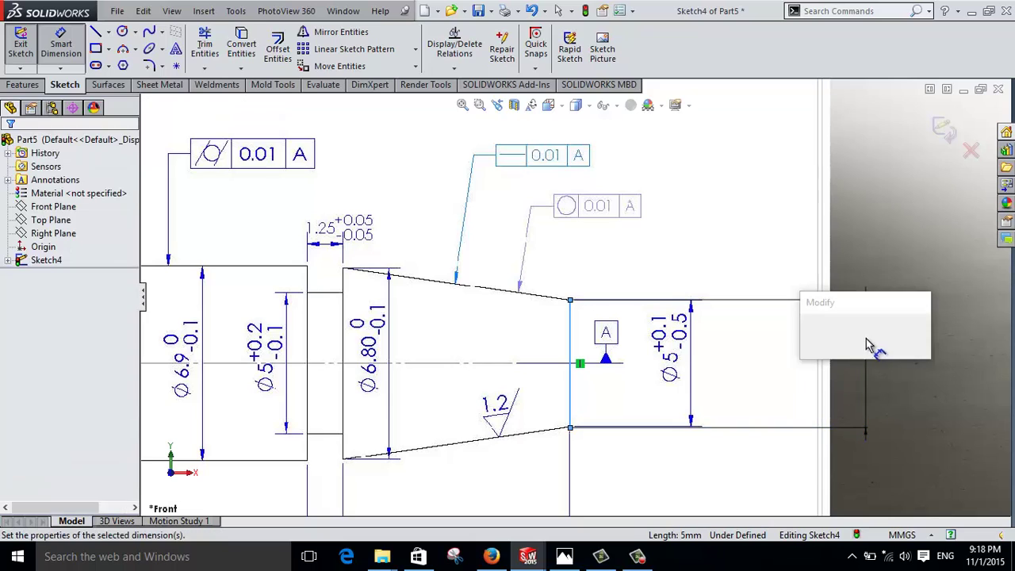
{"action": "key", "text": "Return"}
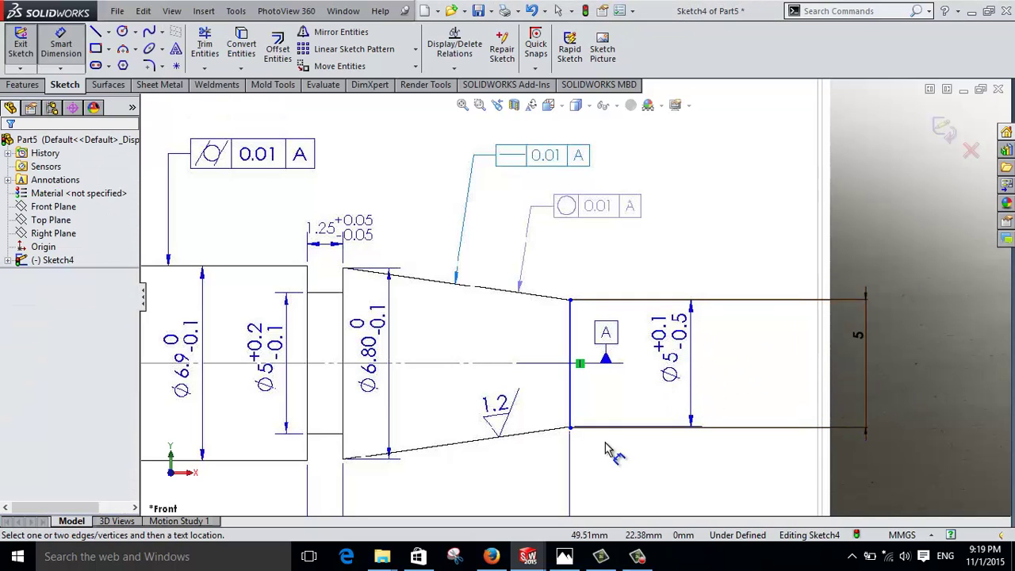
{"action": "scroll", "coordinate": [433, 369], "scroll_direction": "up", "scroll_amount": 3}
{"action": "scroll", "coordinate": [495, 357], "scroll_direction": "down", "scroll_amount": 2}
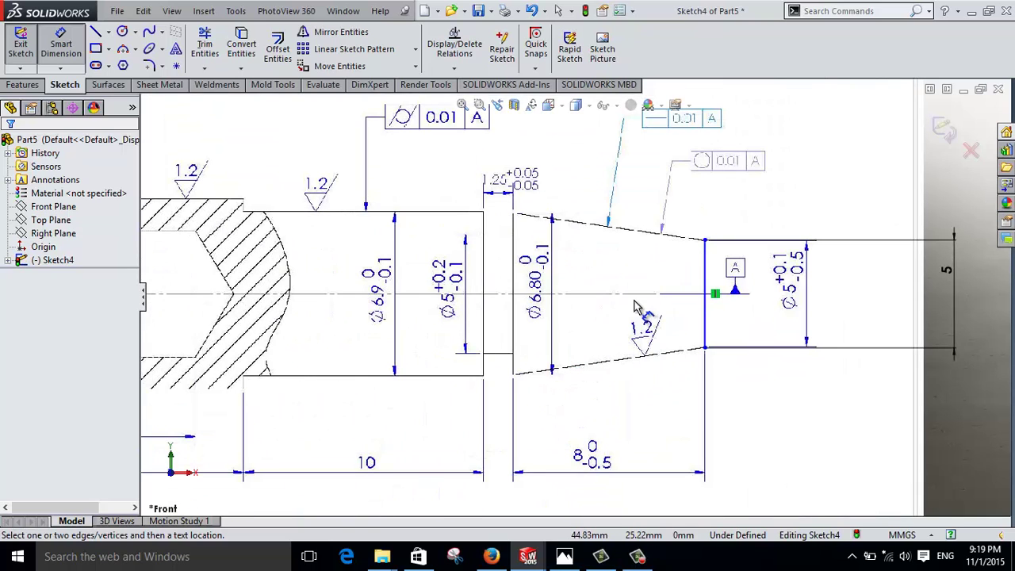
Step: Trace the taper's top edge from its upper-right to upper-left corner
{"action": "right_click_drag", "start_coordinate": [634, 308], "coordinate": [591, 305]}
{"action": "scroll", "coordinate": [704, 239], "scroll_direction": "down", "scroll_amount": 1}
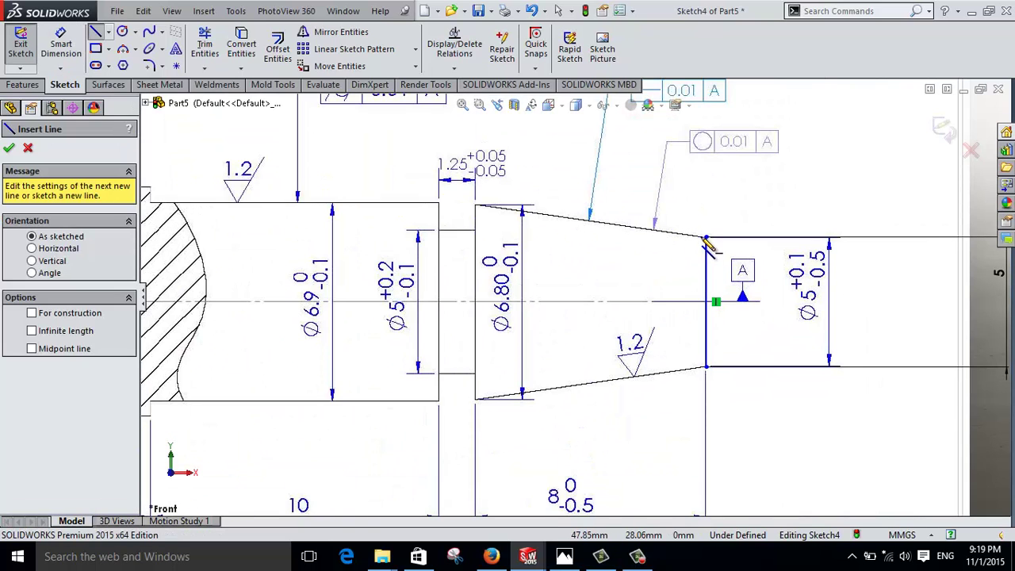
{"action": "left_click", "coordinate": [706, 237]}
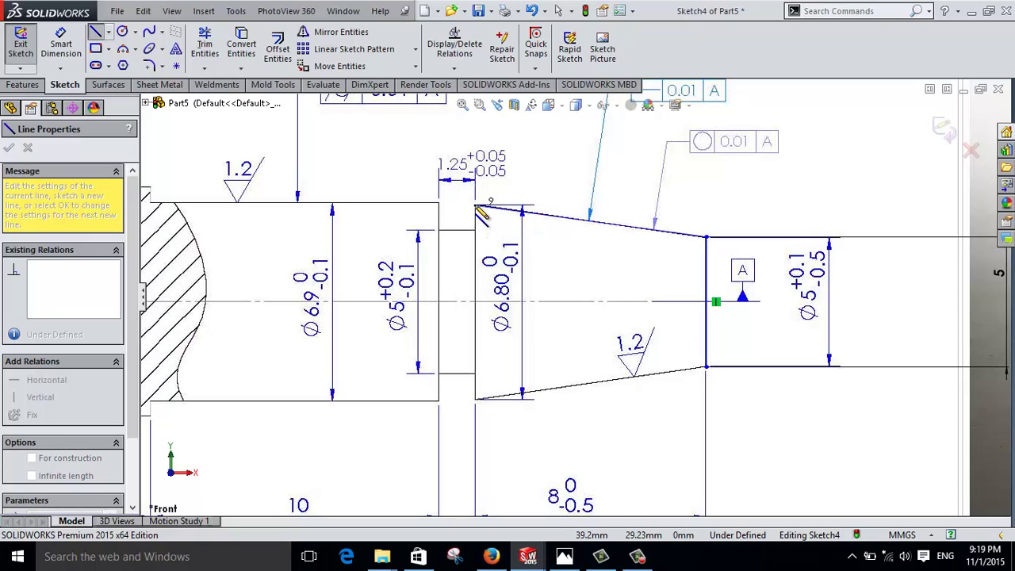
{"action": "scroll", "coordinate": [480, 213], "scroll_direction": "down", "scroll_amount": 6}
{"action": "scroll", "coordinate": [575, 301], "scroll_direction": "down", "scroll_amount": 3}
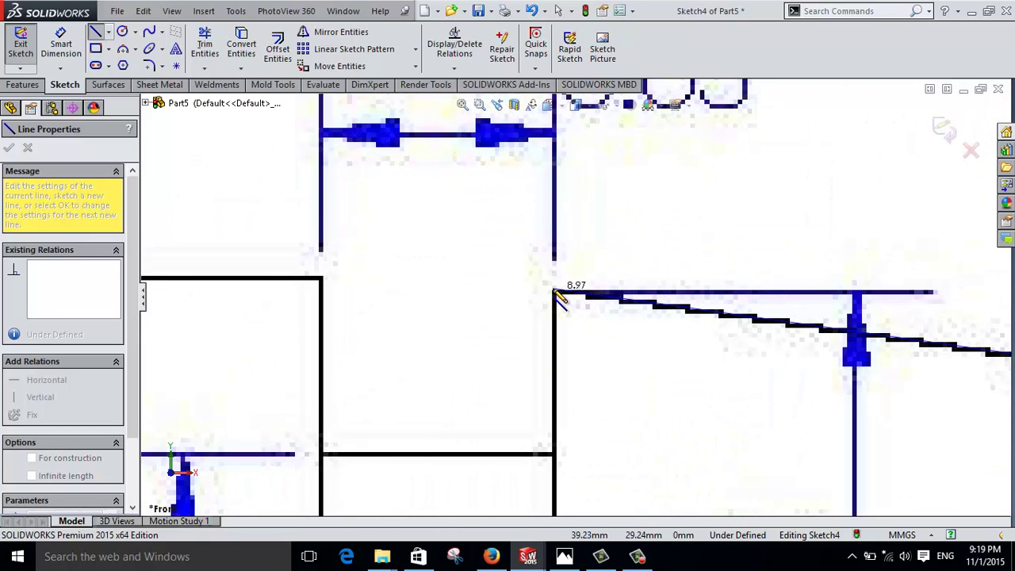
{"action": "left_click", "coordinate": [556, 293]}
{"action": "scroll", "coordinate": [579, 333], "scroll_direction": "up", "scroll_amount": 3}
{"action": "scroll", "coordinate": [579, 333], "scroll_direction": "up", "scroll_amount": 2}
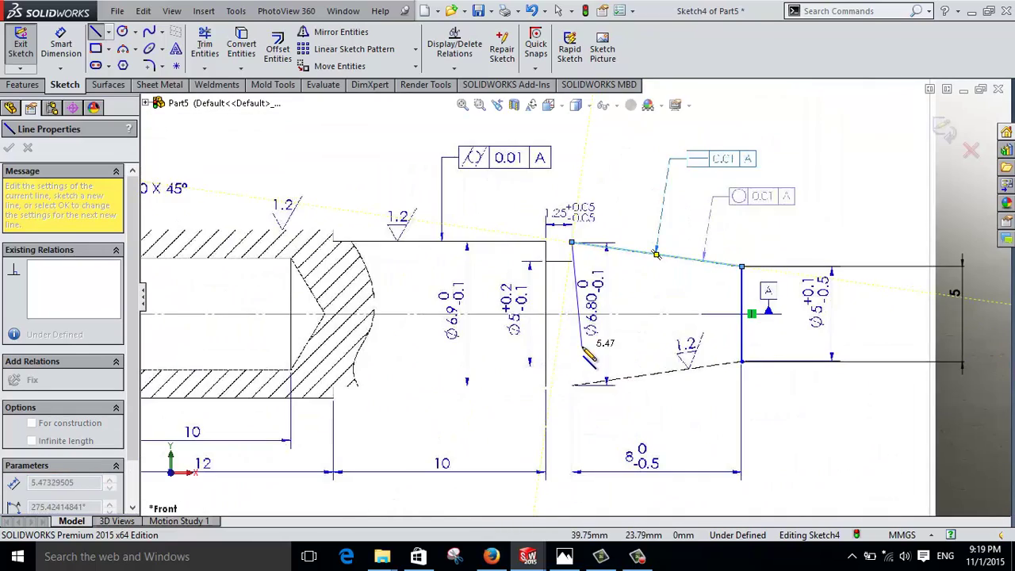
{"action": "scroll", "coordinate": [590, 359], "scroll_direction": "down", "scroll_amount": 4}
{"action": "scroll", "coordinate": [579, 380], "scroll_direction": "down", "scroll_amount": 2}
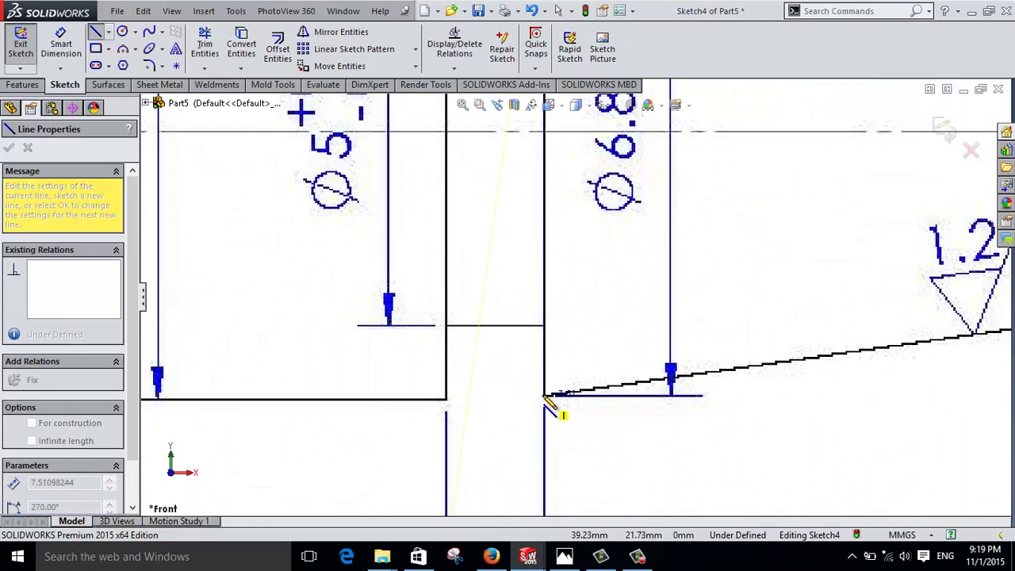
{"action": "scroll", "coordinate": [544, 397], "scroll_direction": "down", "scroll_amount": 2}
{"action": "scroll", "coordinate": [563, 376], "scroll_direction": "down", "scroll_amount": 2}
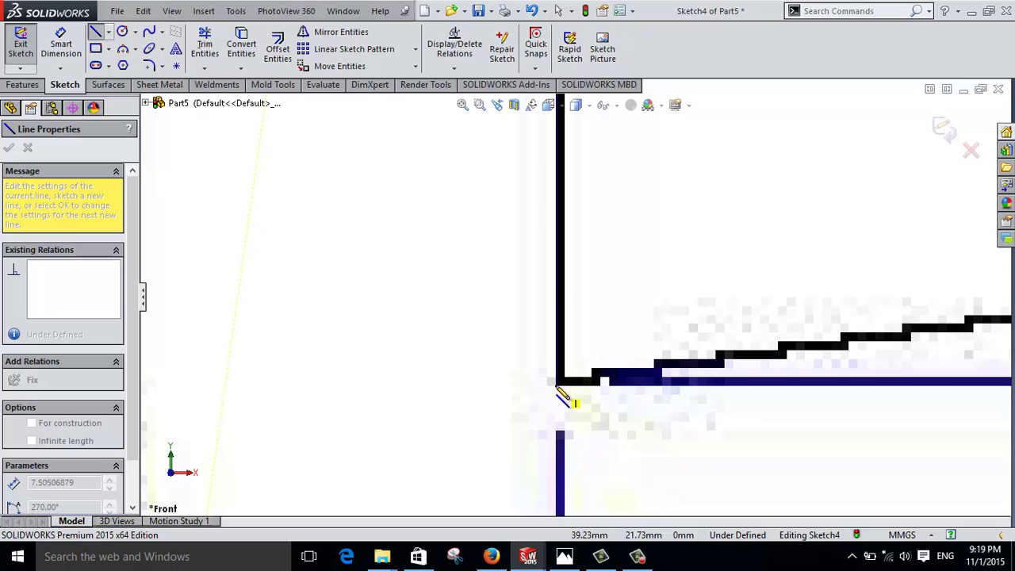
{"action": "scroll", "coordinate": [563, 386], "scroll_direction": "up", "scroll_amount": 3}
{"action": "scroll", "coordinate": [587, 372], "scroll_direction": "up", "scroll_amount": 3}
Step: Dimension the taper's large-end vertical line at 7.50 mm
{"action": "right_click_drag", "start_coordinate": [601, 363], "coordinate": [595, 268]}
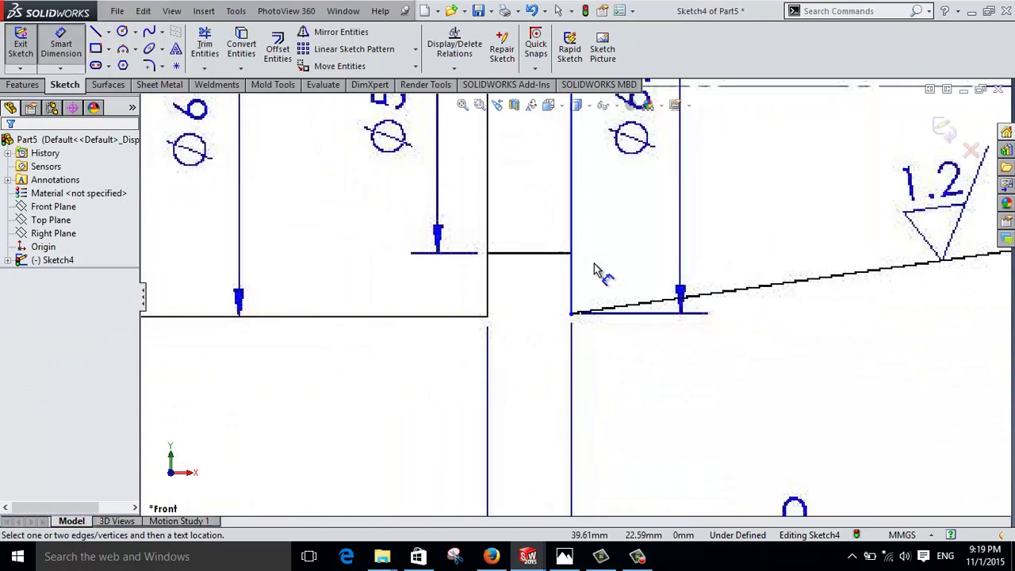
{"action": "scroll", "coordinate": [591, 254], "scroll_direction": "up", "scroll_amount": 4}
{"action": "left_click", "coordinate": [573, 207]}
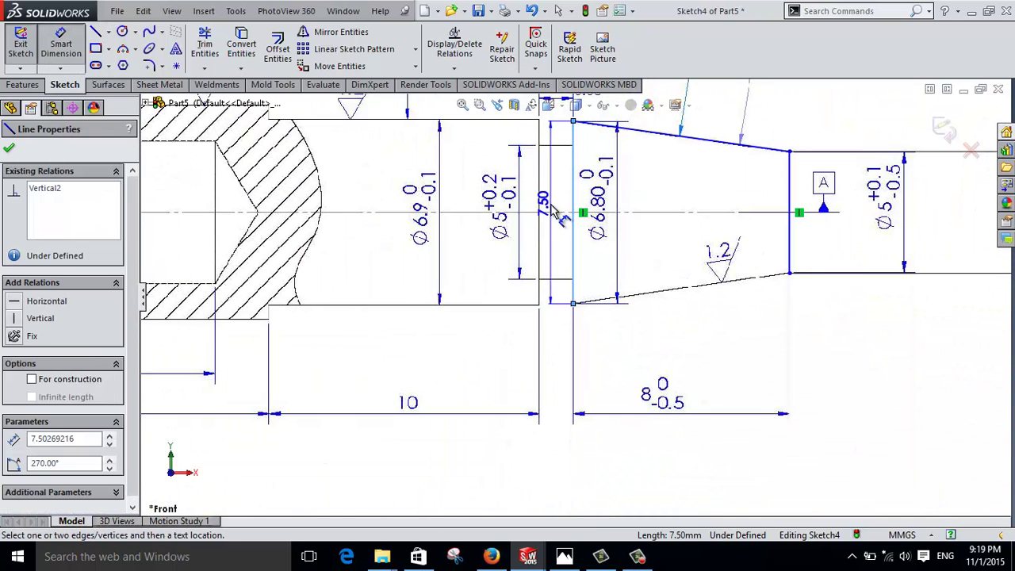
{"action": "scroll", "coordinate": [649, 226], "scroll_direction": "down", "scroll_amount": 1}
{"action": "scroll", "coordinate": [651, 229], "scroll_direction": "down", "scroll_amount": 2}
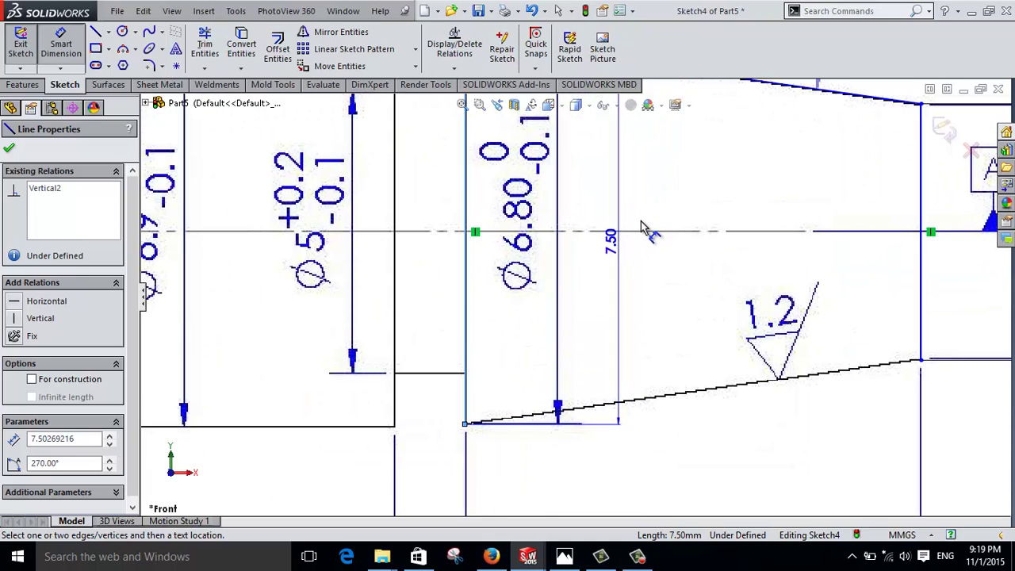
{"action": "scroll", "coordinate": [588, 273], "scroll_direction": "up", "scroll_amount": 1}
{"action": "scroll", "coordinate": [589, 274], "scroll_direction": "up", "scroll_amount": 1}
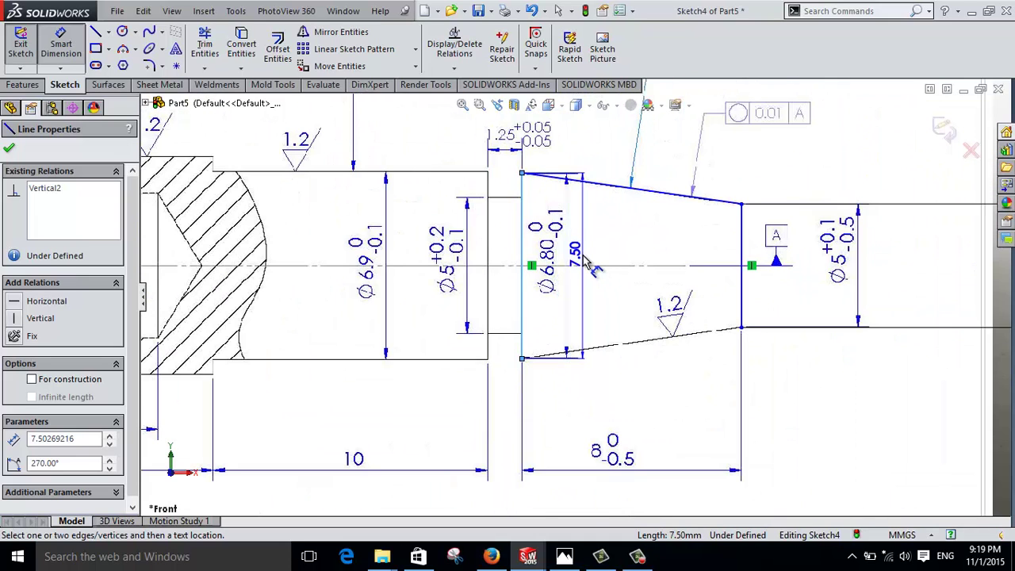
{"action": "left_click", "coordinate": [501, 270]}
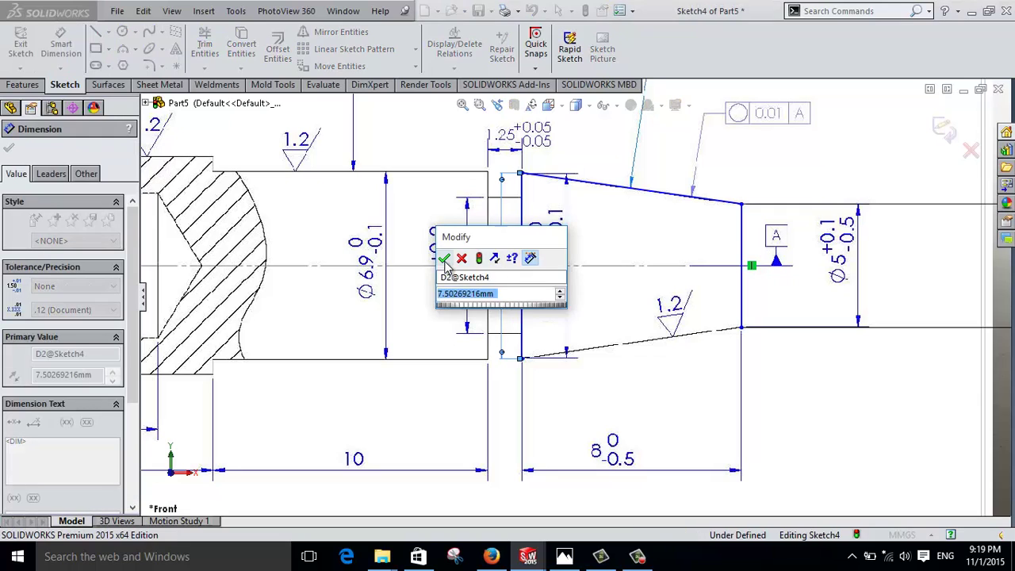
{"action": "left_click", "coordinate": [447, 262]}
Step: End dimensioning and snap the line's top endpoint onto the drawn corner
{"action": "scroll", "coordinate": [544, 269], "scroll_direction": "up", "scroll_amount": 3}
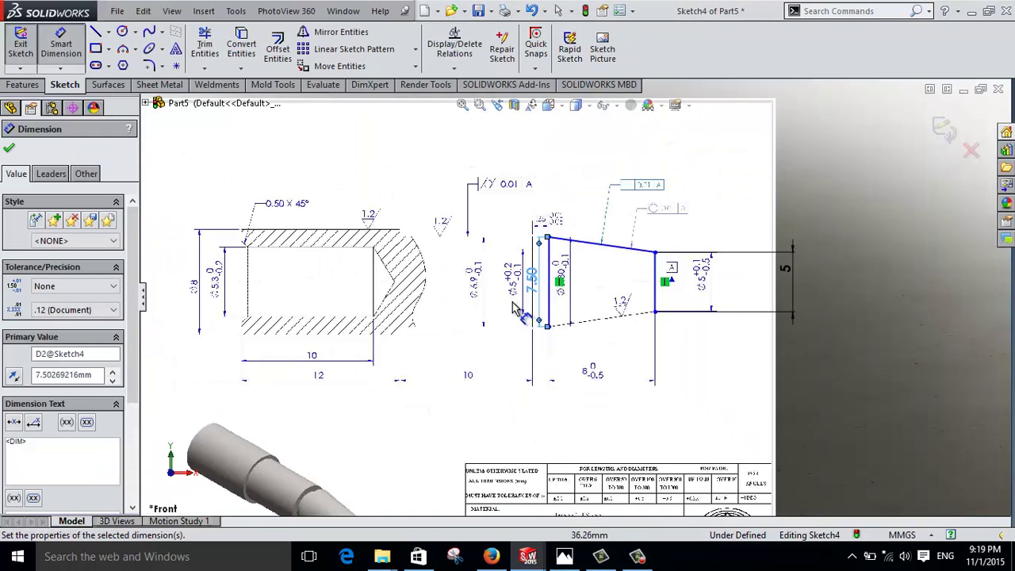
{"action": "scroll", "coordinate": [674, 269], "scroll_direction": "up", "scroll_amount": 1}
{"action": "scroll", "coordinate": [781, 267], "scroll_direction": "down", "scroll_amount": 3}
{"action": "scroll", "coordinate": [783, 268], "scroll_direction": "down", "scroll_amount": 2}
{"action": "scroll", "coordinate": [788, 301], "scroll_direction": "down", "scroll_amount": 5}
{"action": "scroll", "coordinate": [585, 265], "scroll_direction": "down", "scroll_amount": 2}
{"action": "scroll", "coordinate": [618, 333], "scroll_direction": "down", "scroll_amount": 2}
{"action": "scroll", "coordinate": [619, 333], "scroll_direction": "down", "scroll_amount": 2}
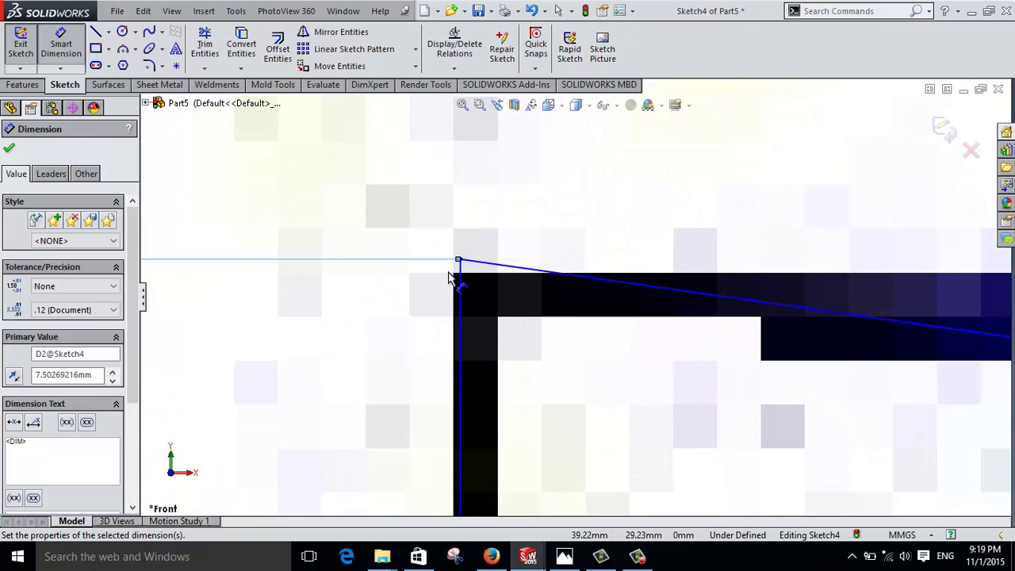
{"action": "key", "text": "Escape"}
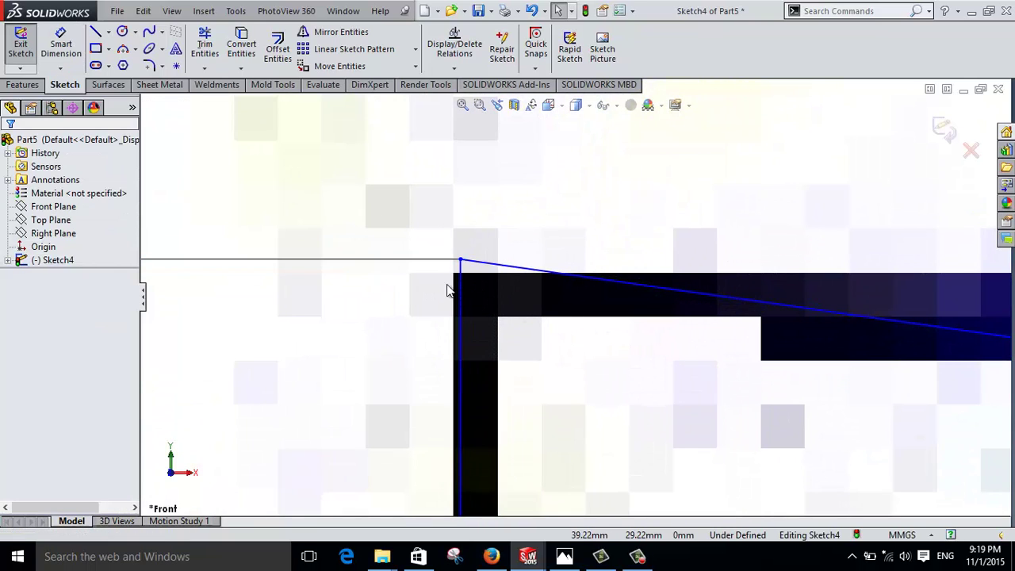
{"action": "left_click_drag", "start_coordinate": [460, 260], "coordinate": [454, 276]}
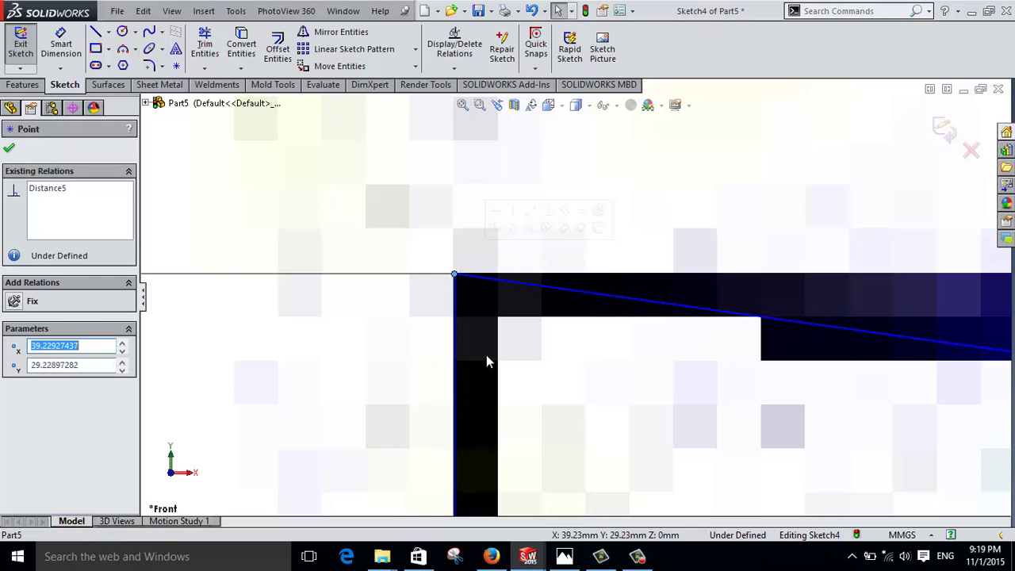
Step: Delete the 7.50 dimension and inspect the lower endpoint's coordinates
{"action": "scroll", "coordinate": [488, 374], "scroll_direction": "up", "scroll_amount": 3}
{"action": "scroll", "coordinate": [494, 389], "scroll_direction": "up", "scroll_amount": 3}
{"action": "scroll", "coordinate": [514, 381], "scroll_direction": "up", "scroll_amount": 2}
{"action": "scroll", "coordinate": [580, 465], "scroll_direction": "down", "scroll_amount": 2}
{"action": "scroll", "coordinate": [573, 407], "scroll_direction": "down", "scroll_amount": 1}
{"action": "left_click", "coordinate": [516, 307]}
{"action": "key", "text": "Delete"}
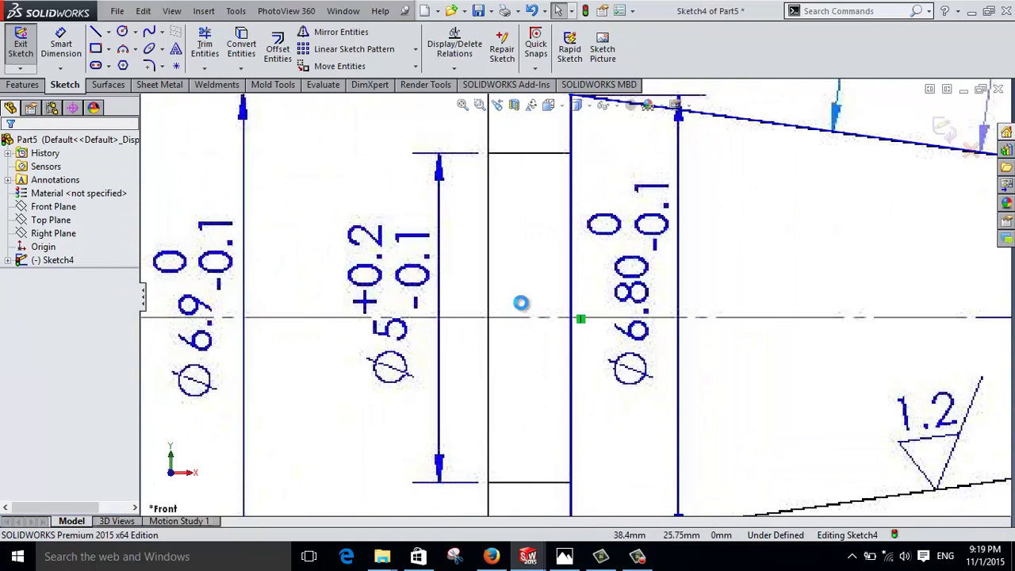
{"action": "scroll", "coordinate": [569, 278], "scroll_direction": "up", "scroll_amount": 2}
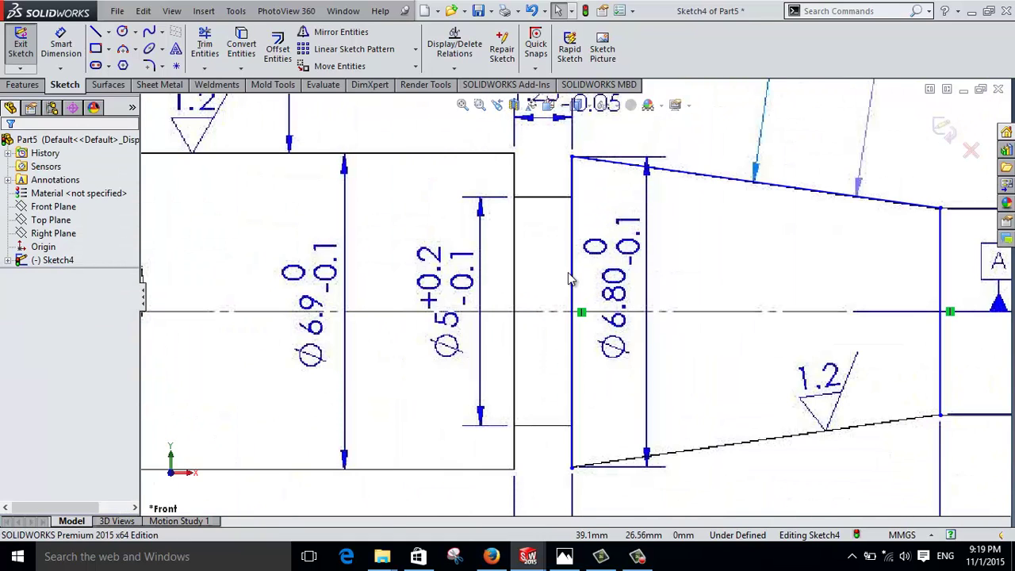
{"action": "scroll", "coordinate": [567, 277], "scroll_direction": "down", "scroll_amount": 3}
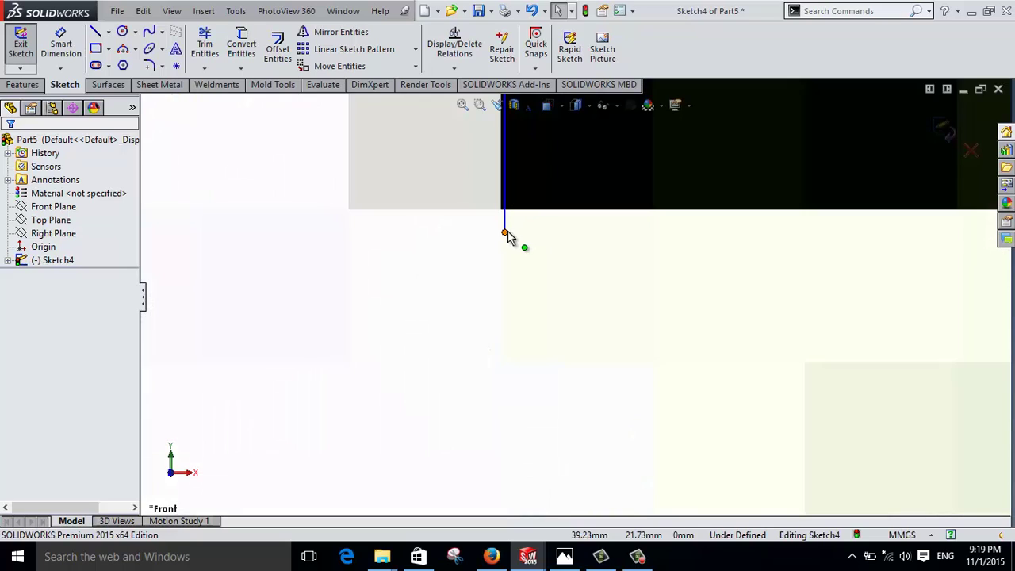
{"action": "left_click", "coordinate": [504, 210]}
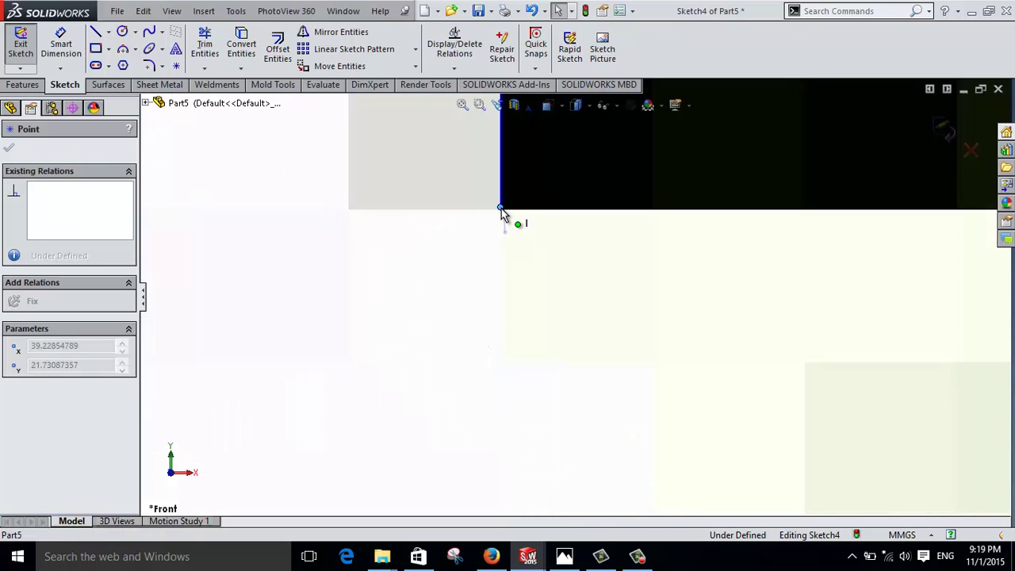
{"action": "scroll", "coordinate": [498, 254], "scroll_direction": "up", "scroll_amount": 2}
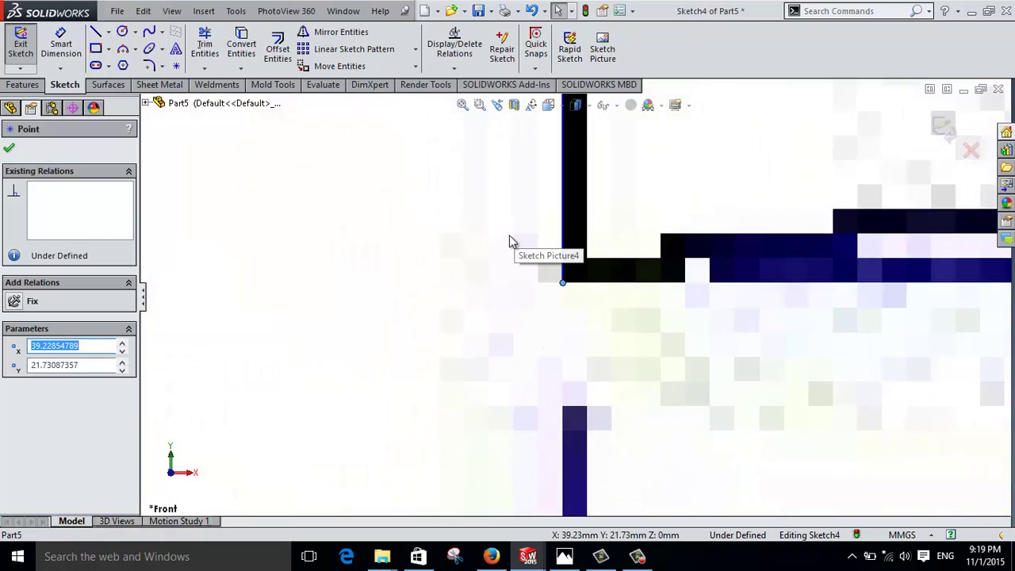
{"action": "scroll", "coordinate": [500, 245], "scroll_direction": "up", "scroll_amount": 2}
{"action": "left_click", "coordinate": [502, 244]}
Step: Confirm the large-end vertical still reads 7.50 without placing it, then zoom to fit
{"action": "right_click_drag", "start_coordinate": [502, 244], "coordinate": [555, 199]}
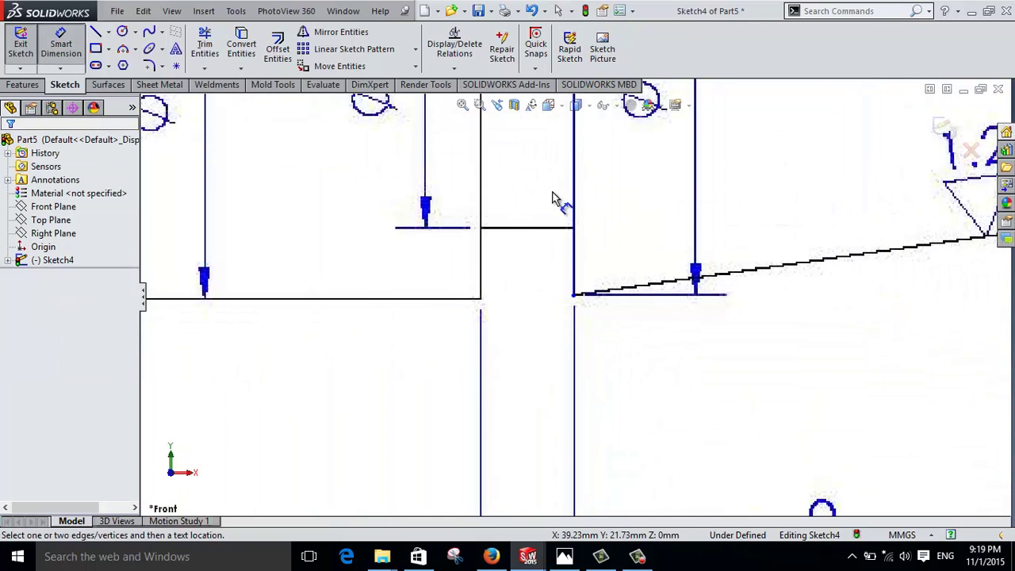
{"action": "left_click", "coordinate": [574, 179]}
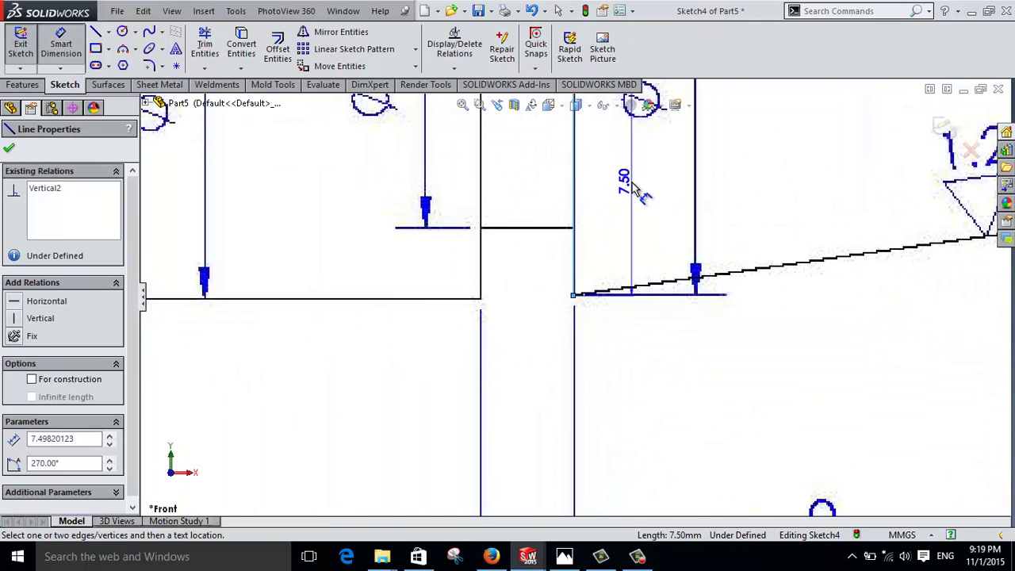
{"action": "scroll", "coordinate": [606, 210], "scroll_direction": "up", "scroll_amount": 2}
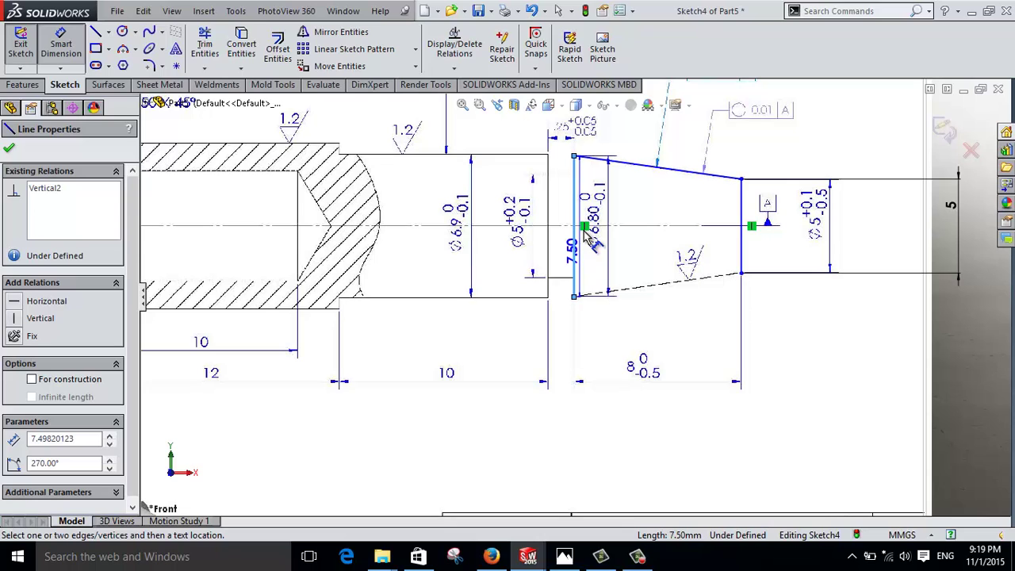
{"action": "key", "text": "Escape"}
{"action": "key", "text": "f"}
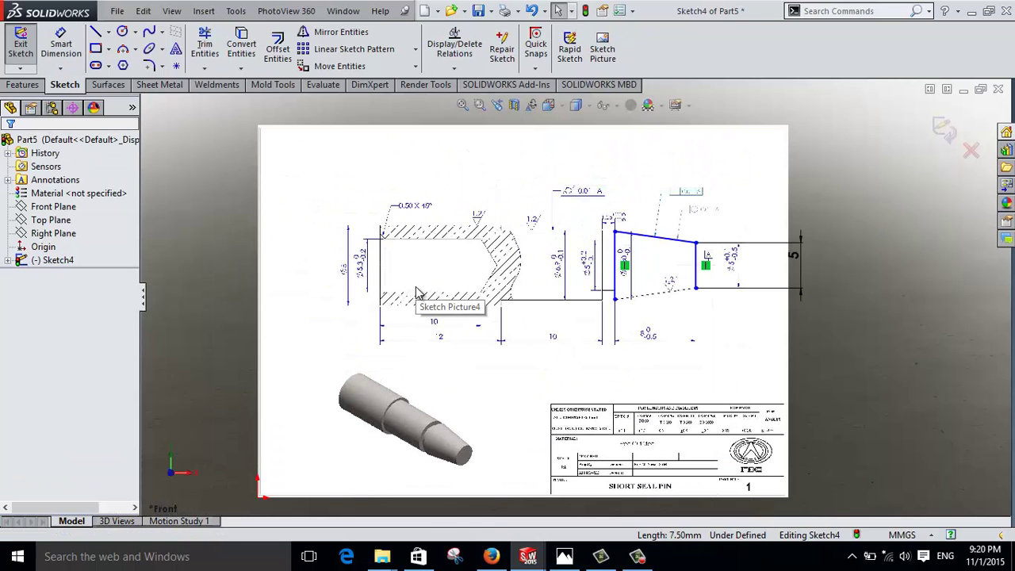
Step: Draw a vertical line along the Ø8 section's left end face, bottom to top corner
{"action": "scroll", "coordinate": [418, 292], "scroll_direction": "down", "scroll_amount": 5}
{"action": "right_click_drag", "start_coordinate": [419, 293], "coordinate": [388, 355]}
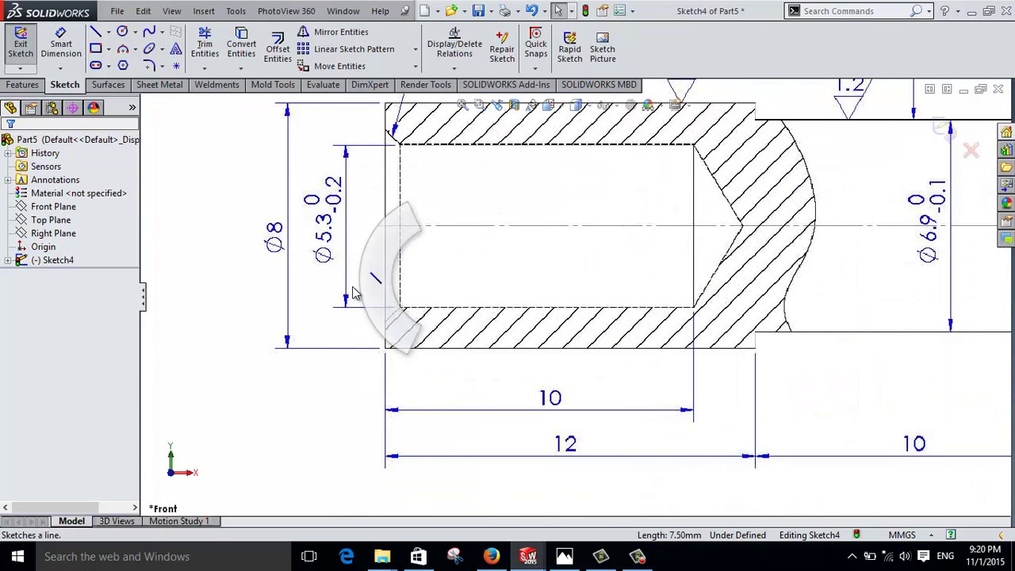
{"action": "left_click", "coordinate": [387, 349]}
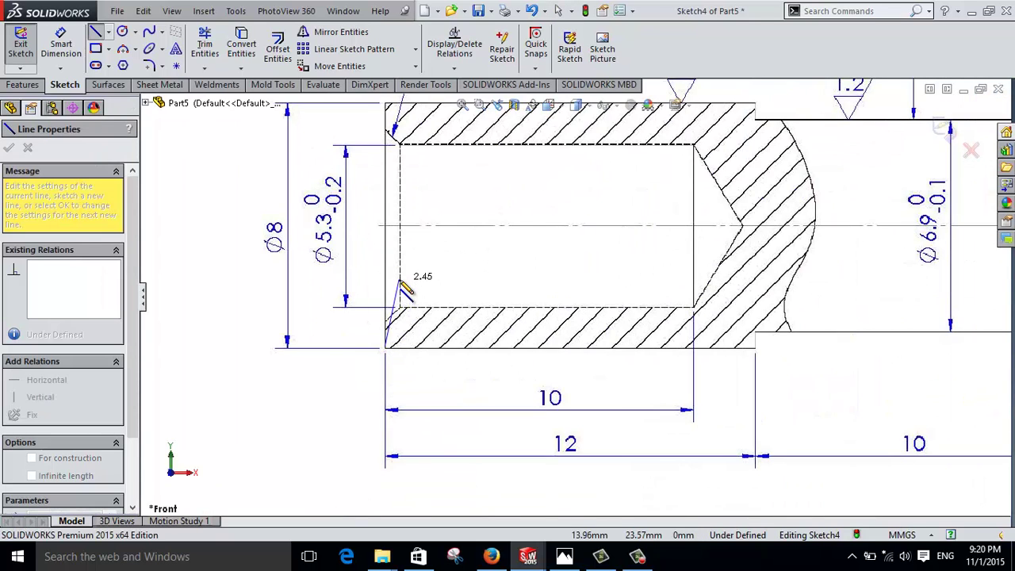
{"action": "key", "text": "Escape"}
{"action": "key", "text": "Escape"}
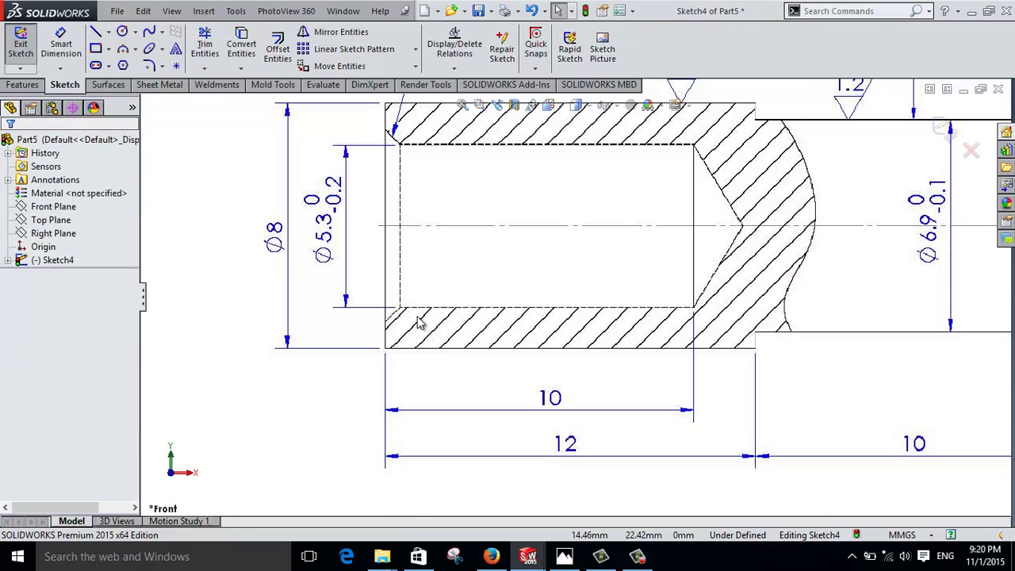
{"action": "scroll", "coordinate": [421, 322], "scroll_direction": "down", "scroll_amount": 3}
{"action": "scroll", "coordinate": [460, 374], "scroll_direction": "down", "scroll_amount": 4}
{"action": "right_click_drag", "start_coordinate": [404, 369], "coordinate": [369, 374]}
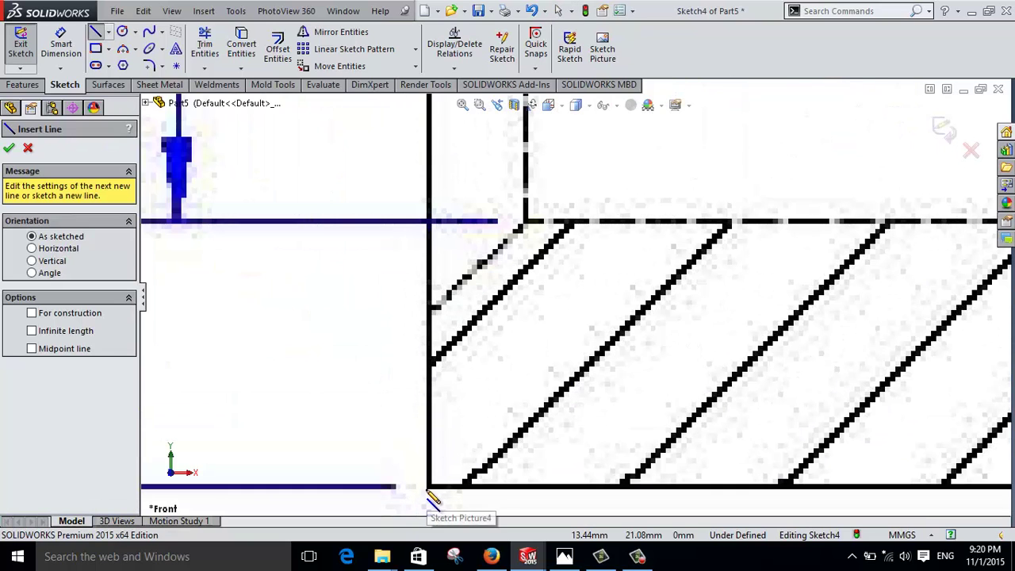
{"action": "left_click", "coordinate": [430, 497]}
{"action": "scroll", "coordinate": [452, 397], "scroll_direction": "up", "scroll_amount": 5}
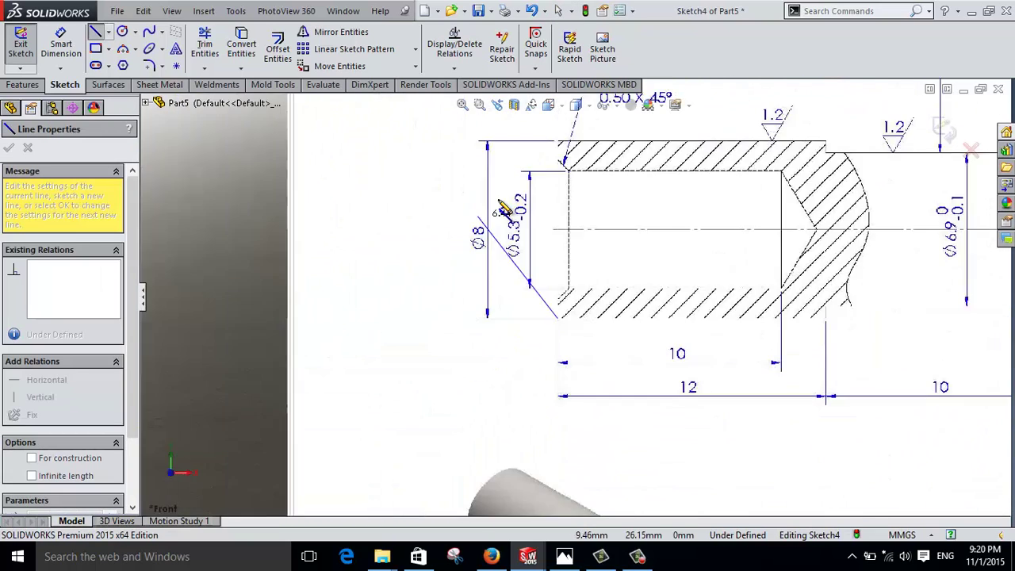
{"action": "scroll", "coordinate": [557, 165], "scroll_direction": "down", "scroll_amount": 3}
{"action": "scroll", "coordinate": [680, 204], "scroll_direction": "down", "scroll_amount": 3}
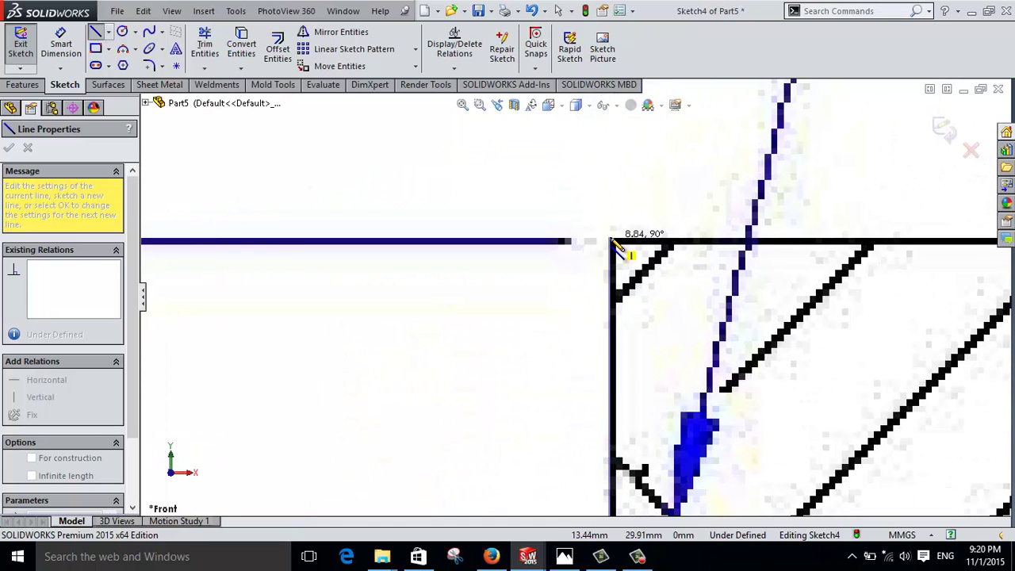
{"action": "left_click", "coordinate": [619, 243]}
Step: Measure the new end-face line at 8.84 mm and dismiss the dimension
{"action": "scroll", "coordinate": [607, 261], "scroll_direction": "up", "scroll_amount": 3}
{"action": "scroll", "coordinate": [594, 283], "scroll_direction": "up", "scroll_amount": 2}
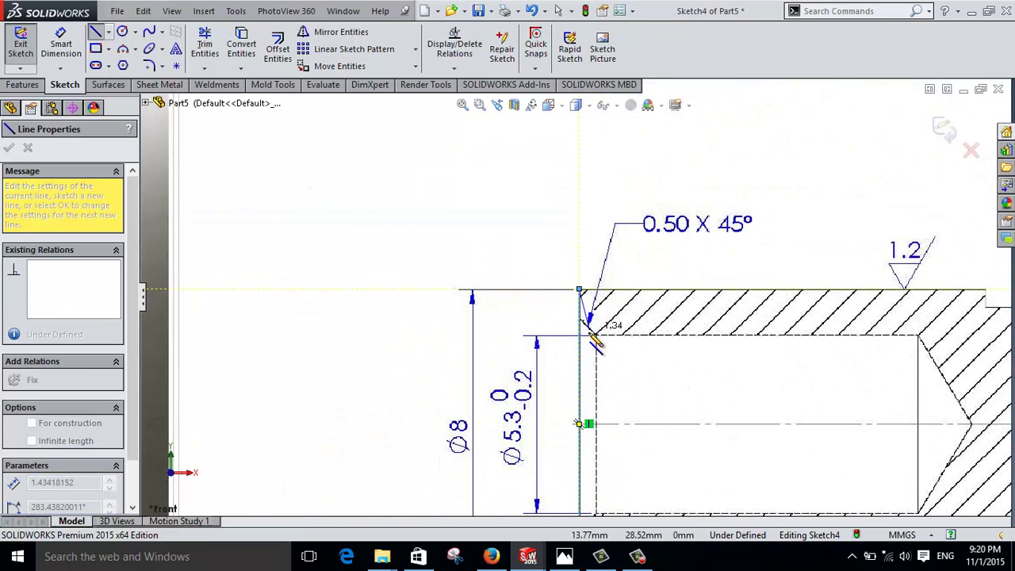
{"action": "right_click_drag", "start_coordinate": [590, 317], "coordinate": [591, 286]}
{"action": "left_click", "coordinate": [591, 325]}
{"action": "scroll", "coordinate": [579, 317], "scroll_direction": "up", "scroll_amount": 3}
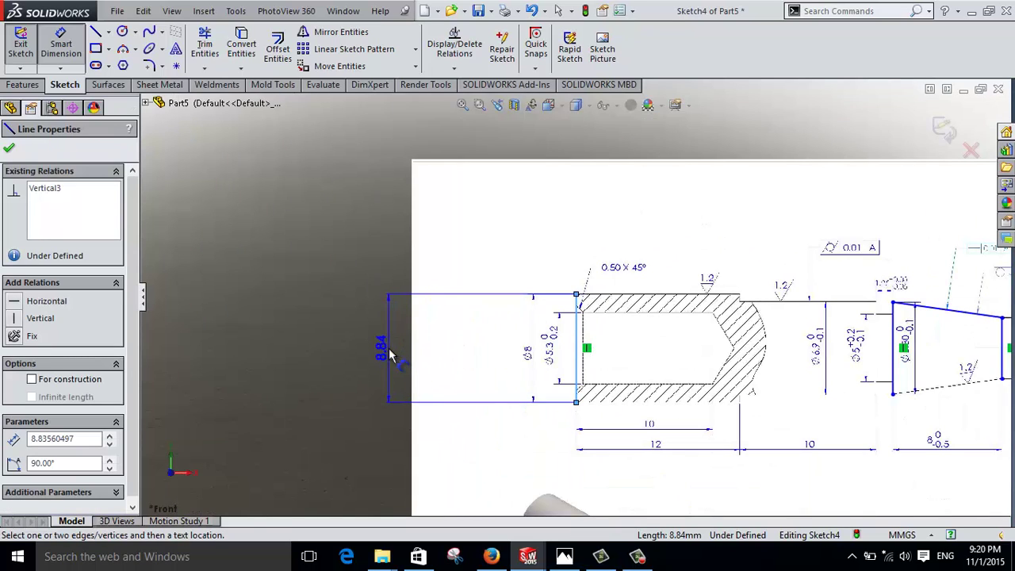
{"action": "key", "text": "Escape"}
Step: Draw the Ø8 section's bottom edge line, about 13.3 mm long, from the left end face to the step
{"action": "scroll", "coordinate": [646, 361], "scroll_direction": "down", "scroll_amount": 3}
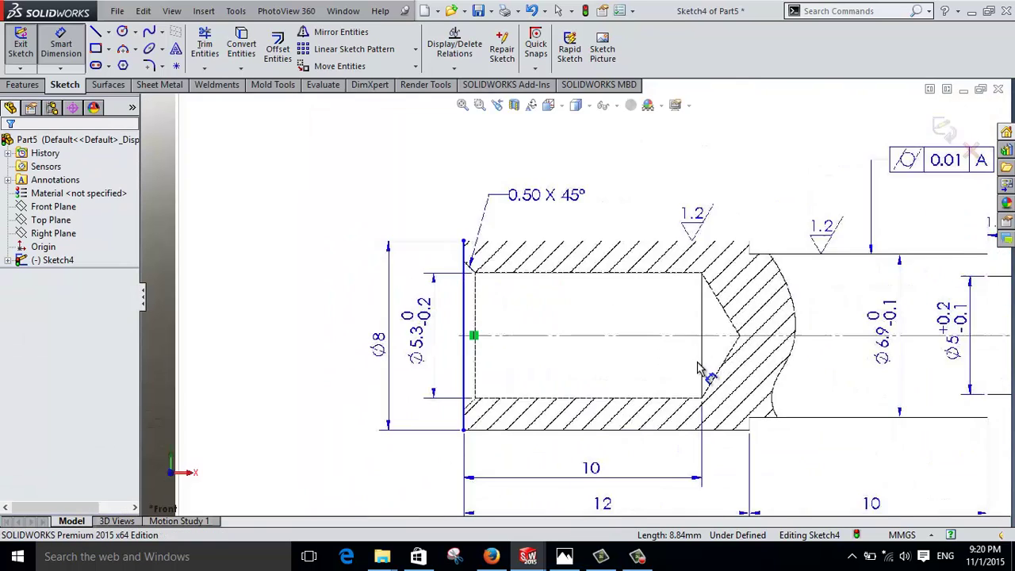
{"action": "scroll", "coordinate": [642, 412], "scroll_direction": "down", "scroll_amount": 1}
{"action": "key", "text": "l"}
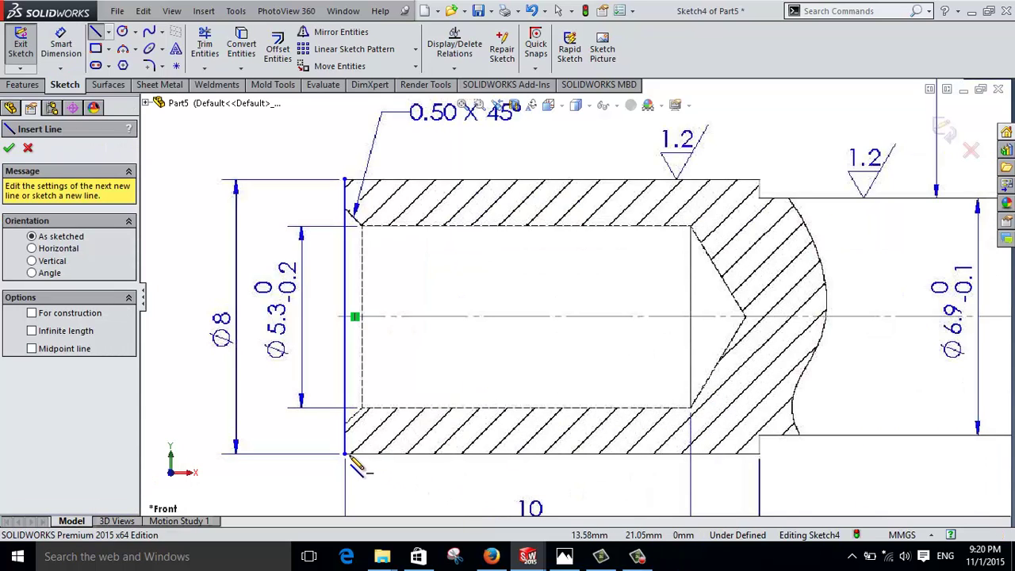
{"action": "left_click", "coordinate": [345, 455]}
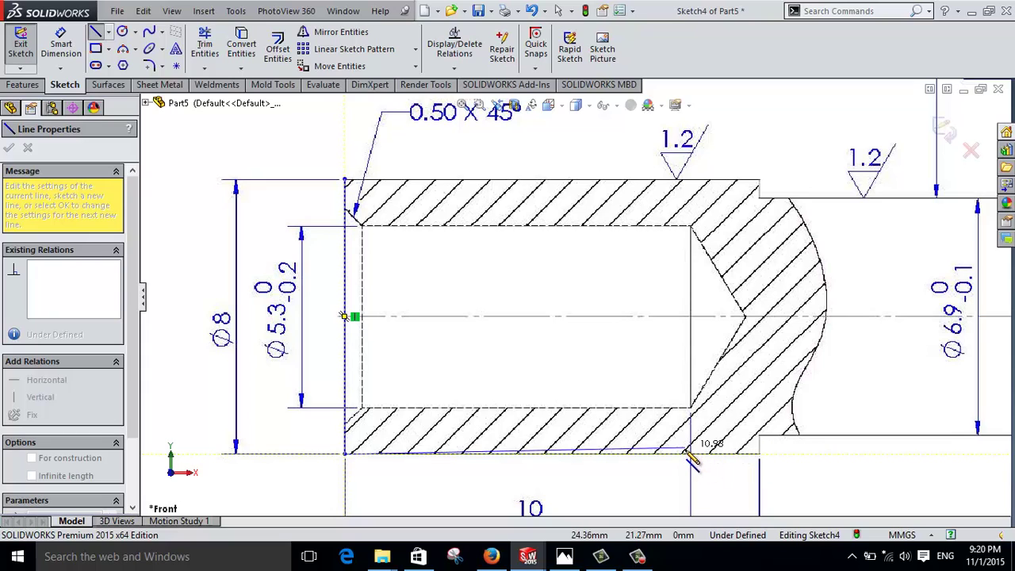
{"action": "scroll", "coordinate": [698, 463], "scroll_direction": "up", "scroll_amount": 2}
{"action": "scroll", "coordinate": [698, 463], "scroll_direction": "up", "scroll_amount": 2}
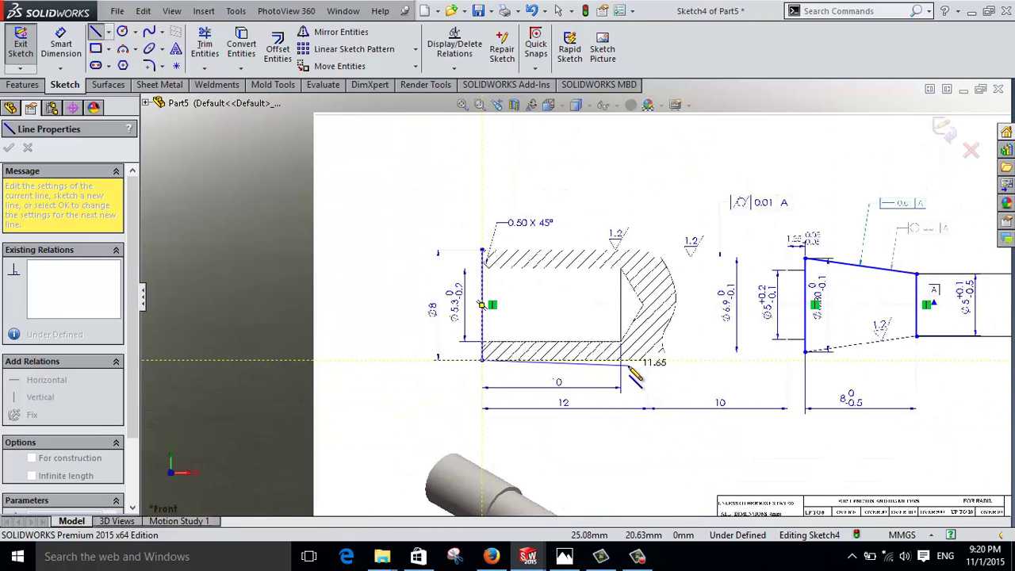
{"action": "scroll", "coordinate": [659, 425], "scroll_direction": "down", "scroll_amount": 3}
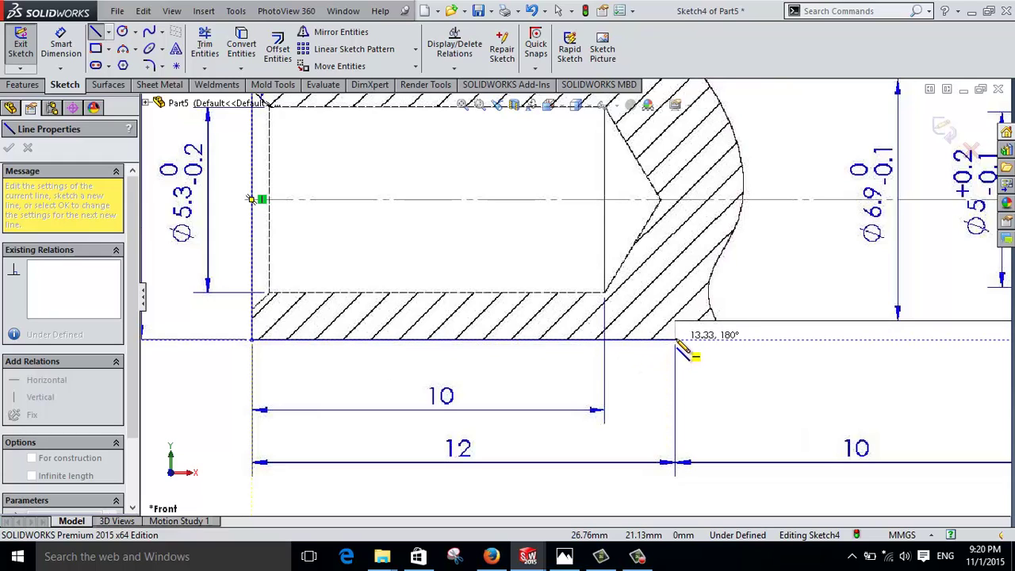
{"action": "scroll", "coordinate": [683, 346], "scroll_direction": "down", "scroll_amount": 3}
{"action": "scroll", "coordinate": [679, 340], "scroll_direction": "down", "scroll_amount": 3}
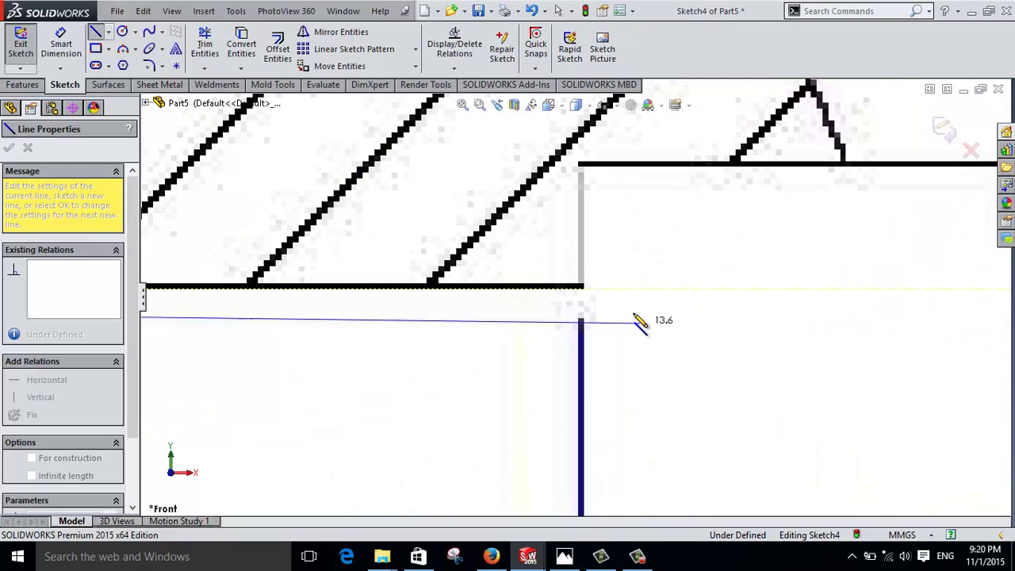
{"action": "left_click", "coordinate": [585, 294]}
Step: Switch to Smart Dimension and zoom around the new bottom edge line
{"action": "right_click_drag", "start_coordinate": [595, 321], "coordinate": [555, 285]}
{"action": "scroll", "coordinate": [484, 308], "scroll_direction": "up", "scroll_amount": 3}
{"action": "scroll", "coordinate": [261, 331], "scroll_direction": "up", "scroll_amount": 3}
{"action": "scroll", "coordinate": [261, 312], "scroll_direction": "down", "scroll_amount": 4}
{"action": "scroll", "coordinate": [373, 237], "scroll_direction": "down", "scroll_amount": 4}
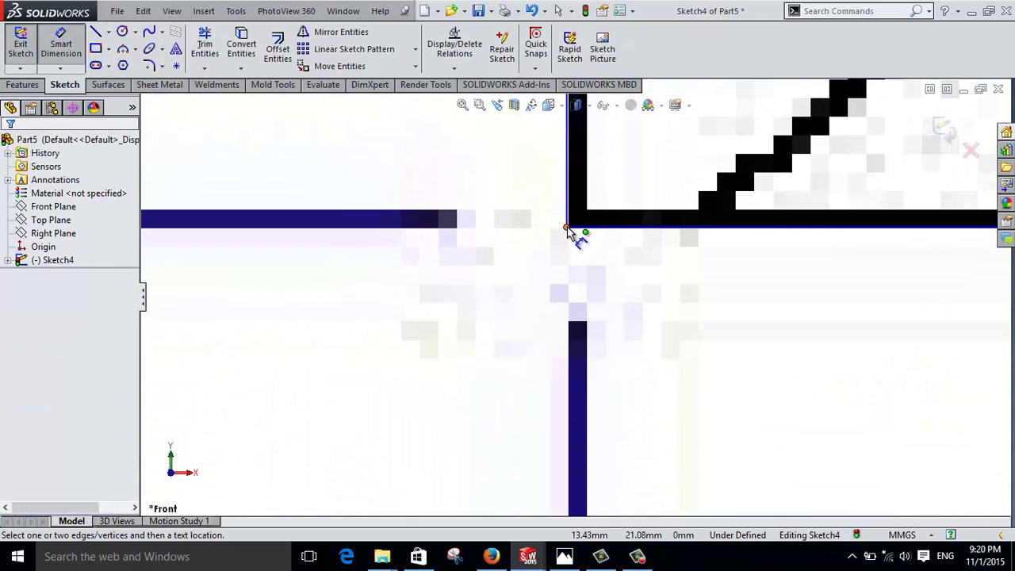
{"action": "scroll", "coordinate": [693, 356], "scroll_direction": "up", "scroll_amount": 4}
{"action": "scroll", "coordinate": [726, 309], "scroll_direction": "up", "scroll_amount": 3}
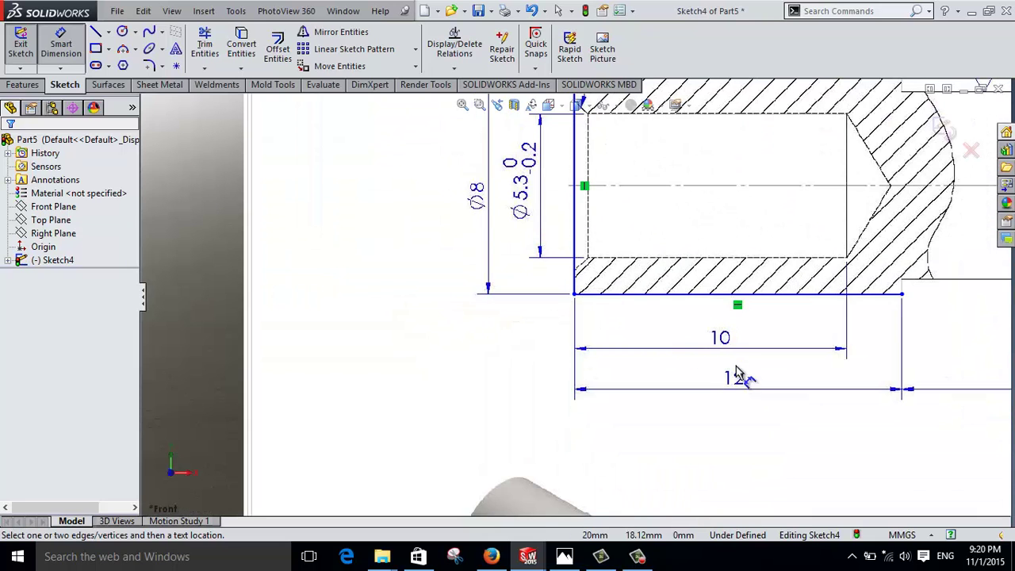
{"action": "scroll", "coordinate": [753, 351], "scroll_direction": "up", "scroll_amount": 2}
{"action": "scroll", "coordinate": [769, 341], "scroll_direction": "up", "scroll_amount": 2}
{"action": "scroll", "coordinate": [687, 285], "scroll_direction": "down", "scroll_amount": 3}
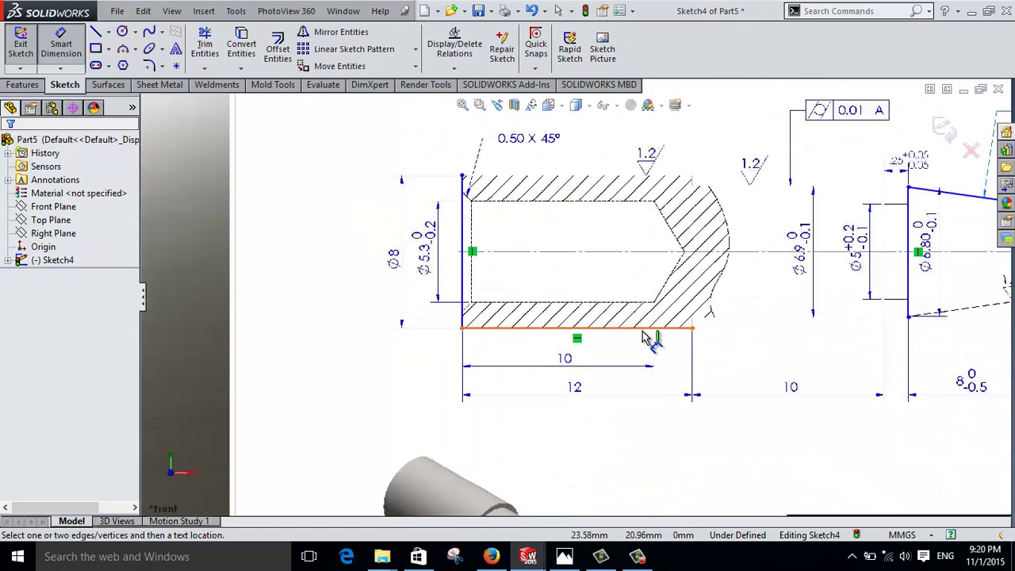
{"action": "scroll", "coordinate": [648, 352], "scroll_direction": "up", "scroll_amount": 3}
{"action": "scroll", "coordinate": [716, 295], "scroll_direction": "down", "scroll_amount": 3}
{"action": "scroll", "coordinate": [688, 313], "scroll_direction": "up", "scroll_amount": 2}
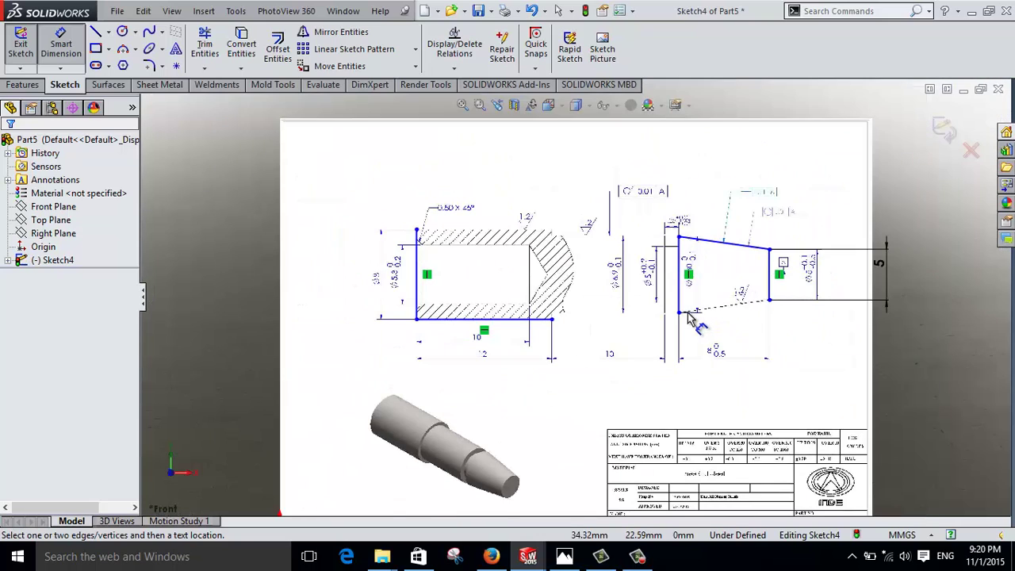
{"action": "key", "text": "Escape"}
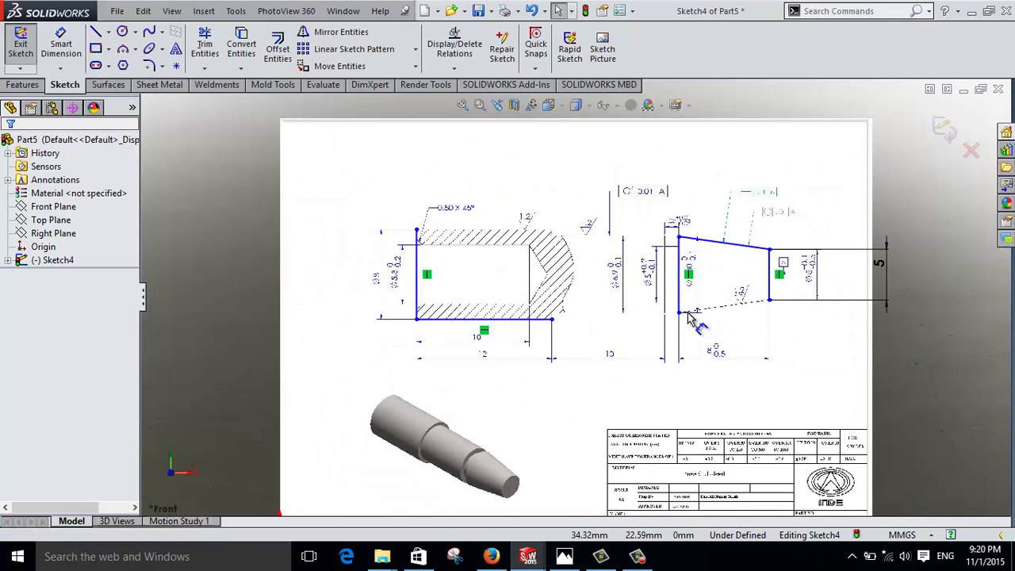
{"action": "scroll", "coordinate": [689, 315], "scroll_direction": "up", "scroll_amount": 1}
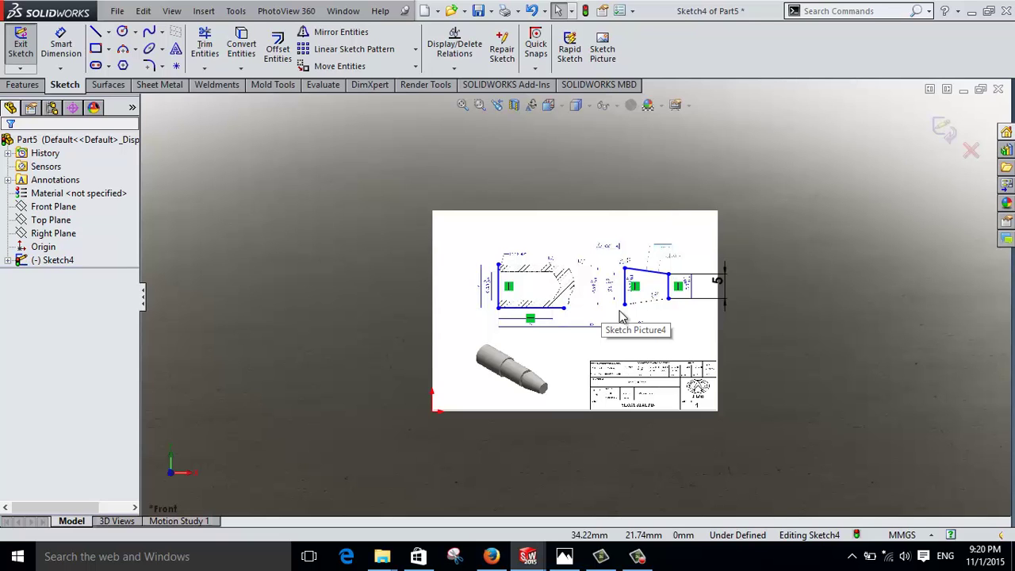
{"action": "scroll", "coordinate": [621, 318], "scroll_direction": "down", "scroll_amount": 3}
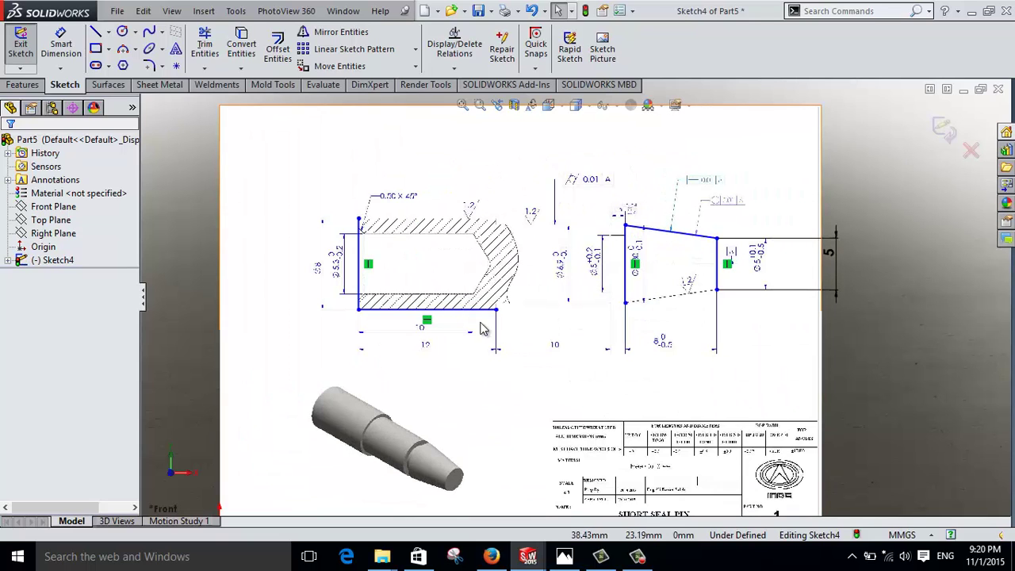
{"action": "scroll", "coordinate": [578, 294], "scroll_direction": "up", "scroll_amount": 2}
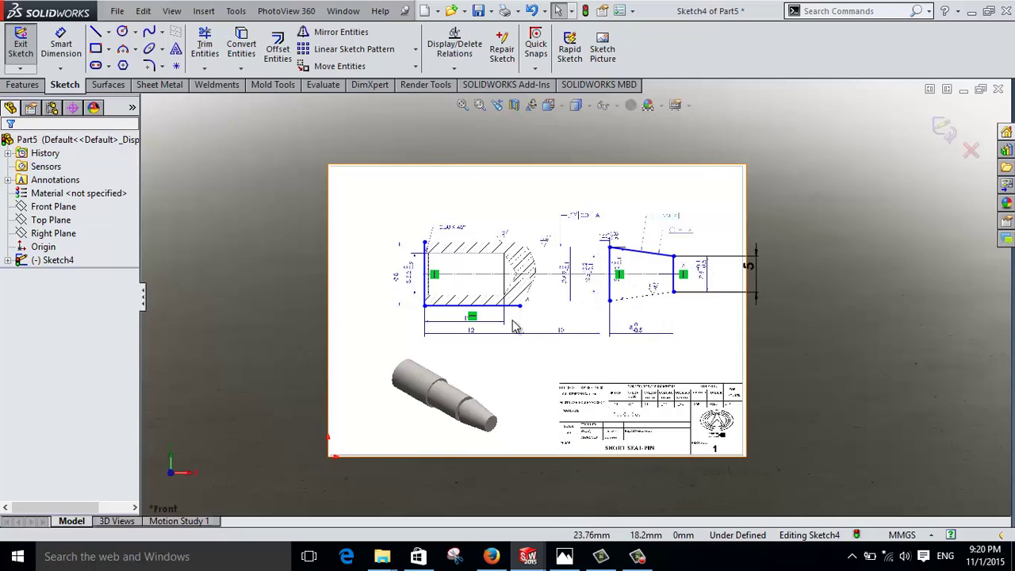
{"action": "scroll", "coordinate": [702, 283], "scroll_direction": "down", "scroll_amount": 2}
{"action": "scroll", "coordinate": [711, 297], "scroll_direction": "down", "scroll_amount": 1}
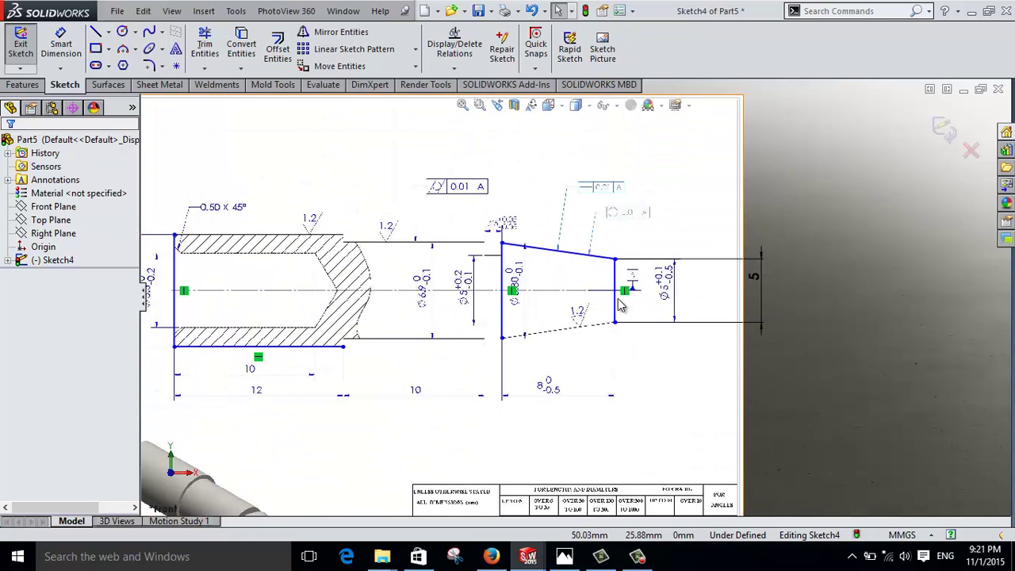
{"action": "scroll", "coordinate": [493, 311], "scroll_direction": "up", "scroll_amount": 2}
{"action": "scroll", "coordinate": [494, 311], "scroll_direction": "down", "scroll_amount": 2}
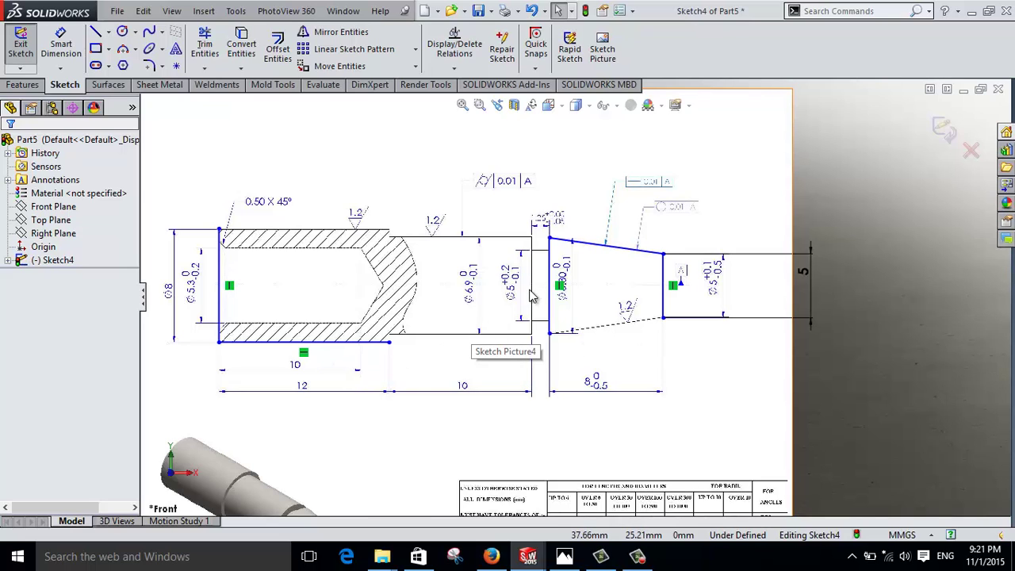
{"action": "scroll", "coordinate": [620, 355], "scroll_direction": "up", "scroll_amount": 2}
{"action": "scroll", "coordinate": [603, 253], "scroll_direction": "down", "scroll_amount": 2}
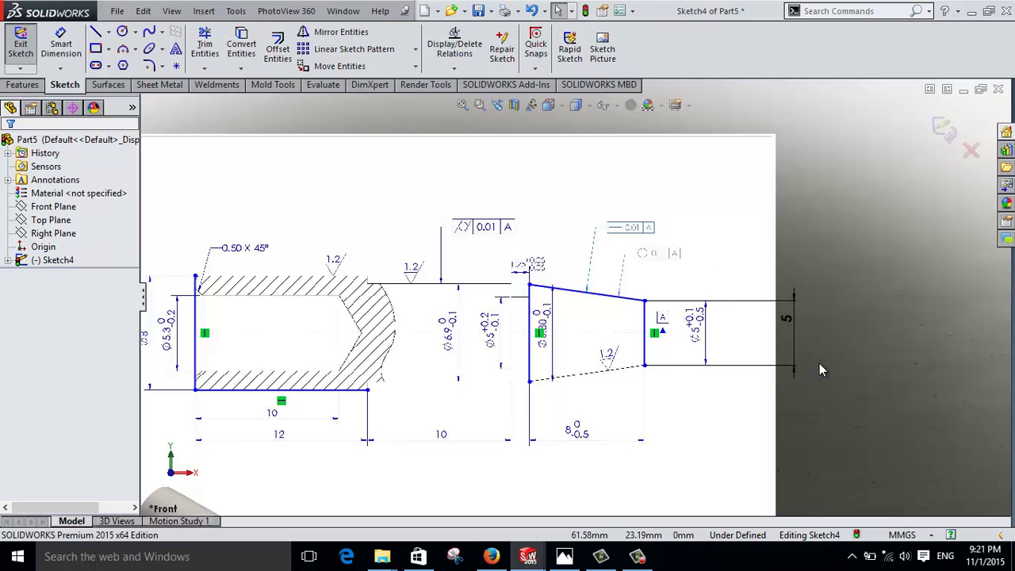
{"action": "scroll", "coordinate": [820, 360], "scroll_direction": "up", "scroll_amount": 2}
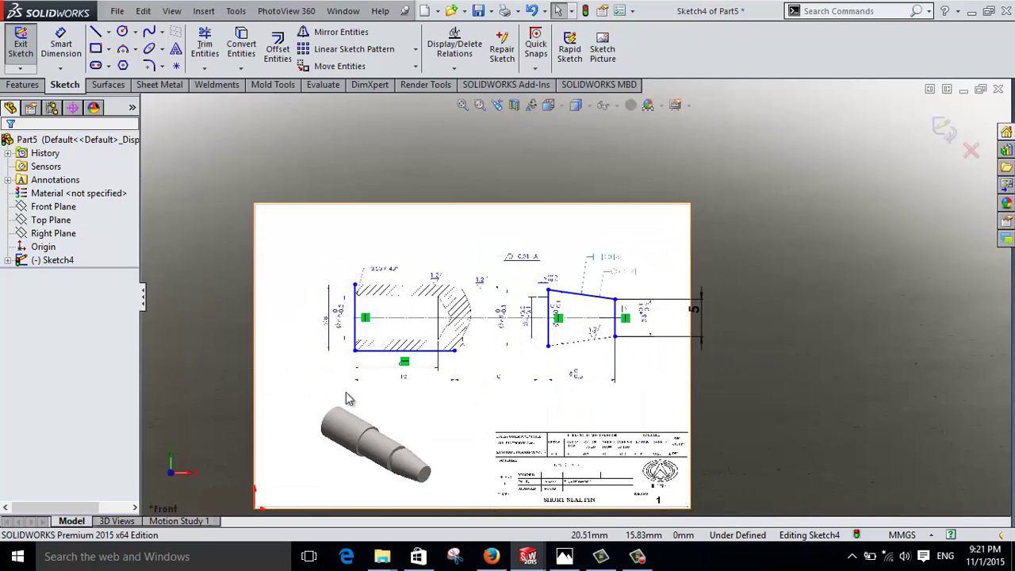